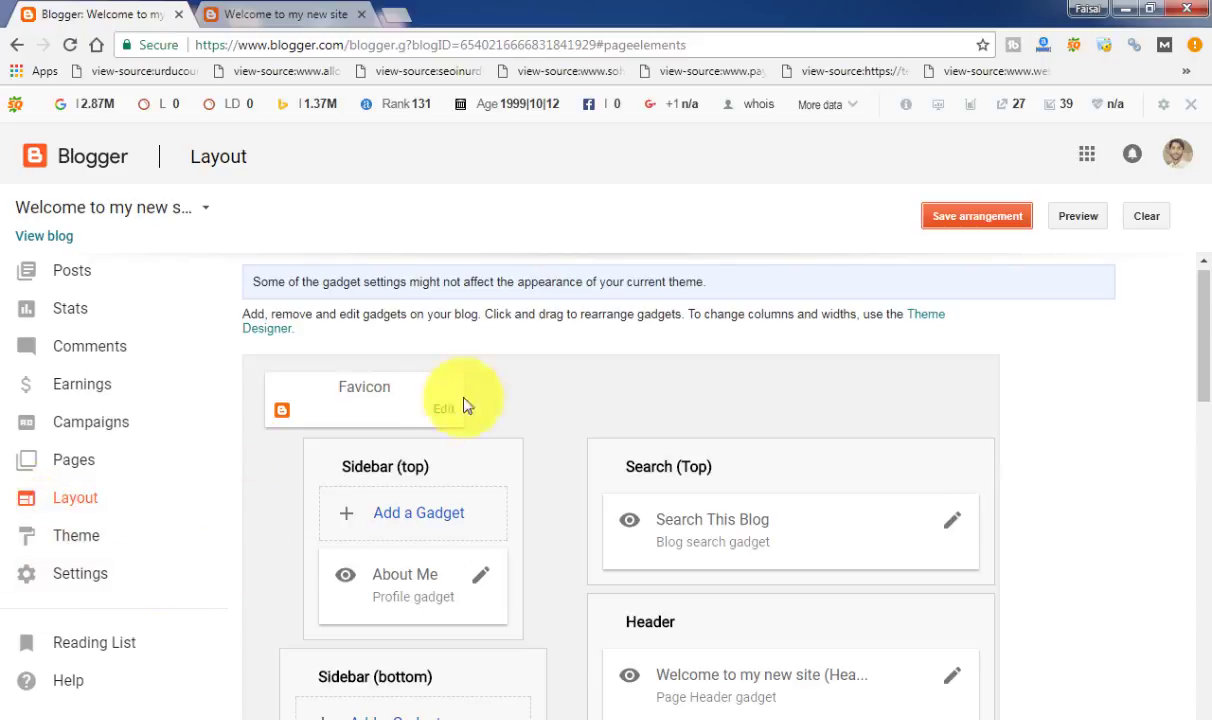
Review the gadget sections on the blog's Layout page and compare them with the published home page
left_click_drag(1207, 335, 1196, 310)
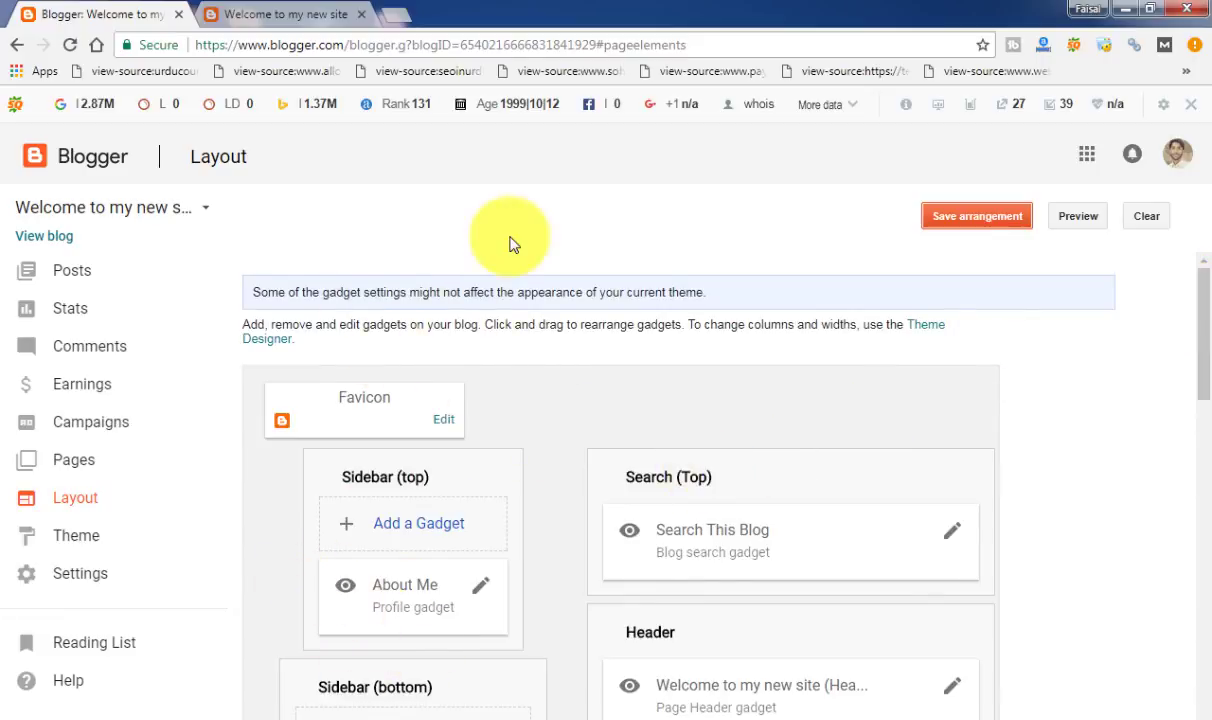
left_click(319, 12)
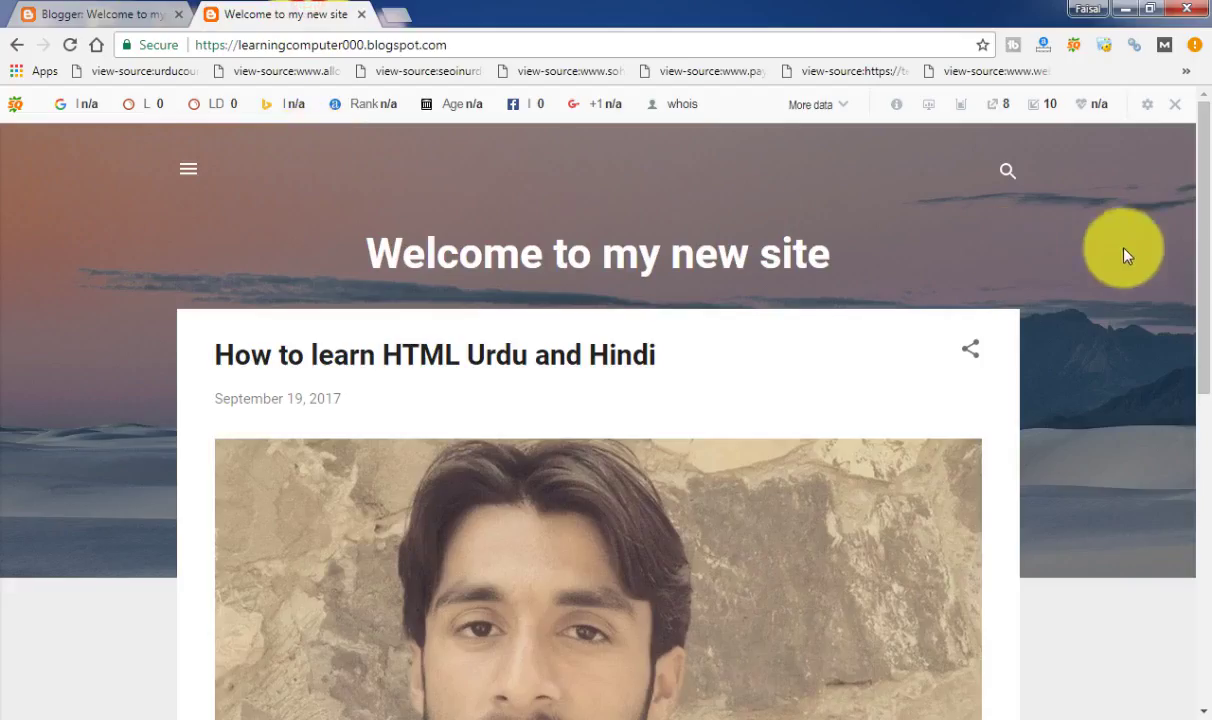
scroll(1182, 433, "down", 8)
scroll(1190, 372, "up", 10)
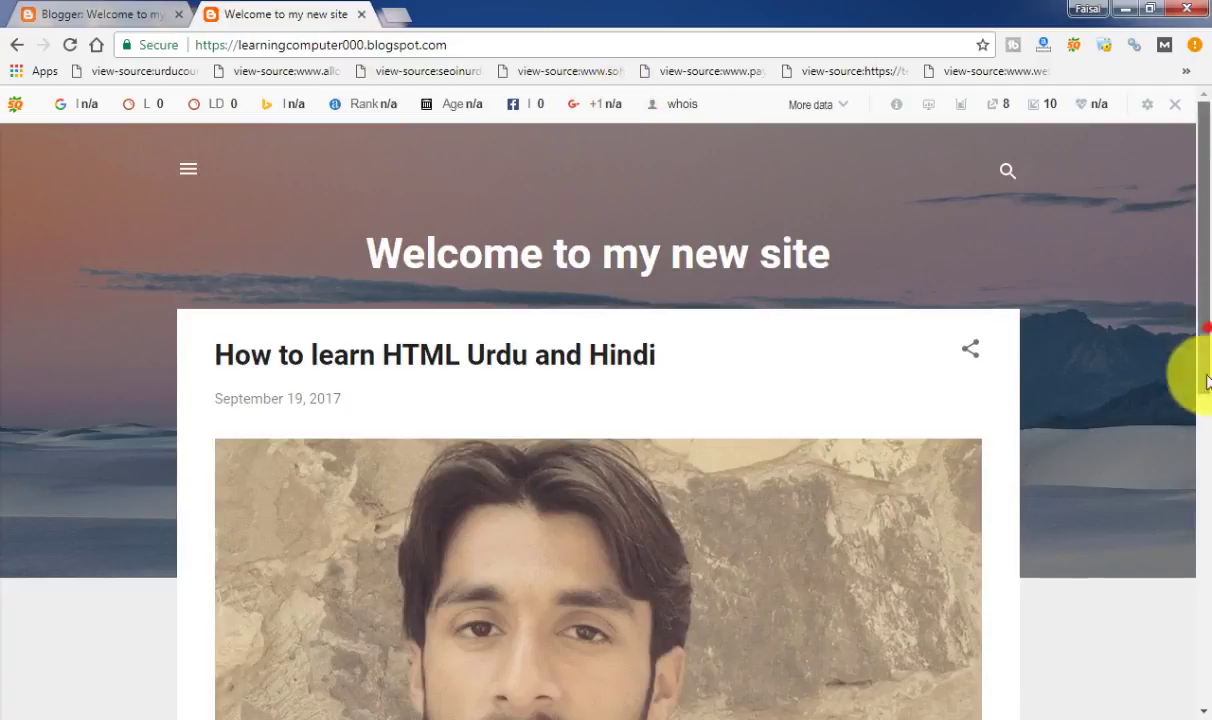
left_click_drag(1199, 371, 1198, 311)
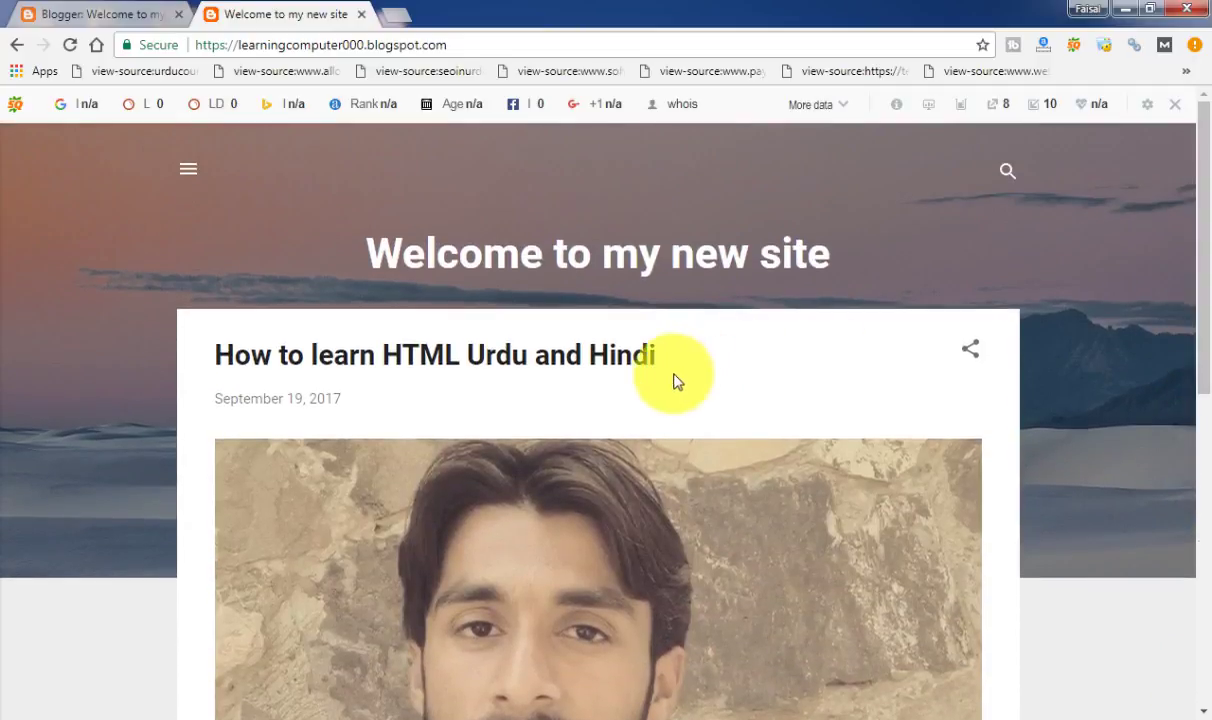
left_click(97, 10)
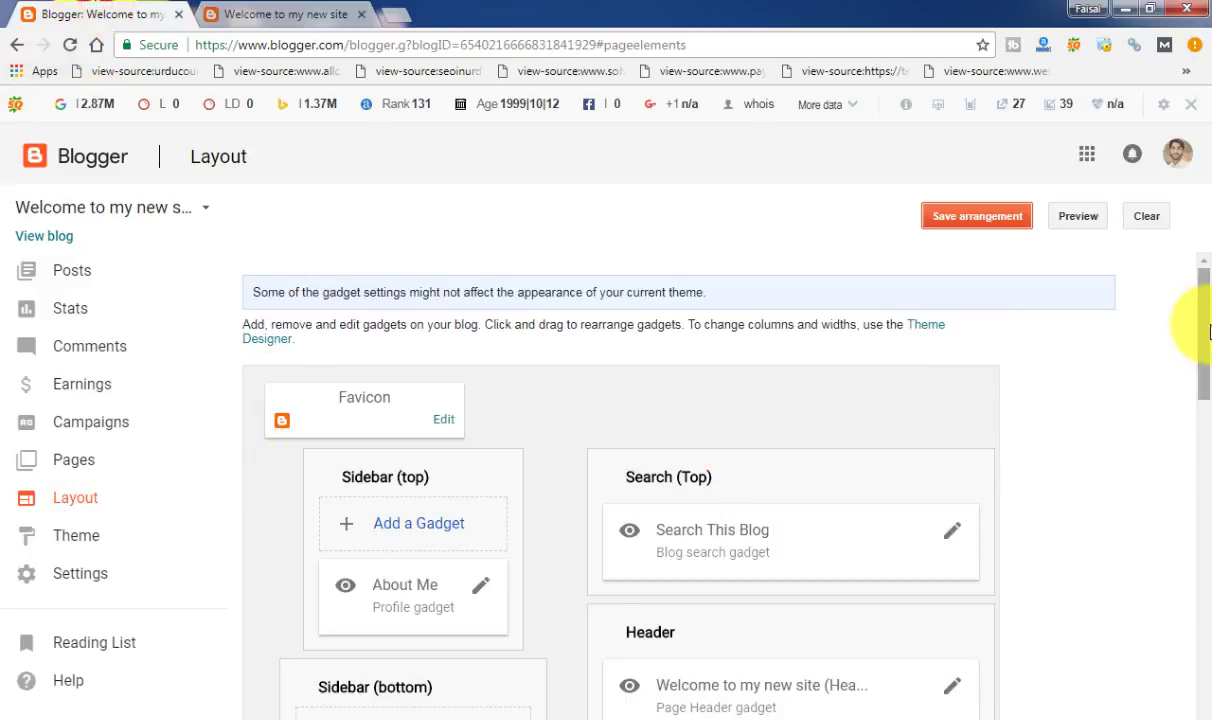
left_click_drag(1207, 330, 1207, 338)
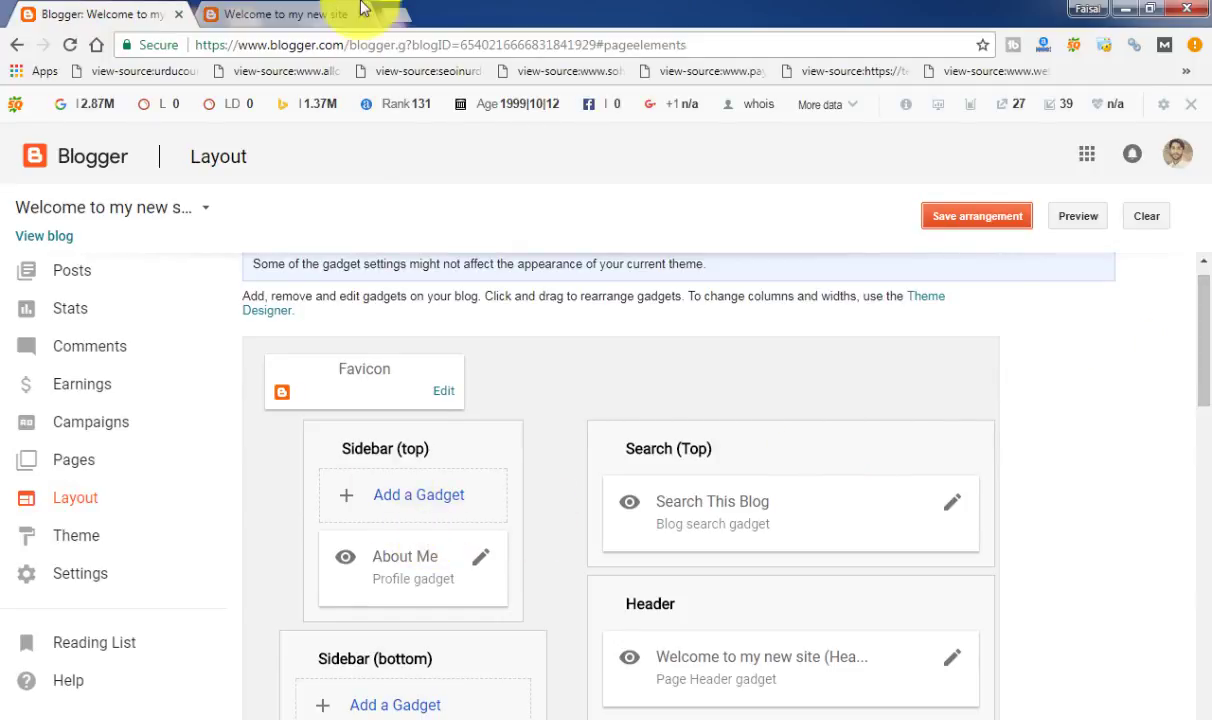
left_click(287, 12)
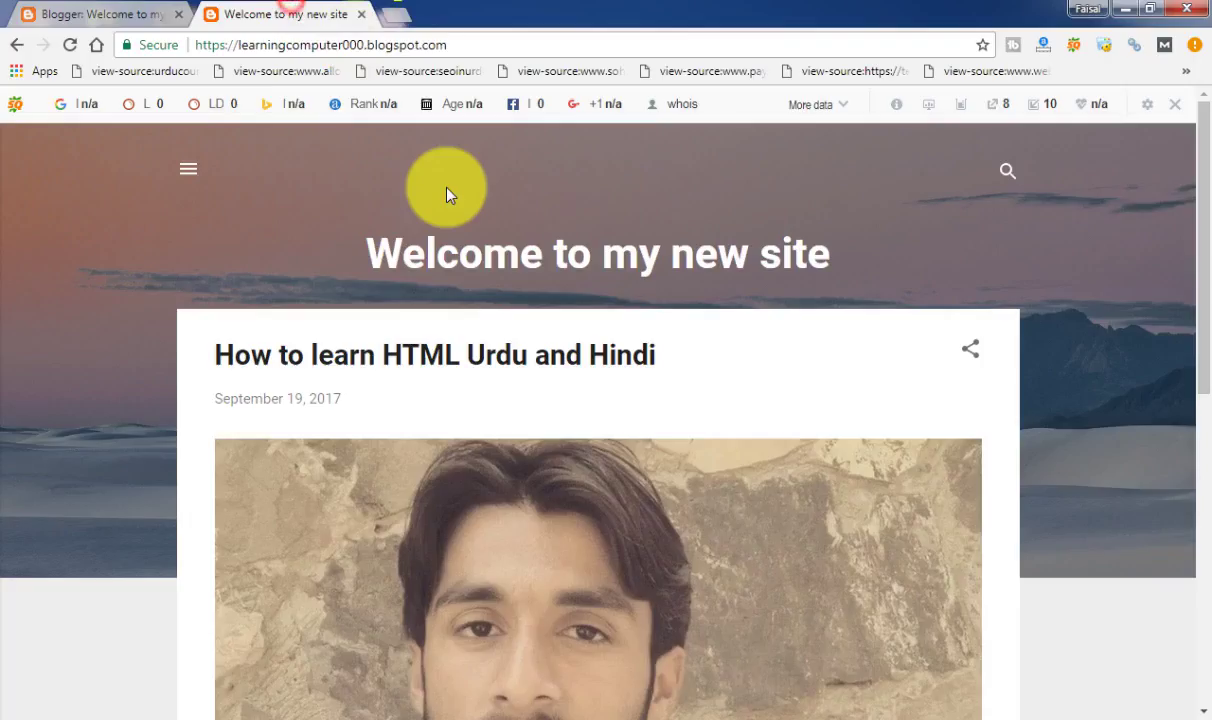
left_click(392, 17)
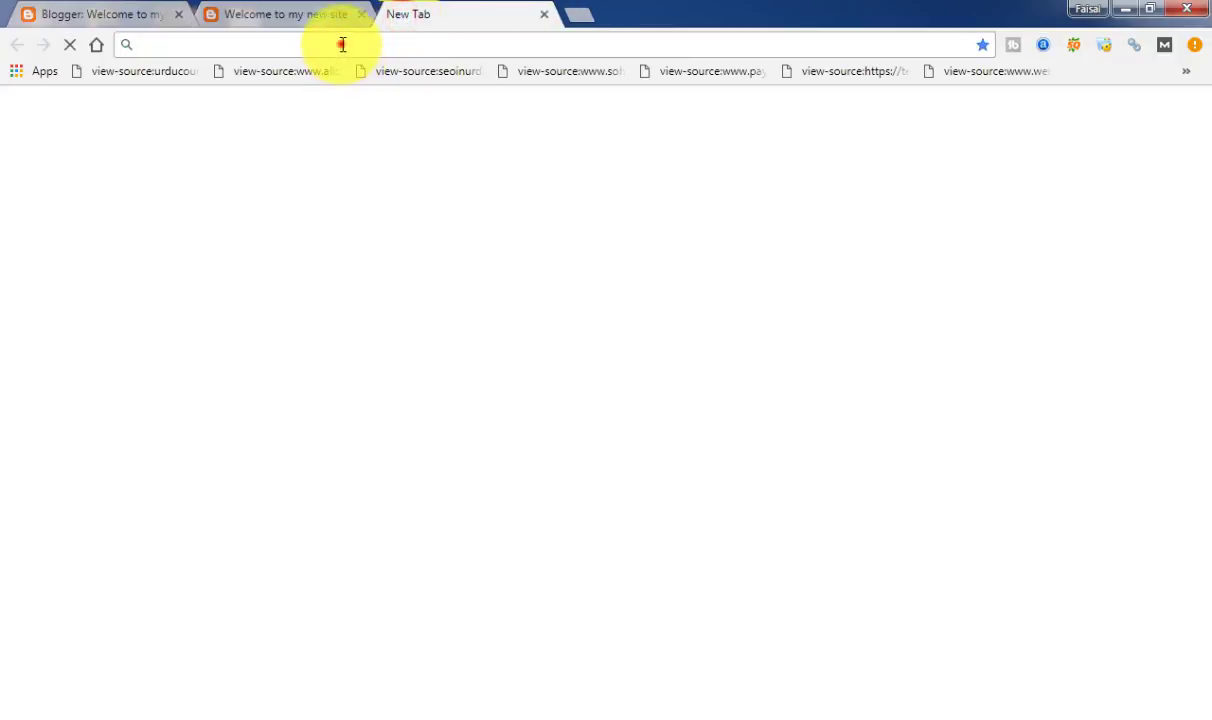
type("o")
key("Return")
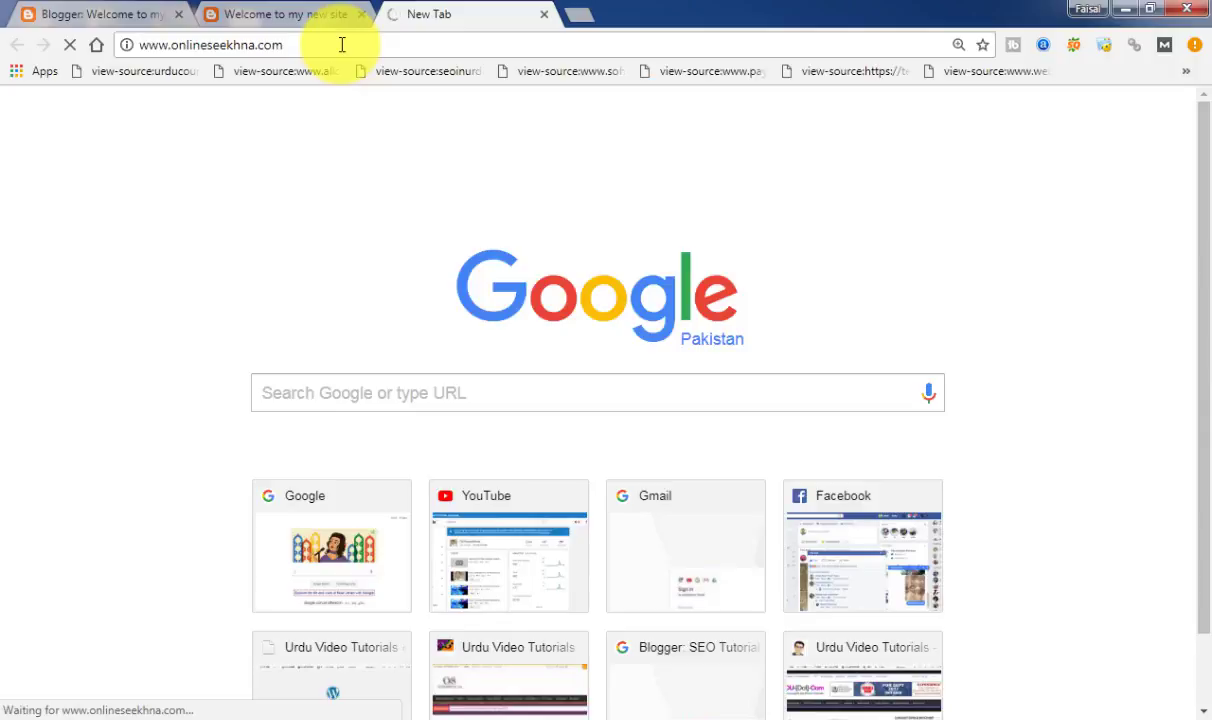
left_click(289, 12)
left_click_drag(1193, 343, 1190, 237)
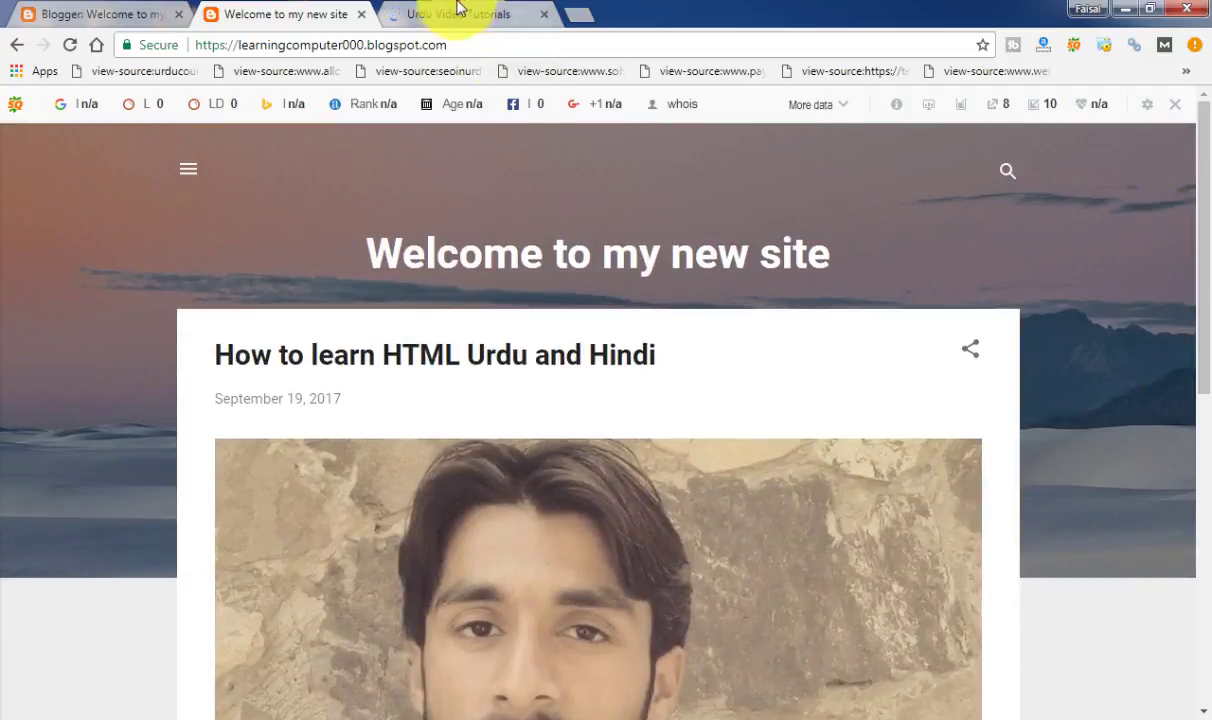
left_click(458, 12)
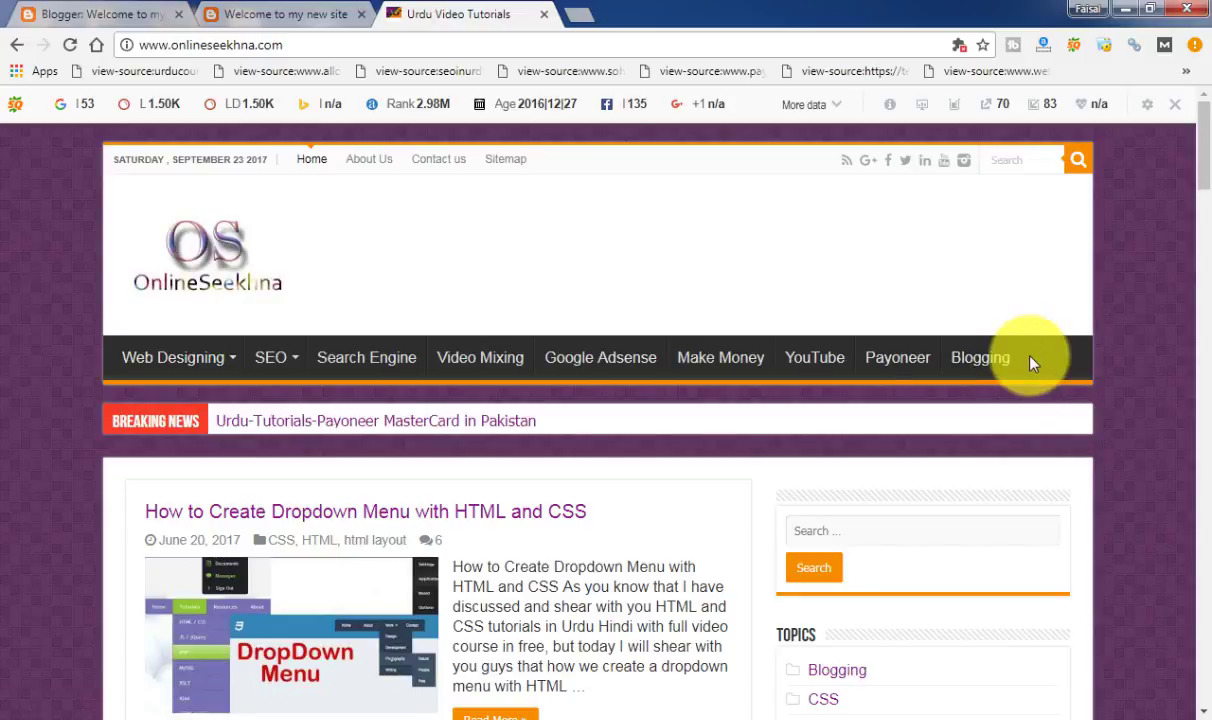
Examine the OnlineSeekhna home page, including its navigation menu, posts, sidebar, footer and Web Designing submenu
left_click_drag(1203, 163, 1207, 178)
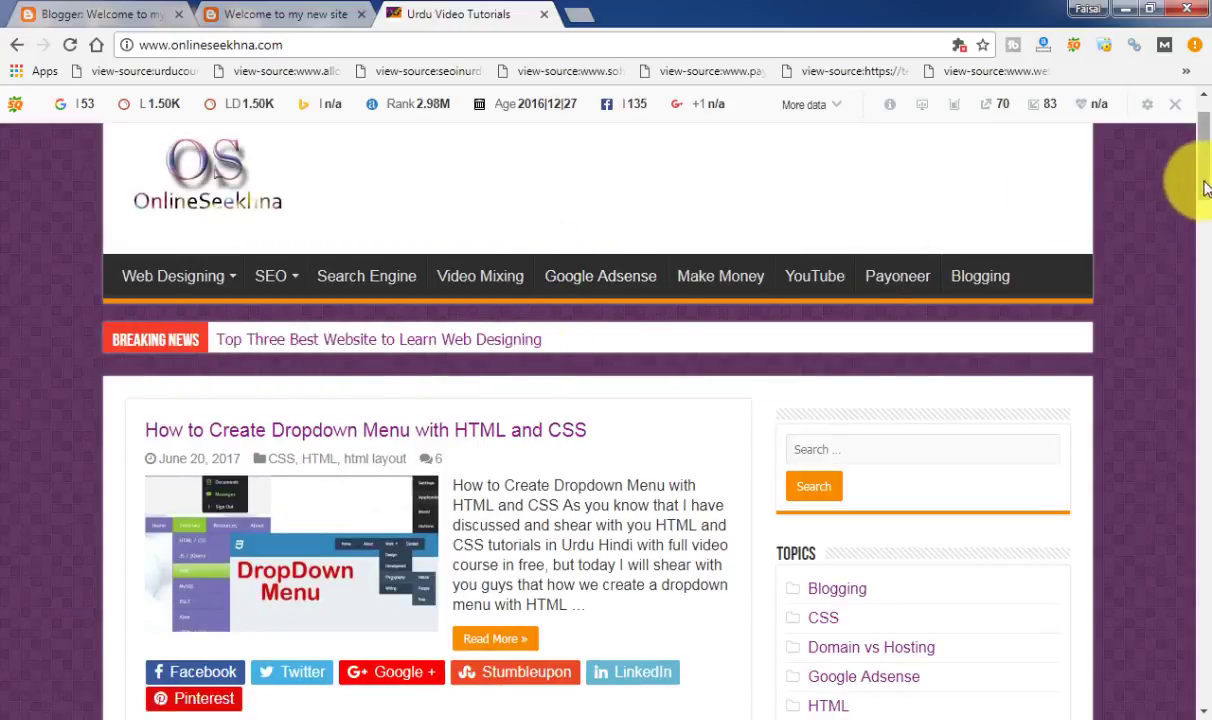
scroll(1190, 189, "down", 1)
scroll(1190, 170, "up", 2)
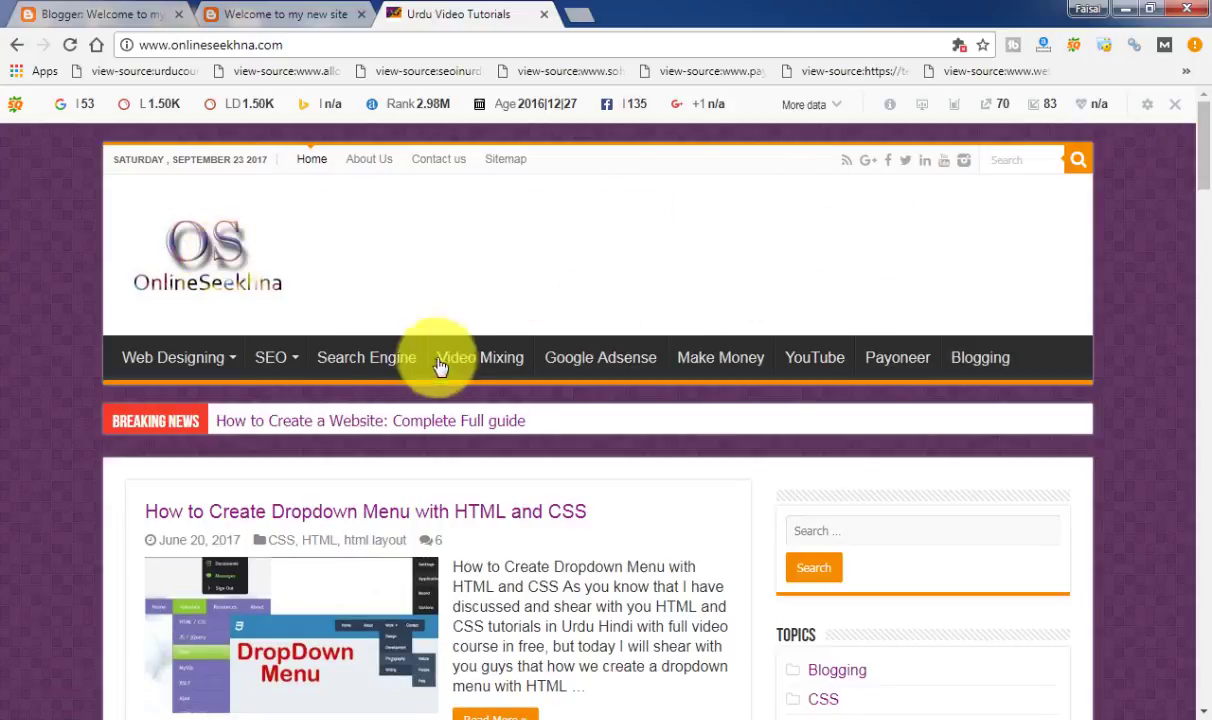
left_click(730, 357)
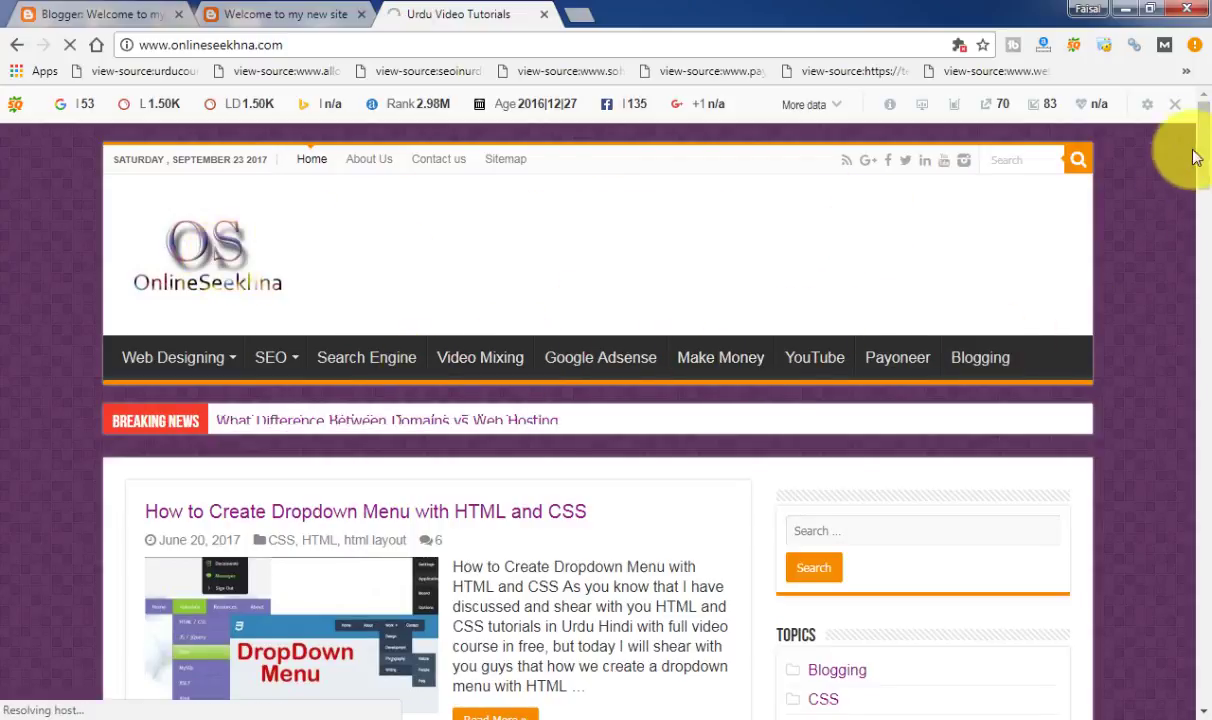
scroll(1205, 195, "down", 1)
scroll(1200, 195, "down", 2)
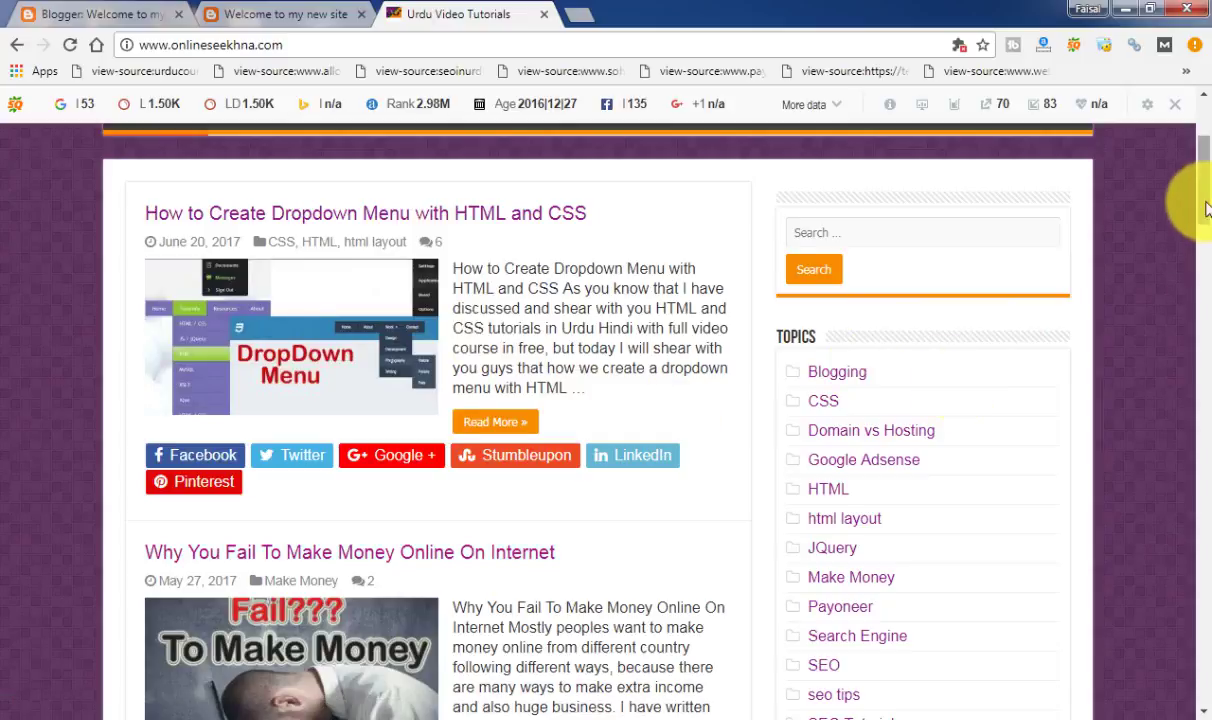
left_click_drag(1203, 205, 1181, 706)
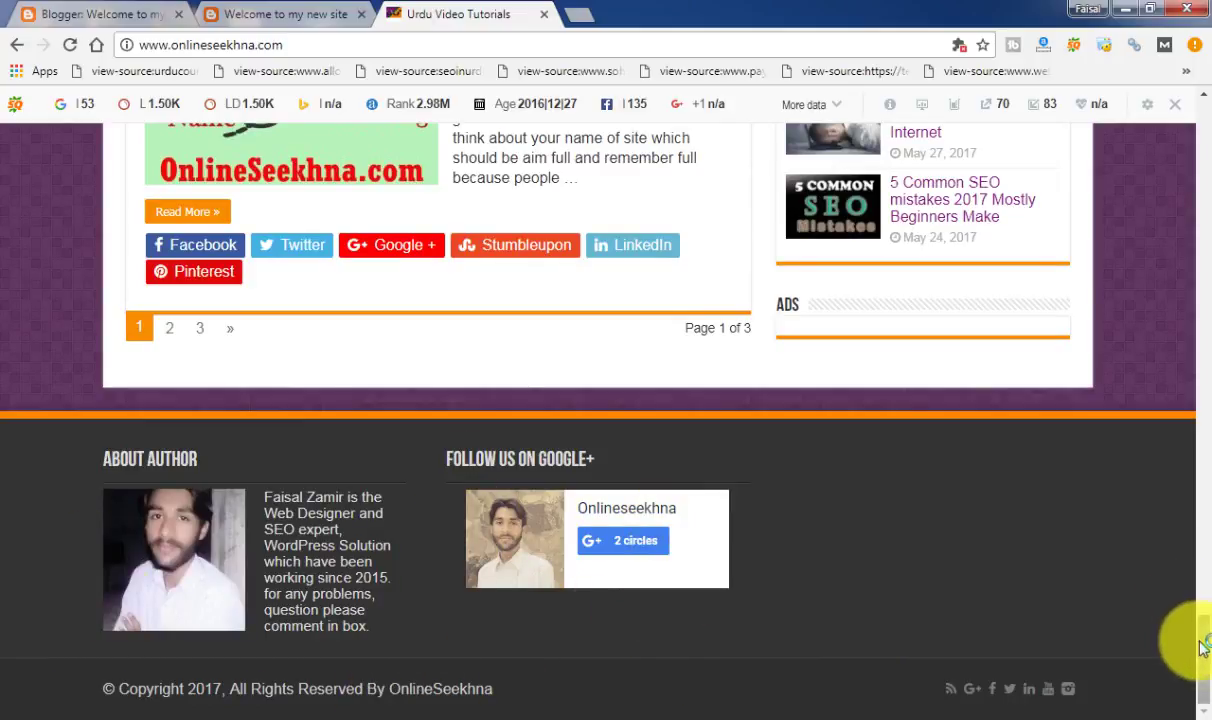
left_click_drag(1202, 641, 1206, 120)
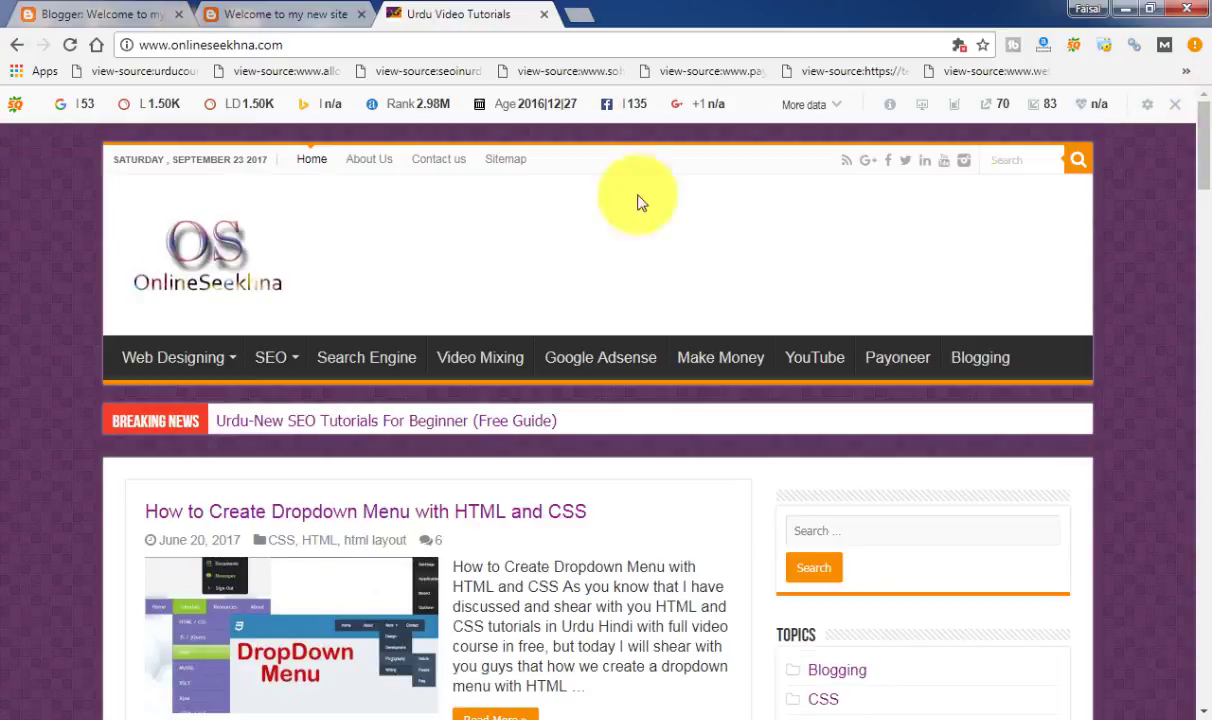
mouse_move(240, 376)
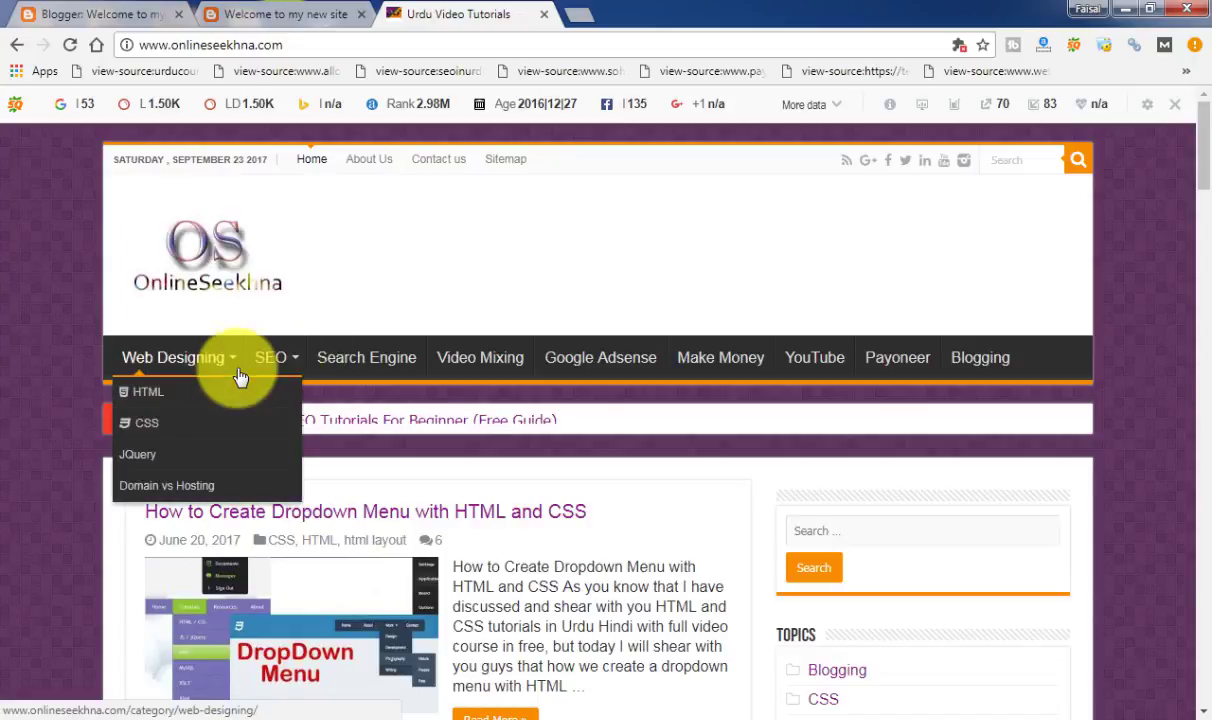
Return to the new blog, look over its home page and view its slide-out profile sidebar
left_click(232, 14)
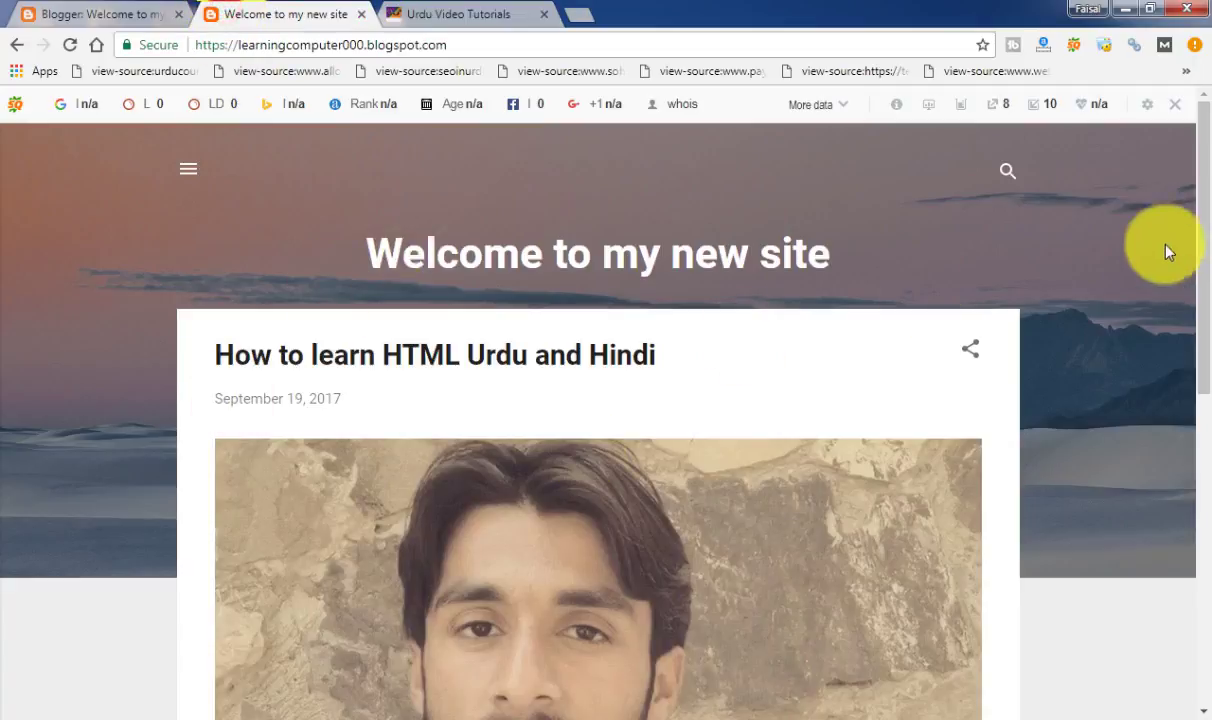
left_click_drag(1204, 190, 1206, 600)
left_click_drag(1205, 660, 1193, 225)
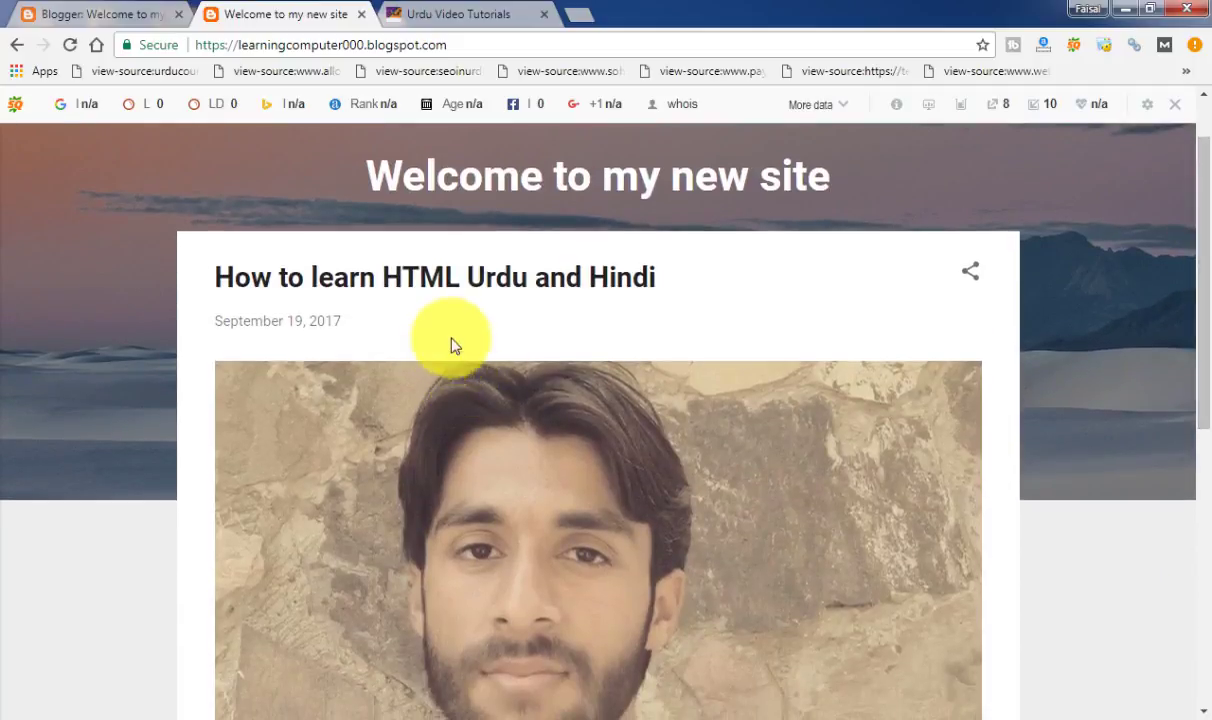
left_click_drag(1200, 295, 1190, 162)
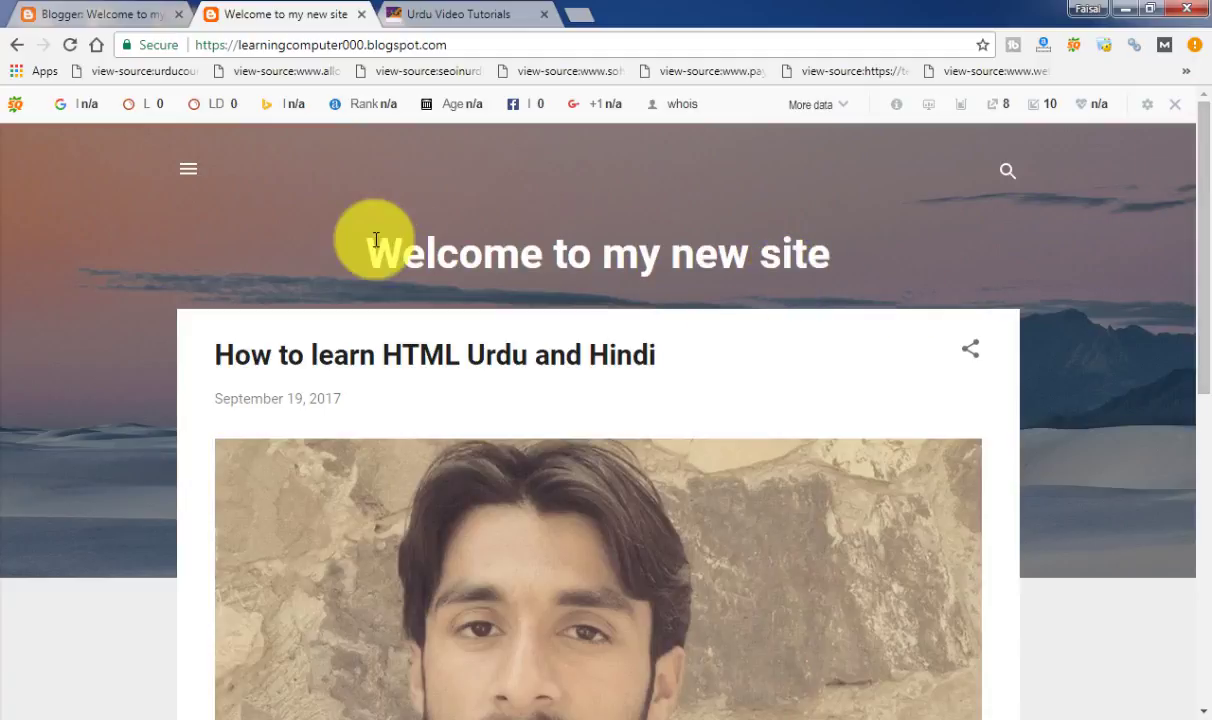
left_click(189, 172)
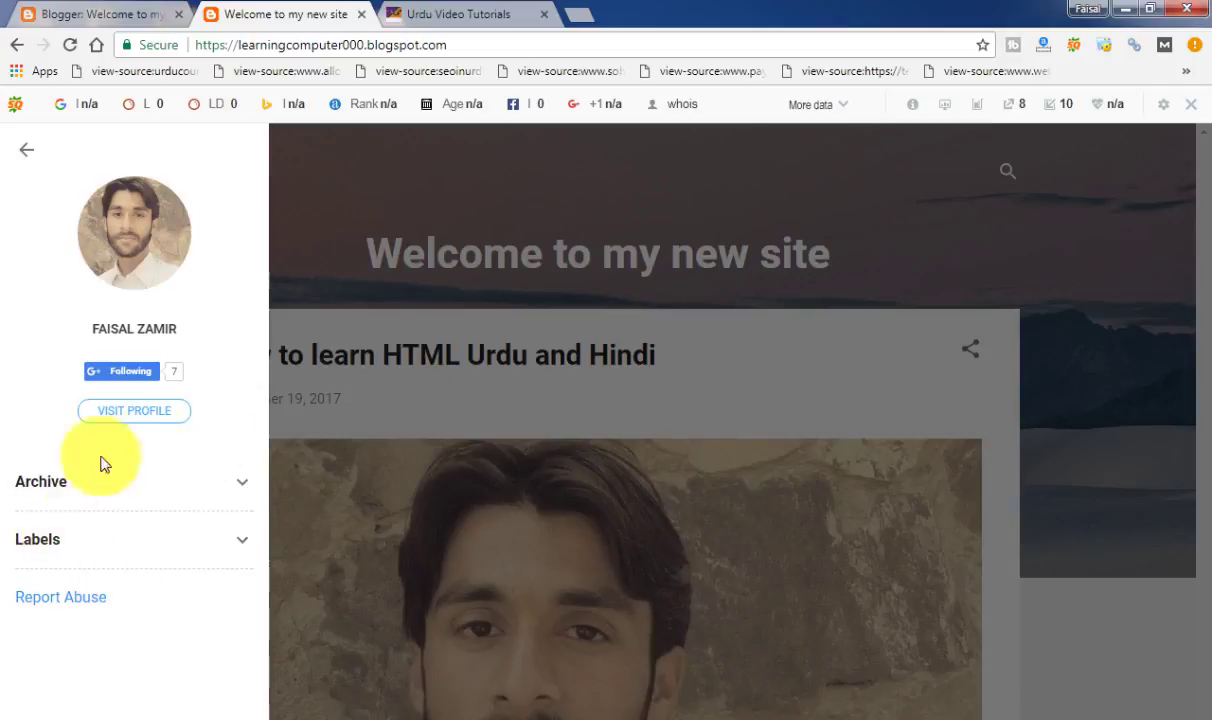
left_click(24, 152)
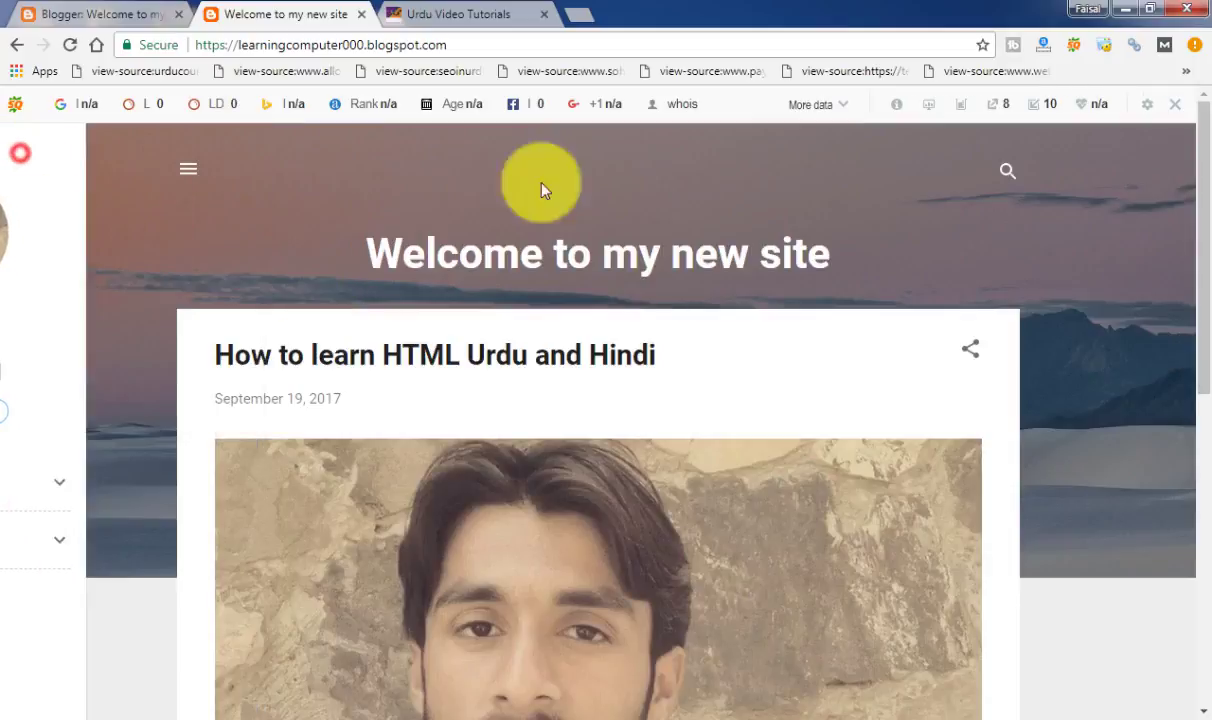
Check the new blog's footer and the sharing options of the "How to learn HTML Urdu and Hindi" post
left_click_drag(1204, 306, 1205, 595)
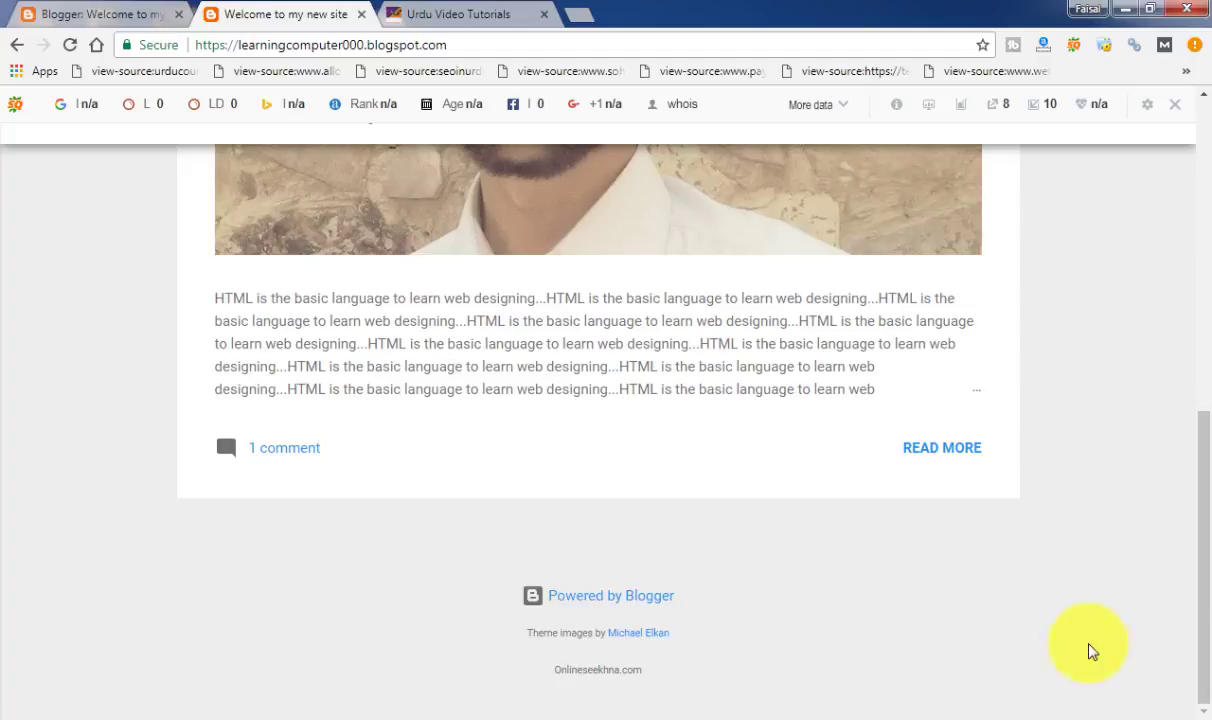
left_click_drag(1208, 568, 1193, 195)
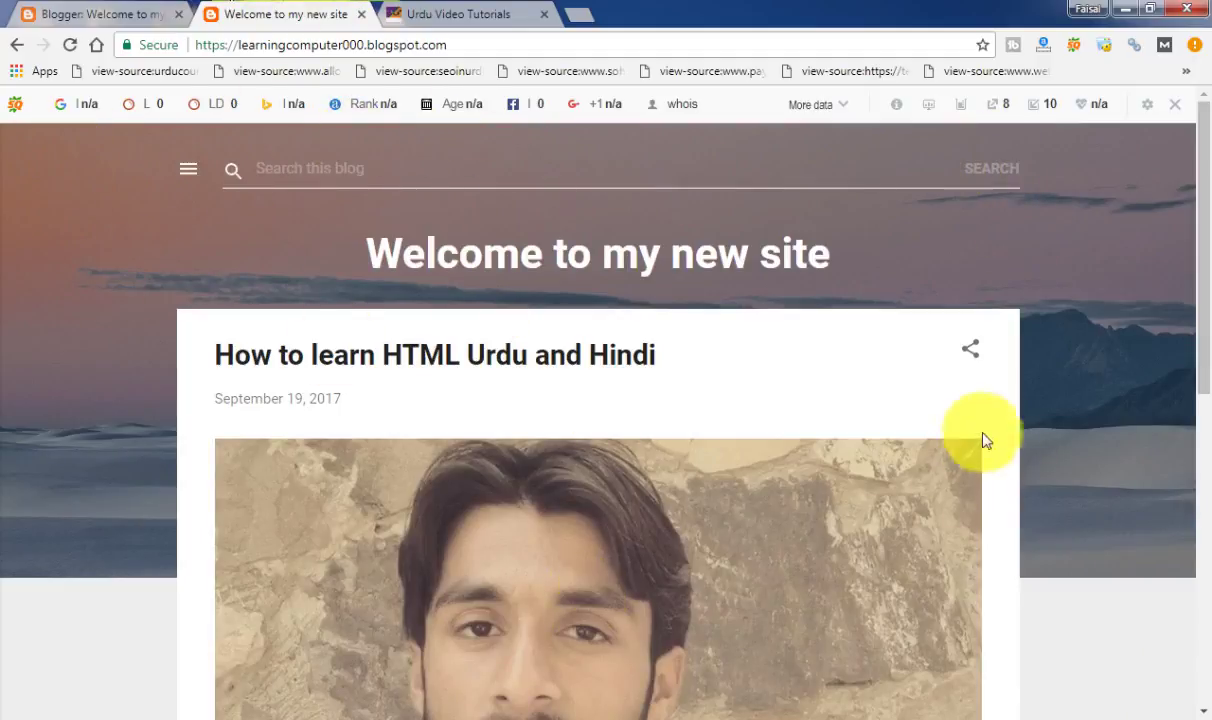
left_click(979, 352)
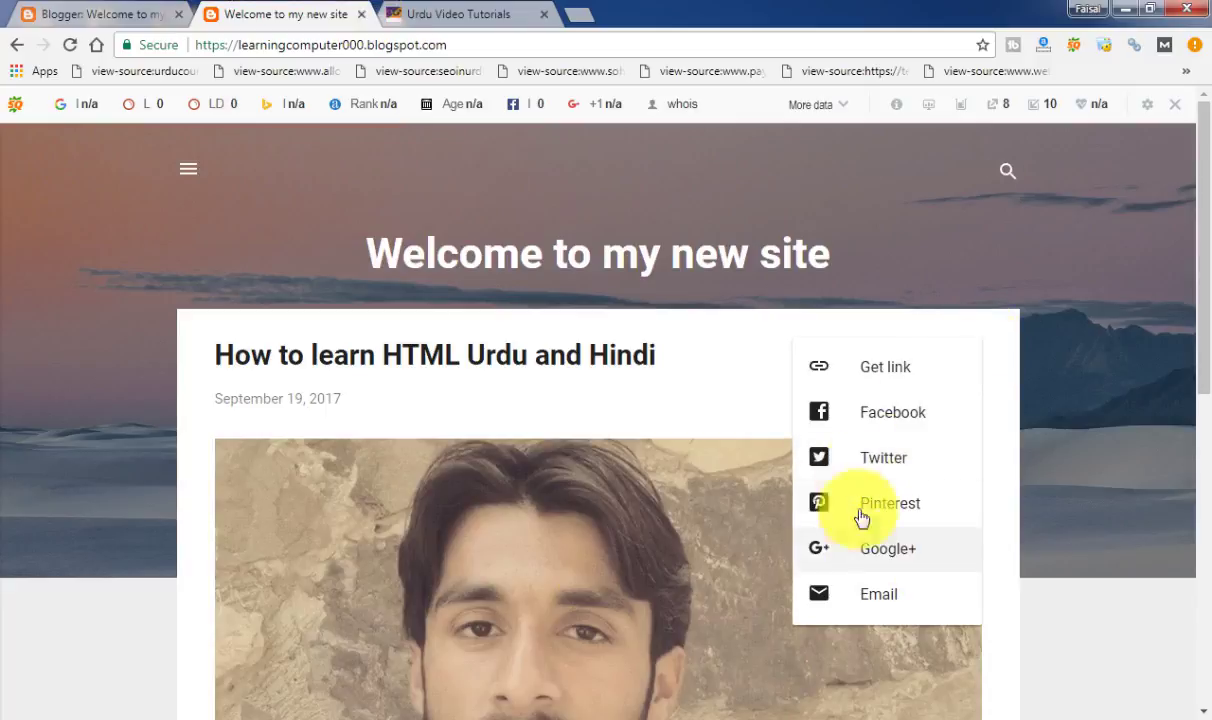
left_click(1077, 695)
left_click_drag(1192, 330, 1182, 265)
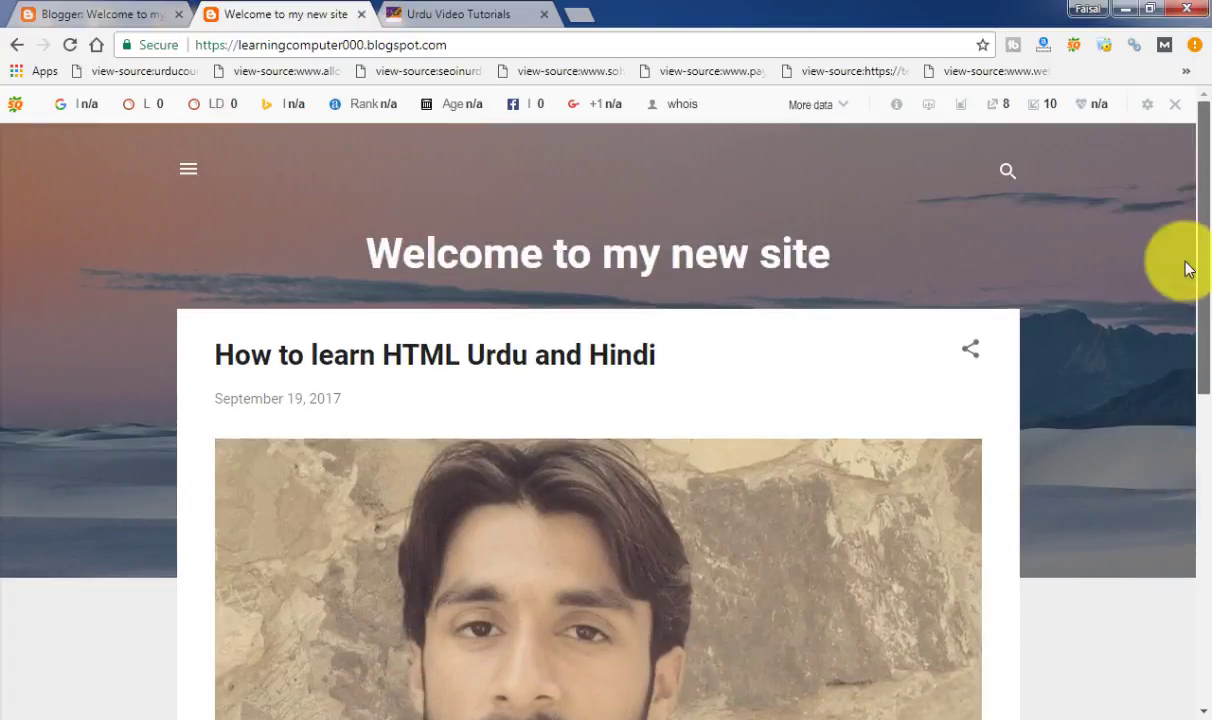
Open the favicon configuration from the blog's Layout page and bring up the file chooser for a custom favicon
left_click(30, 14)
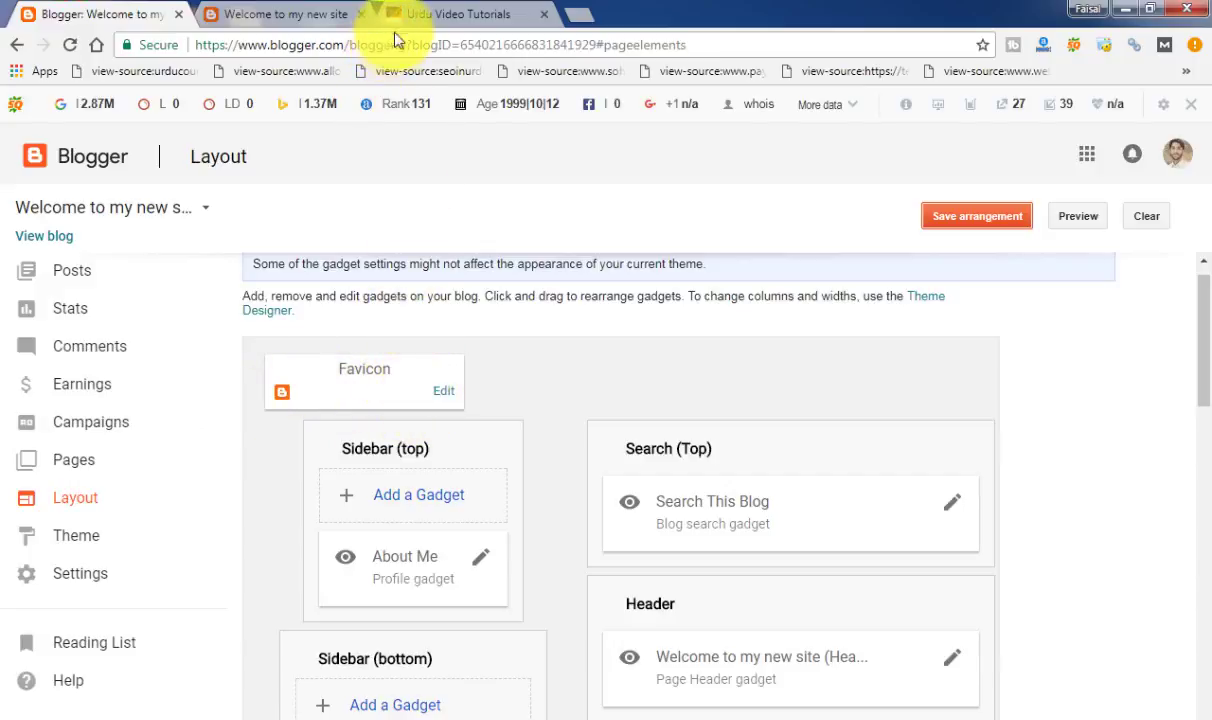
left_click(215, 20)
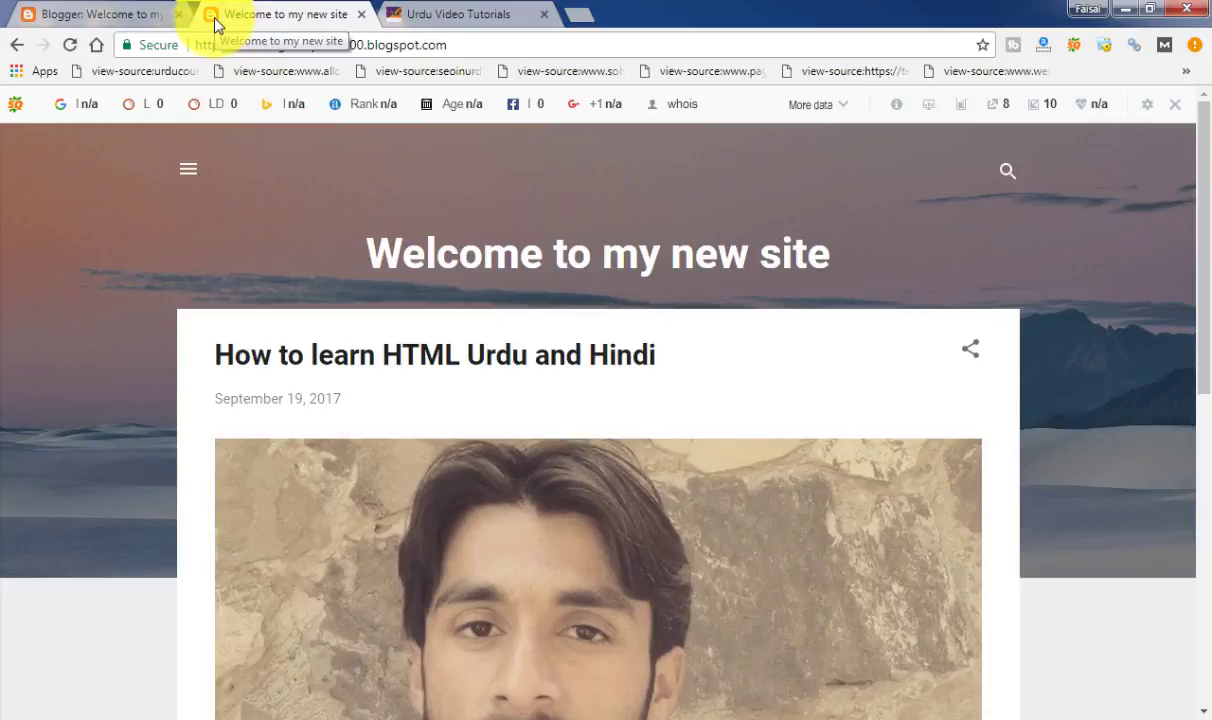
left_click(125, 12)
left_click(446, 396)
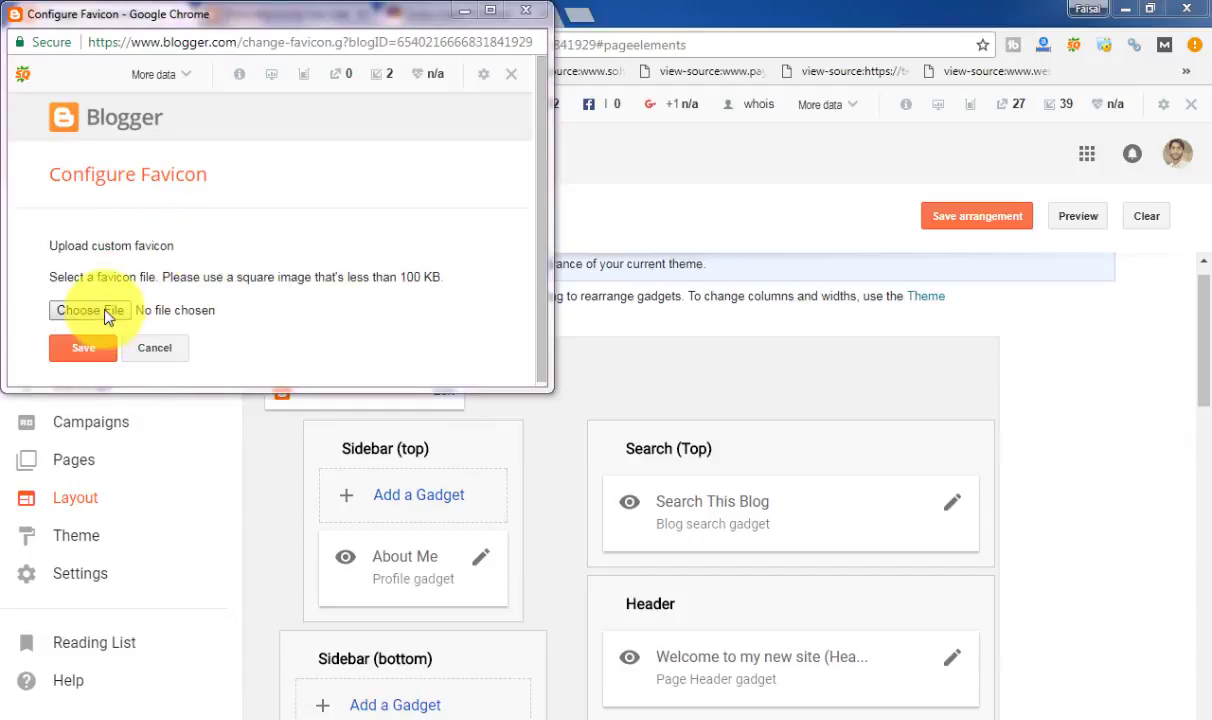
left_click(108, 316)
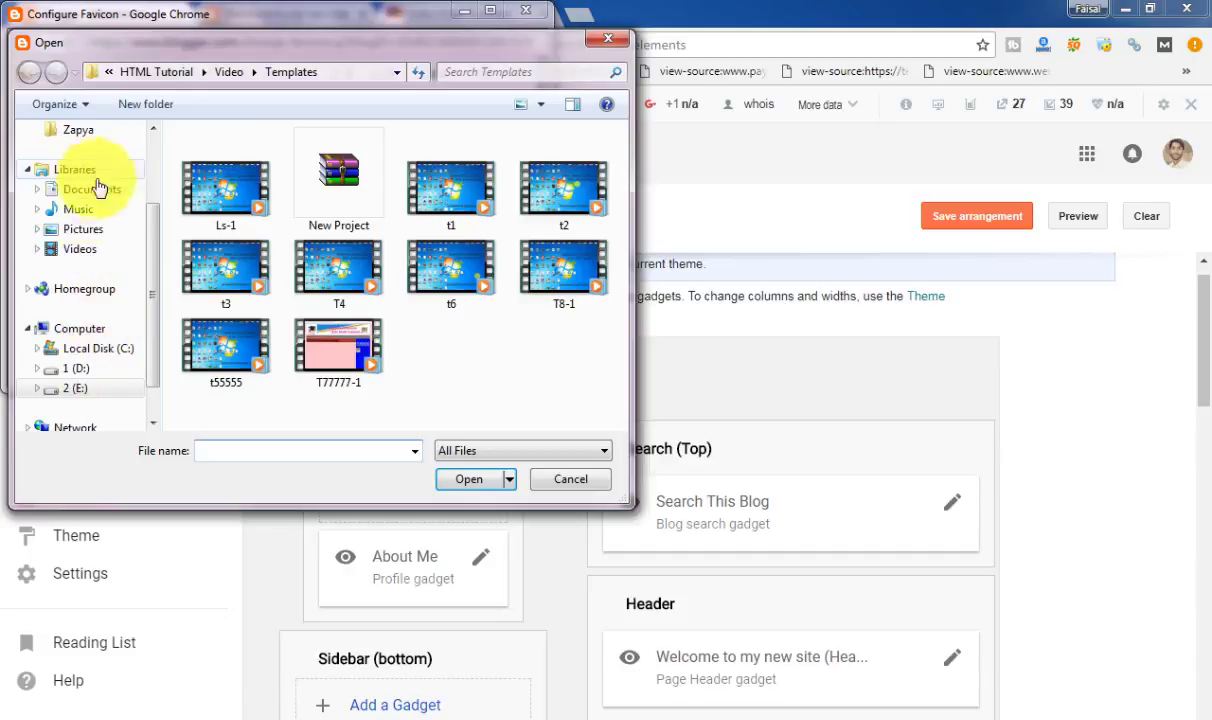
Browse to the HTML Test folder on the Desktop in the favicon file chooser
scroll(147, 163, "up", 2)
left_click(83, 180)
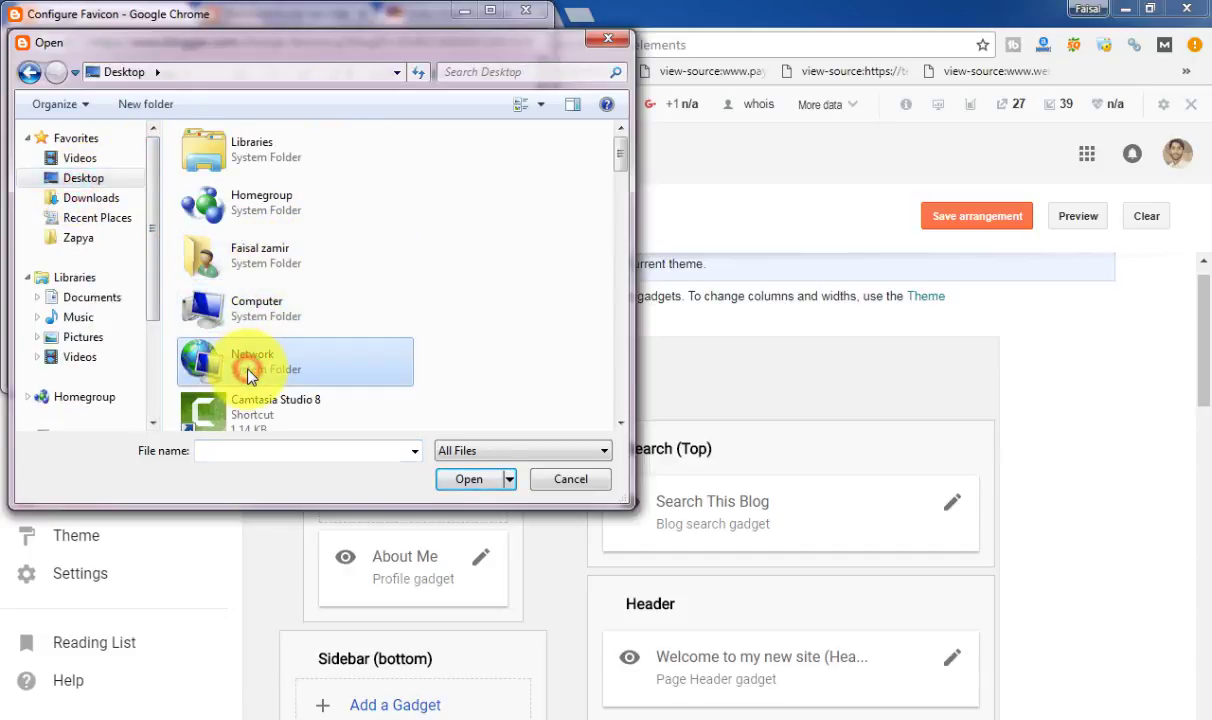
scroll(250, 375, "down", 3)
key("Return")
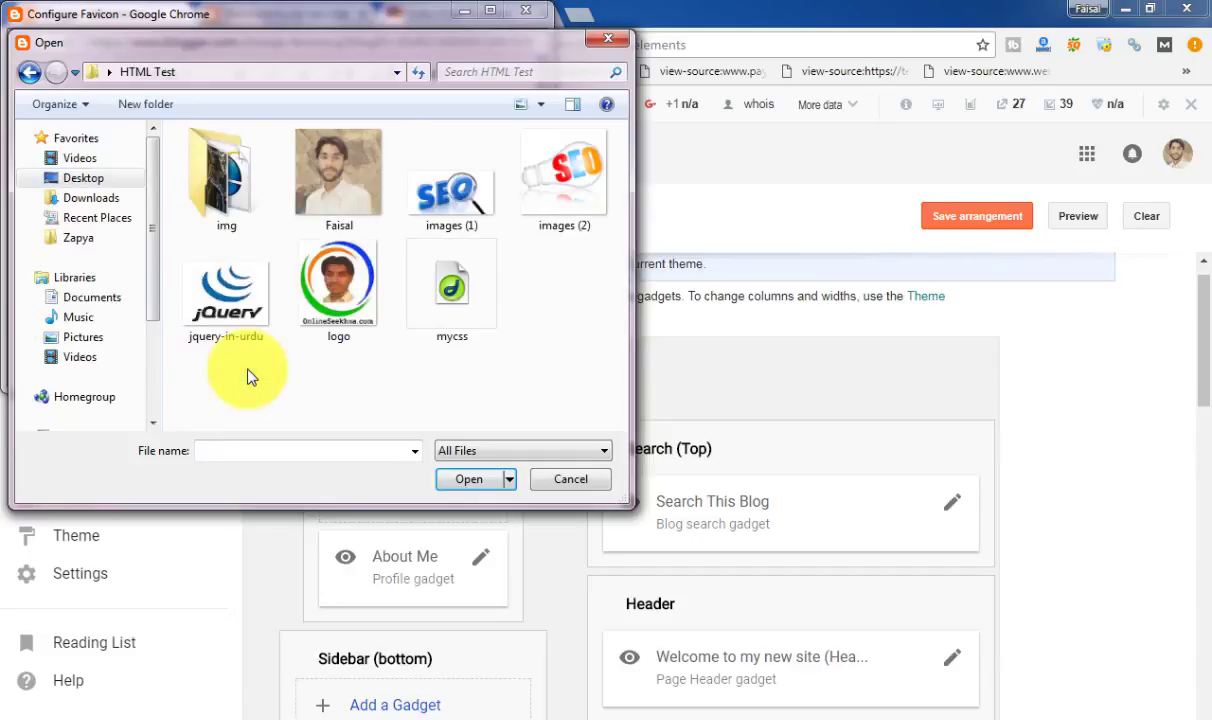
Try to use the logo image from the HTML Test folder as the custom favicon
key("Right")
key("Down")
key("Up")
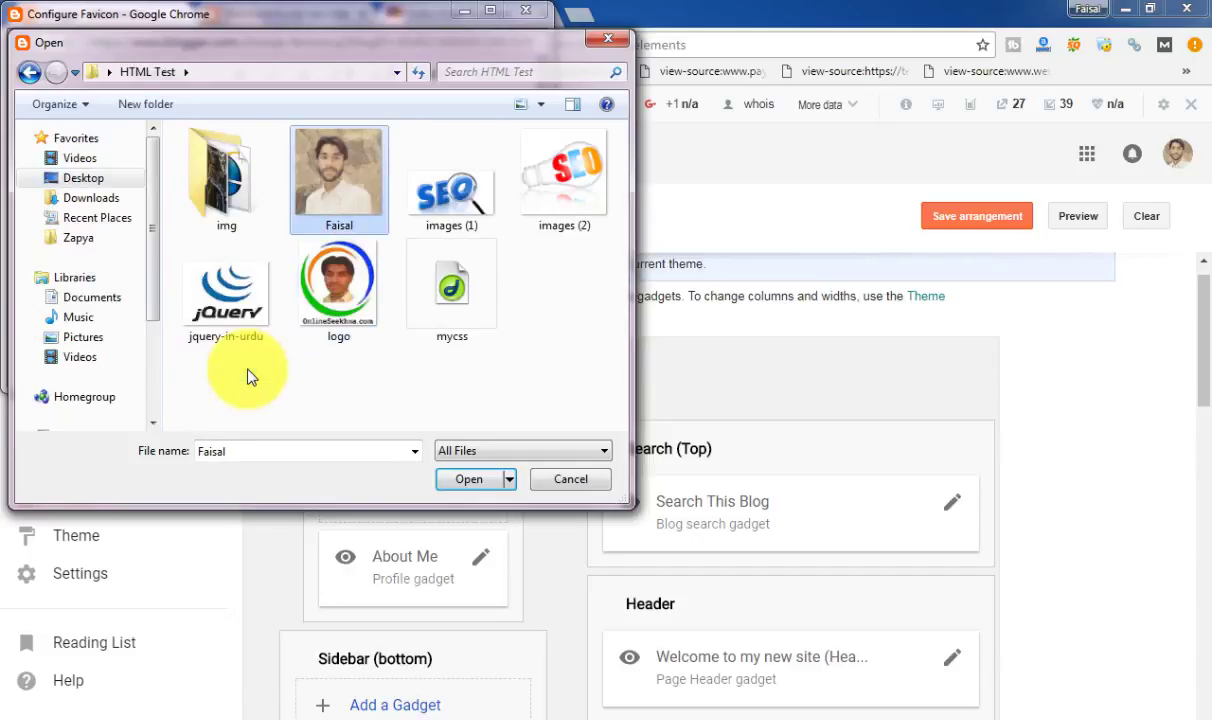
key("Right")
key("Left")
key("Down")
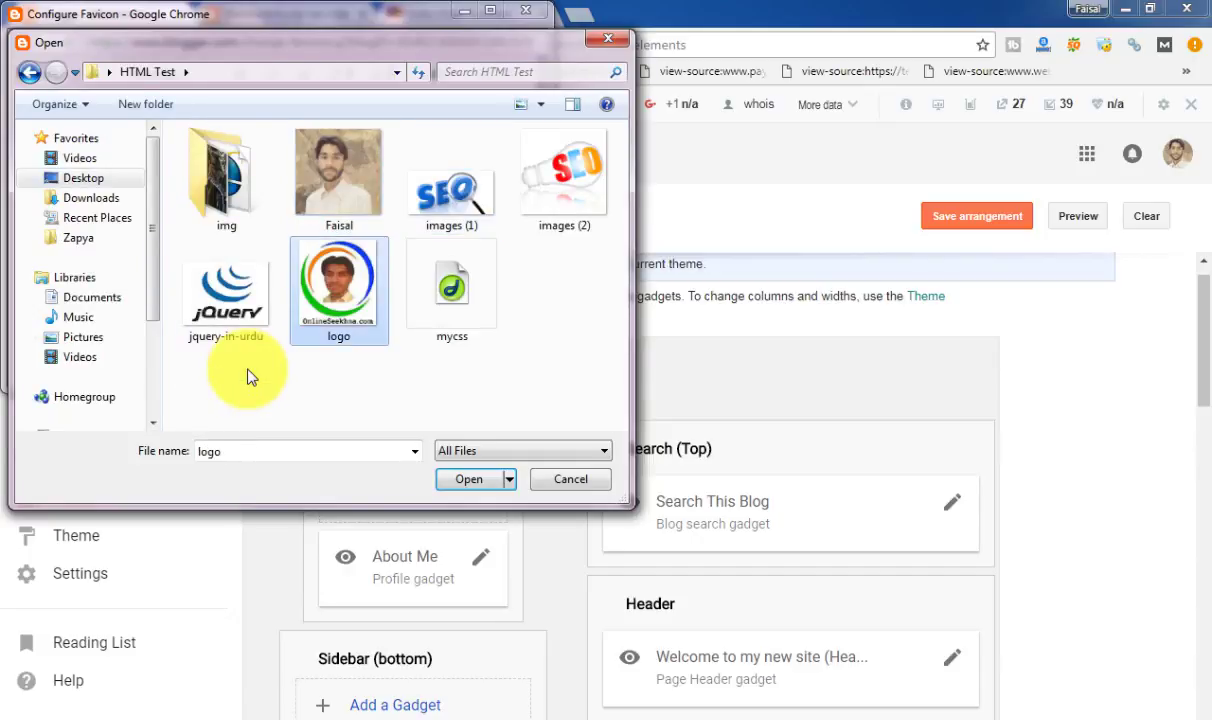
key("Return")
left_click(100, 348)
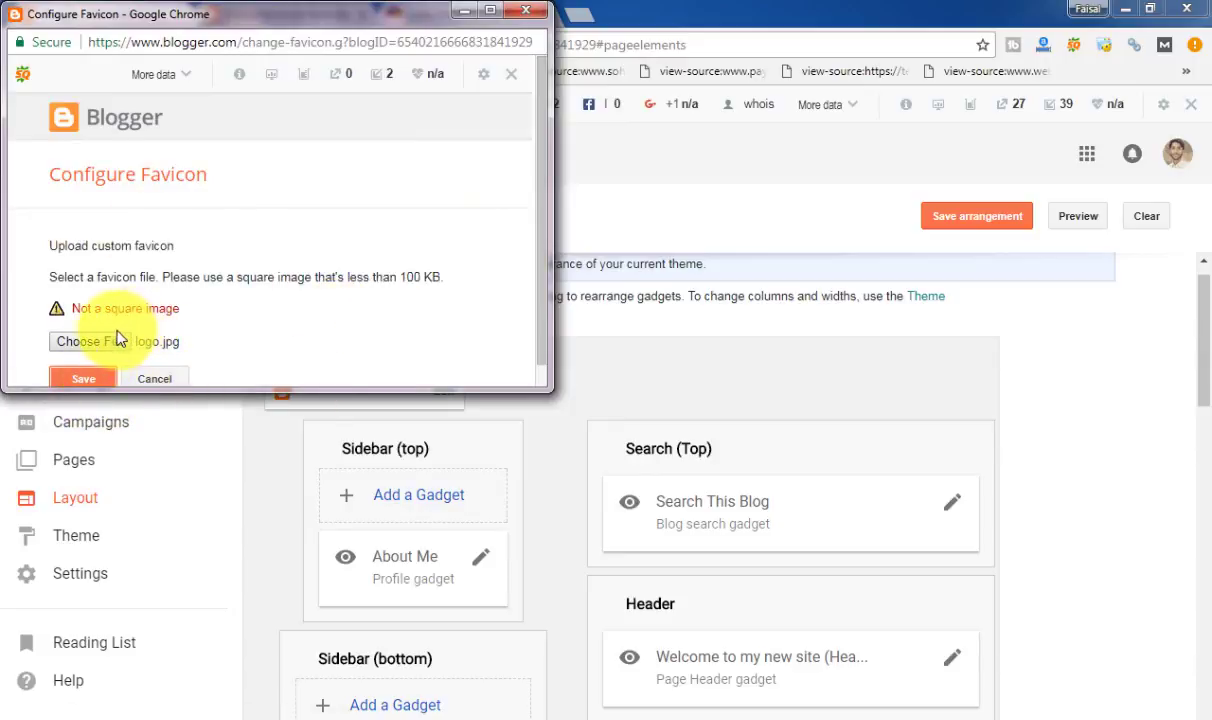
Try the jquery-in-urdu and images (1) files as the custom favicon, closing the file chooser at the end
left_click(101, 352)
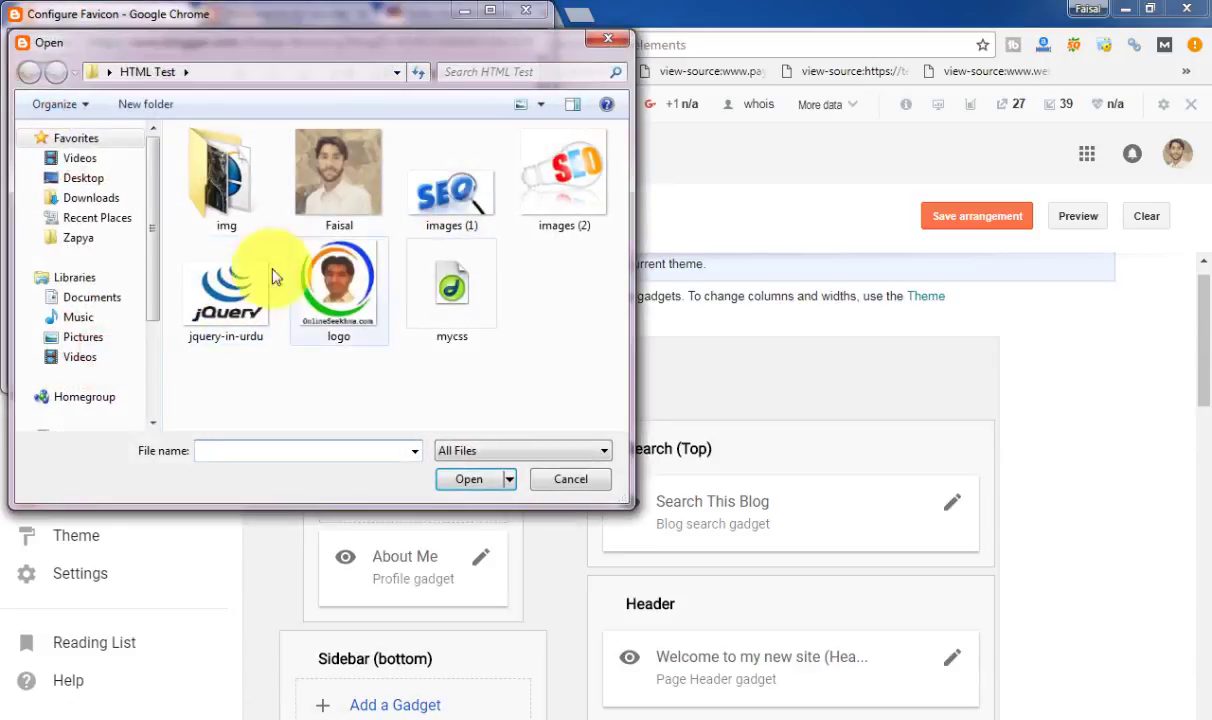
left_click(228, 285)
double_click(233, 284)
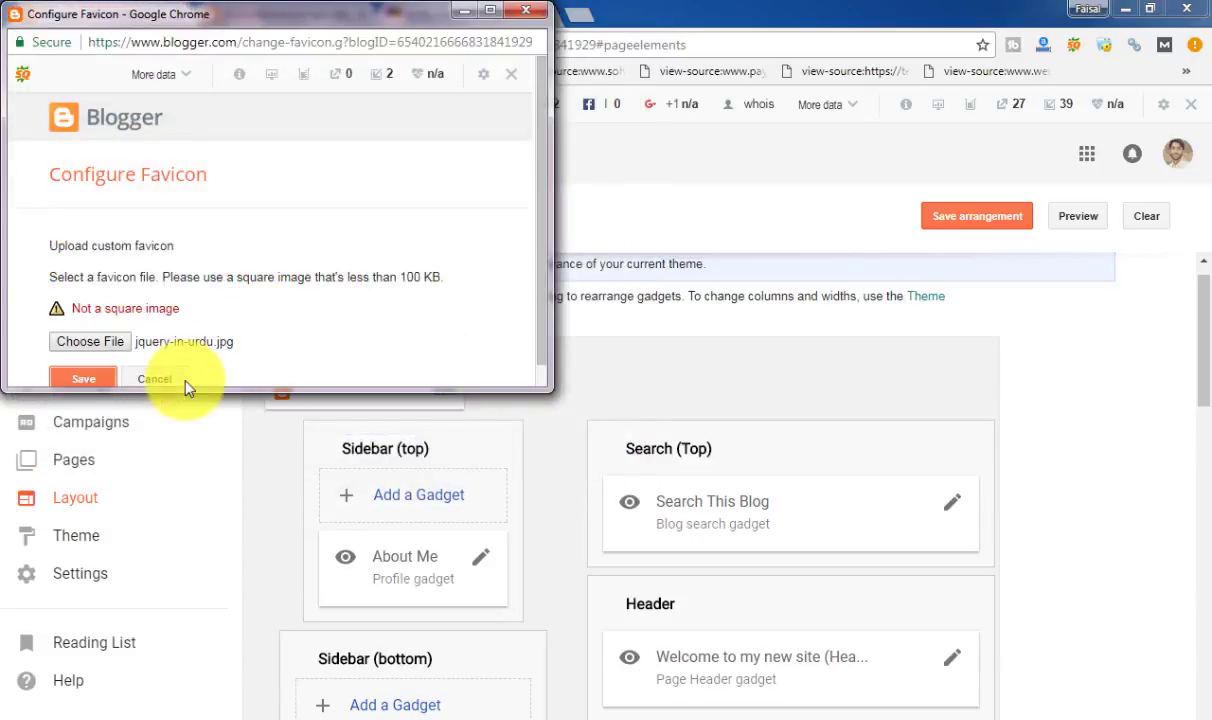
left_click(104, 344)
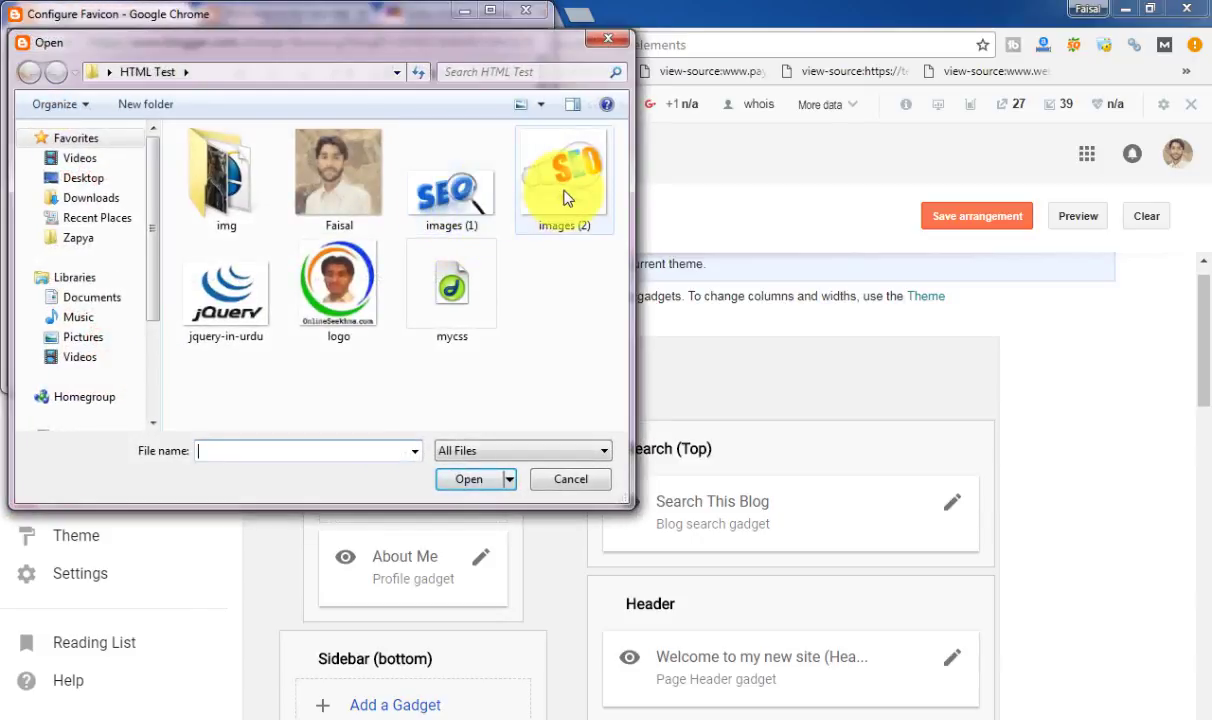
left_click(220, 285)
double_click(470, 177)
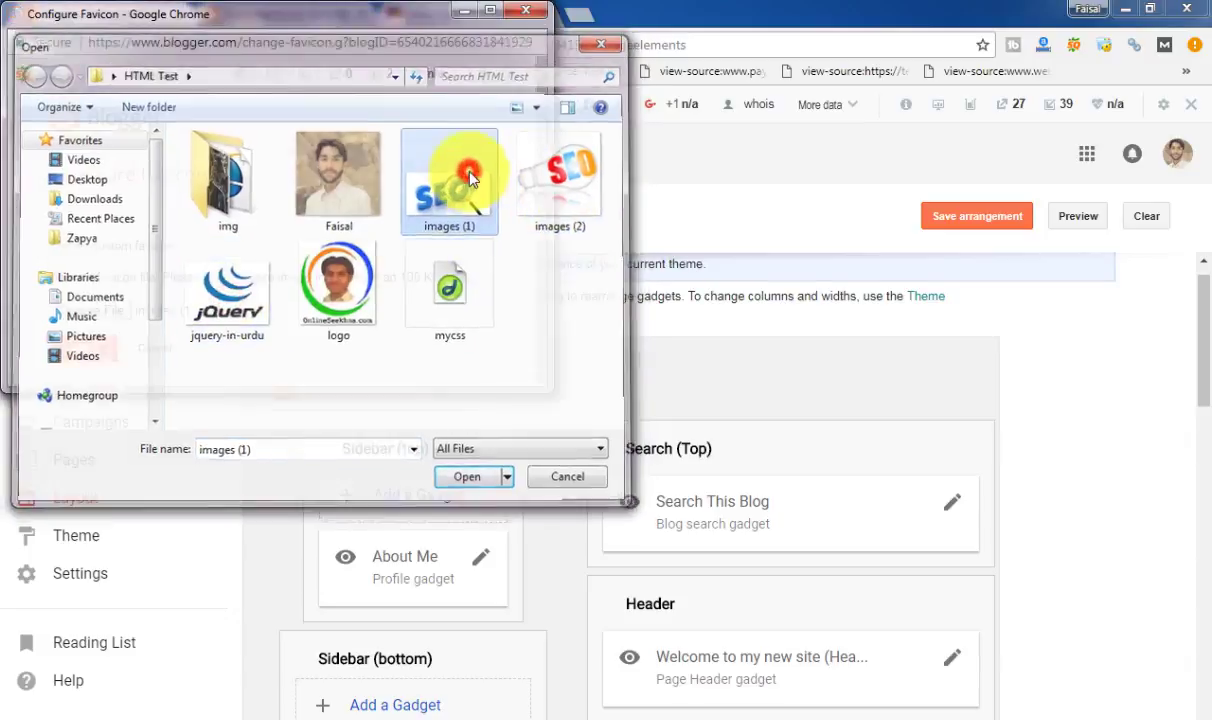
left_click(90, 342)
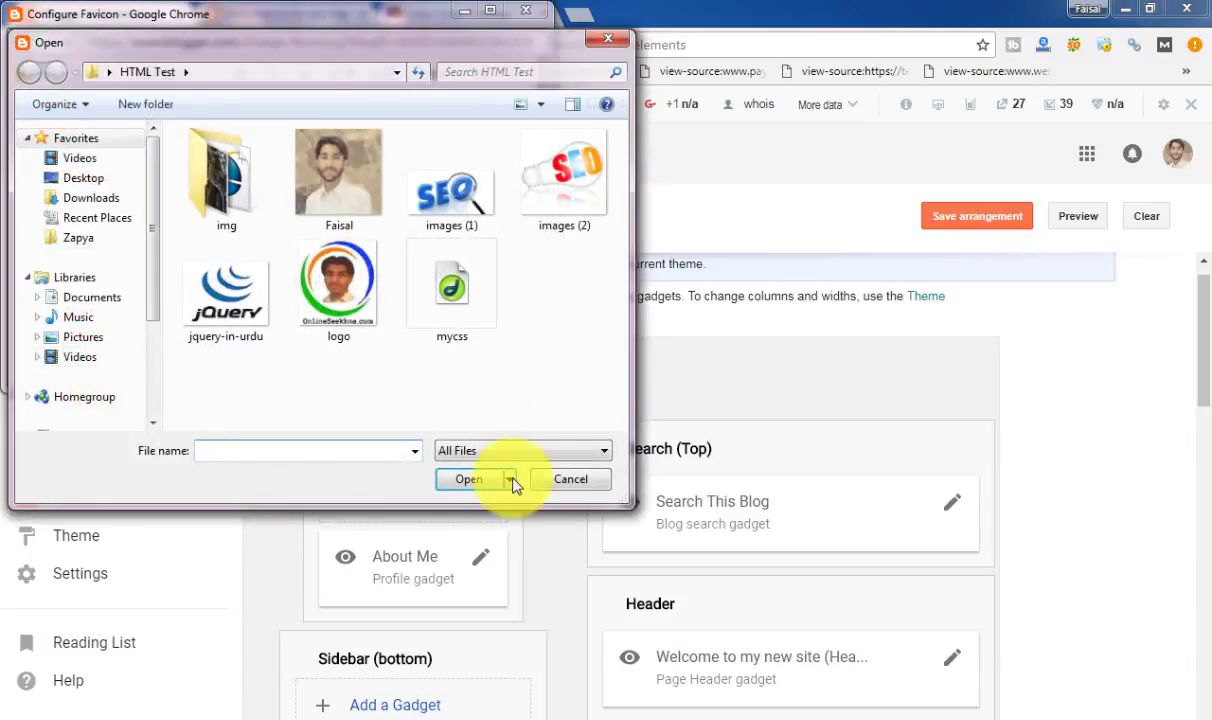
left_click(573, 478)
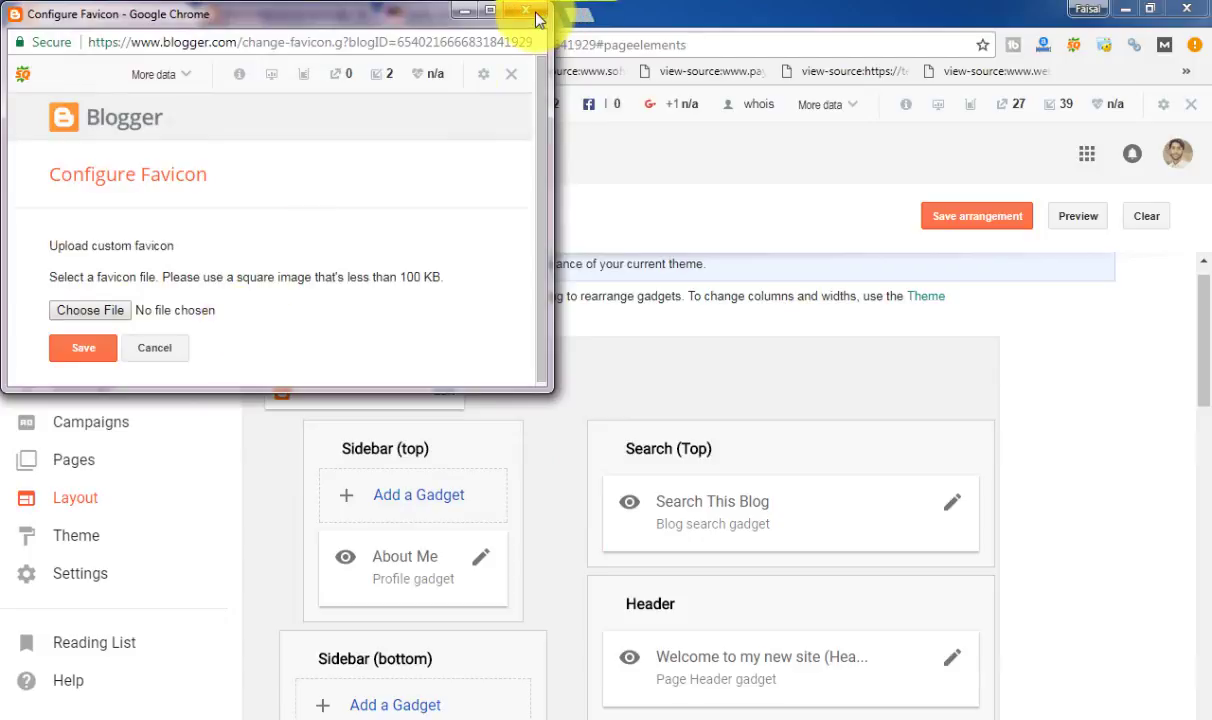
Reopen the favicon file chooser, look for images in the img and img1 subfolders, and return to the HTML Test folder
left_click(100, 311)
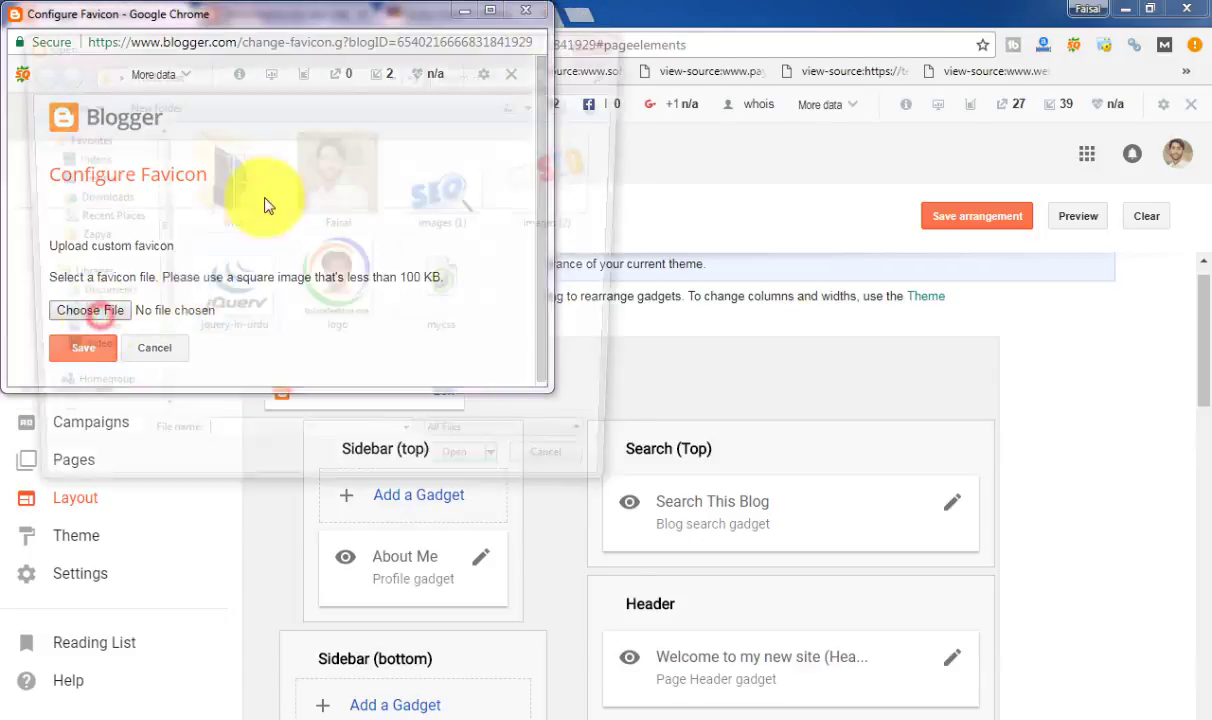
double_click(258, 172)
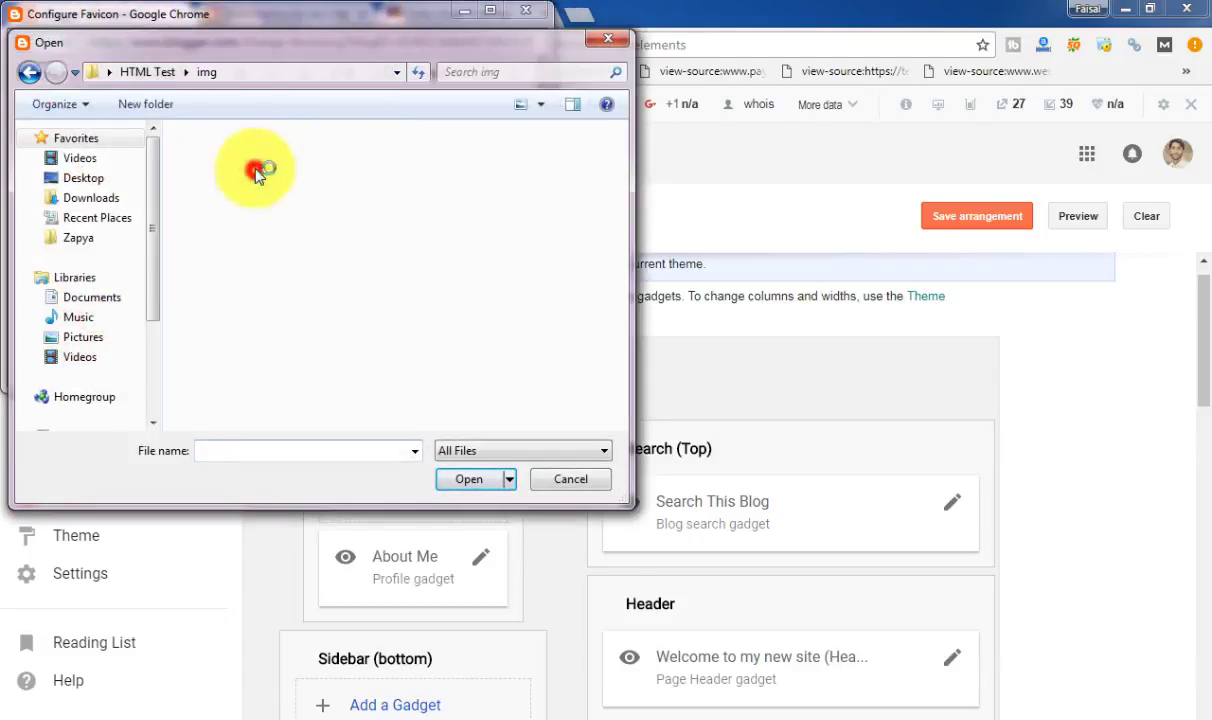
double_click(248, 193)
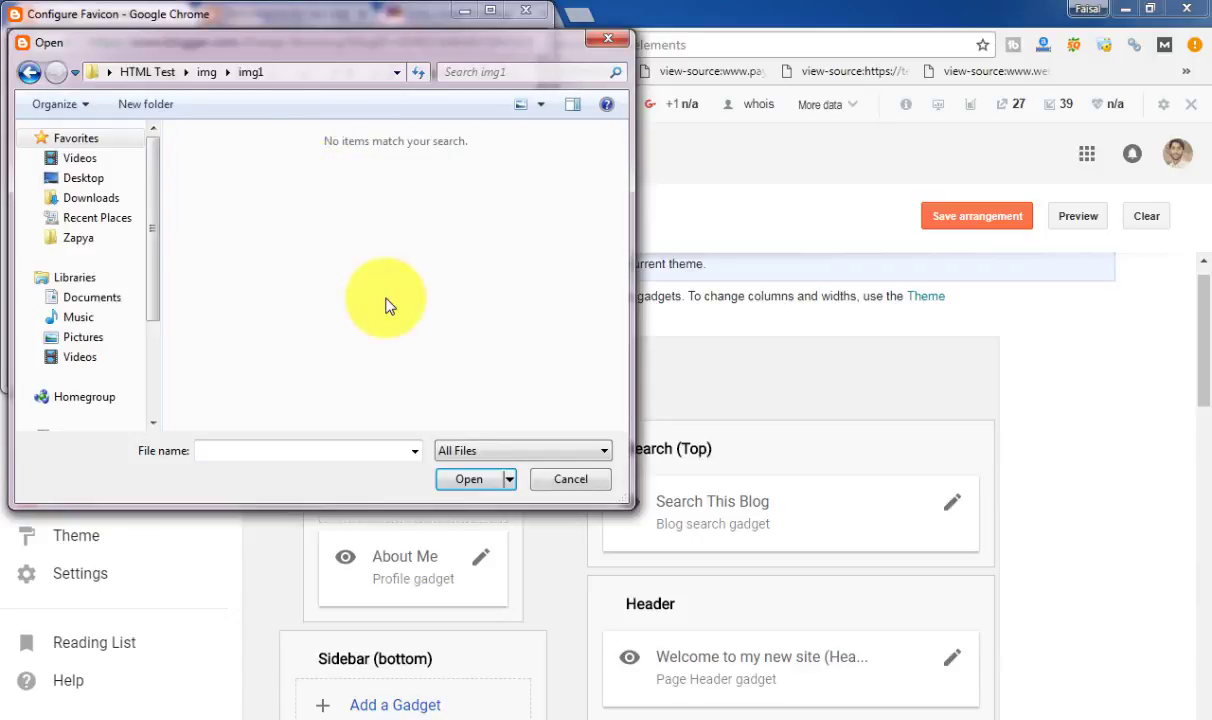
key("BackSpace")
key("BackSpace")
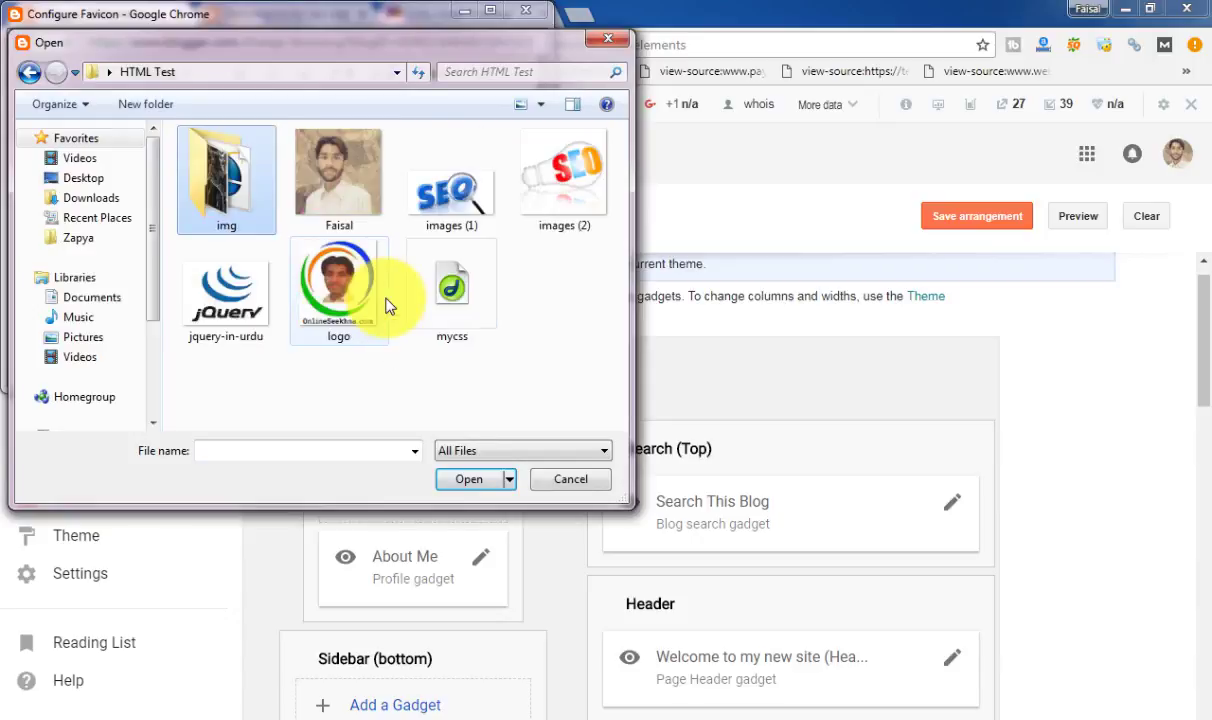
Choose the images (2) file from the HTML Test folder as the custom favicon
key("Right")
key("Right")
key("Down")
key("Left")
key("Left")
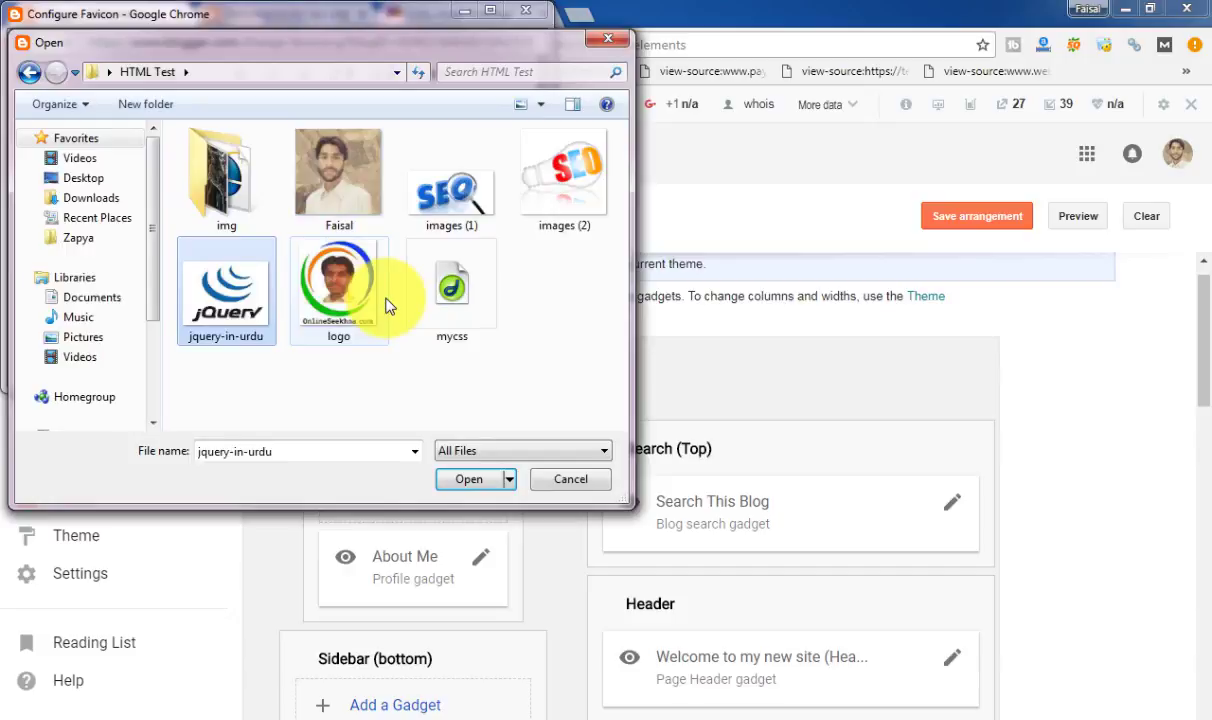
key("Right")
key("Up")
key("Right")
key("Right")
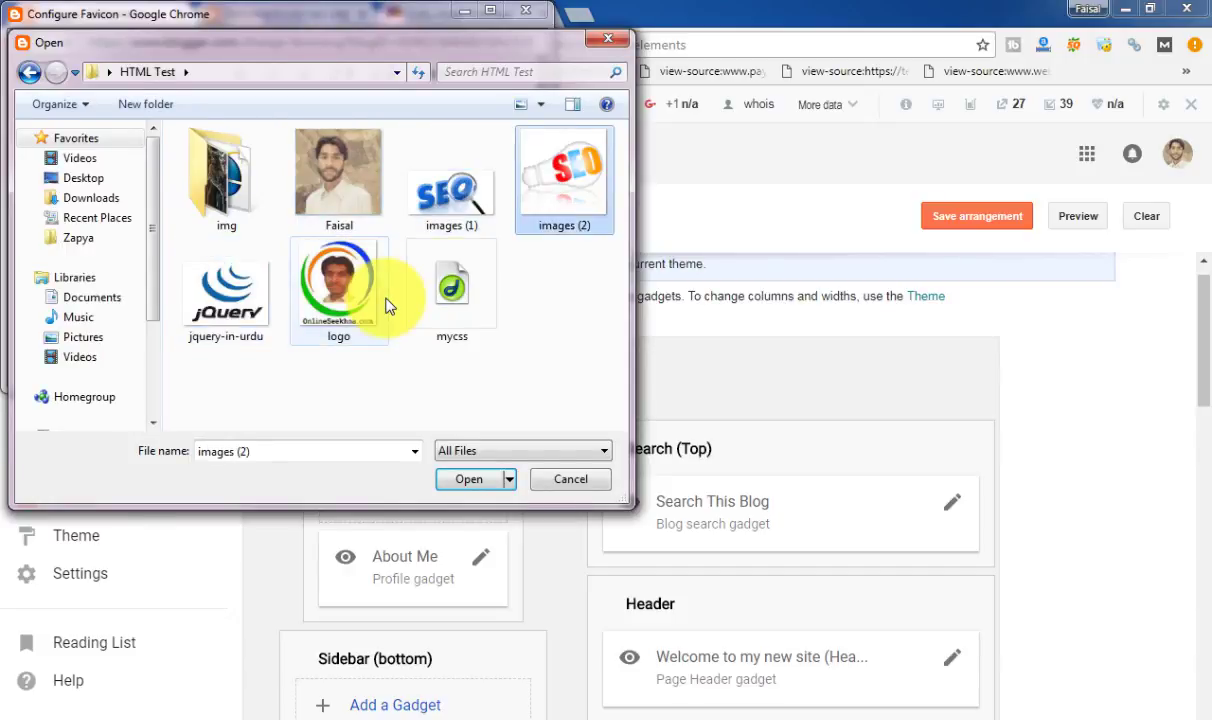
key("Return")
left_click(84, 348)
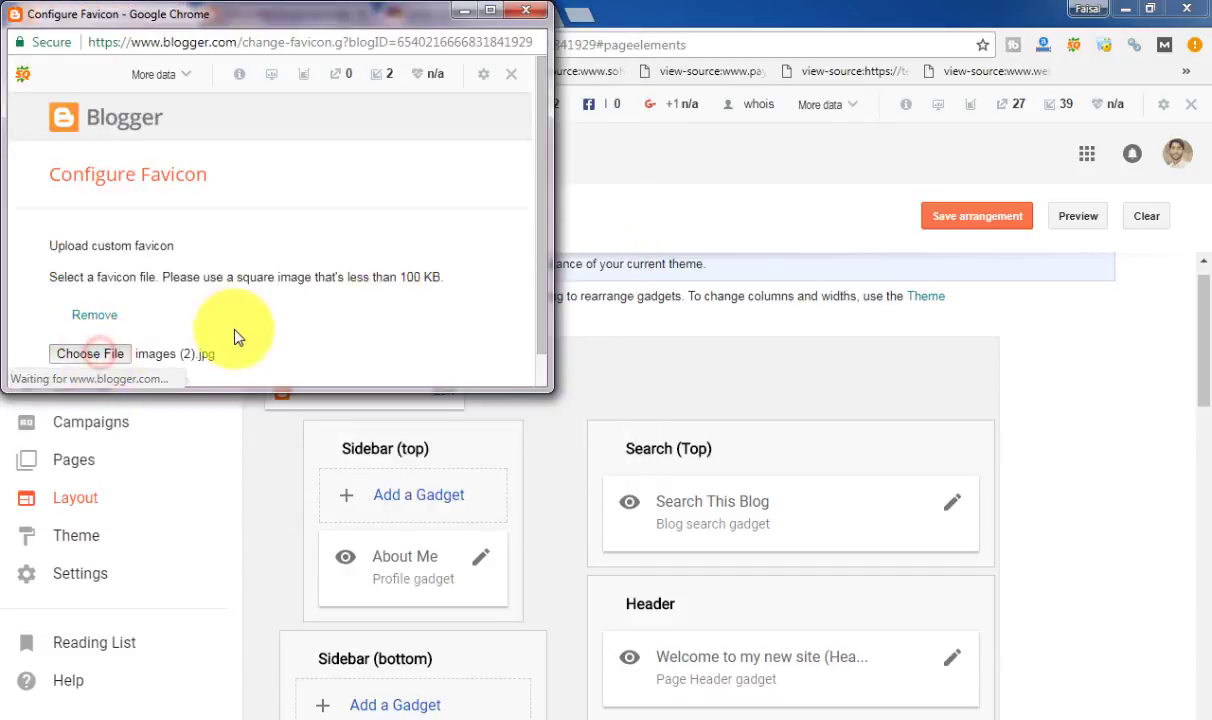
Save the favicon configuration and the layout arrangement
left_click_drag(545, 336, 538, 373)
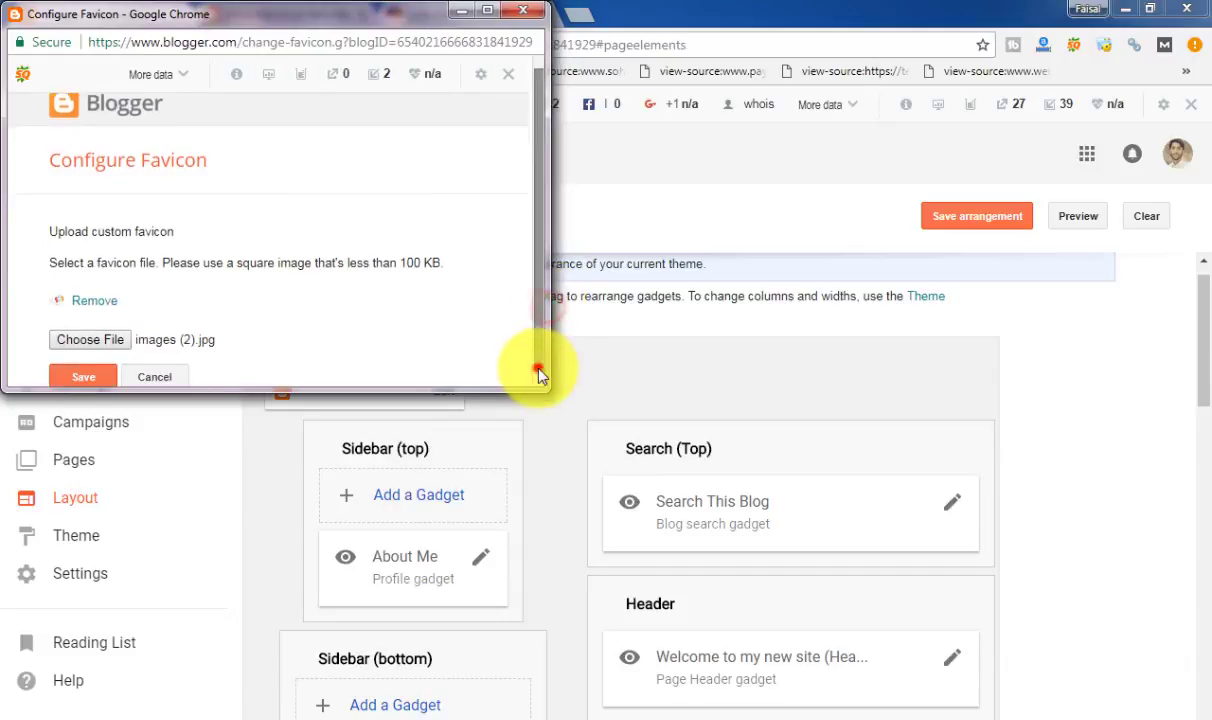
left_click(68, 360)
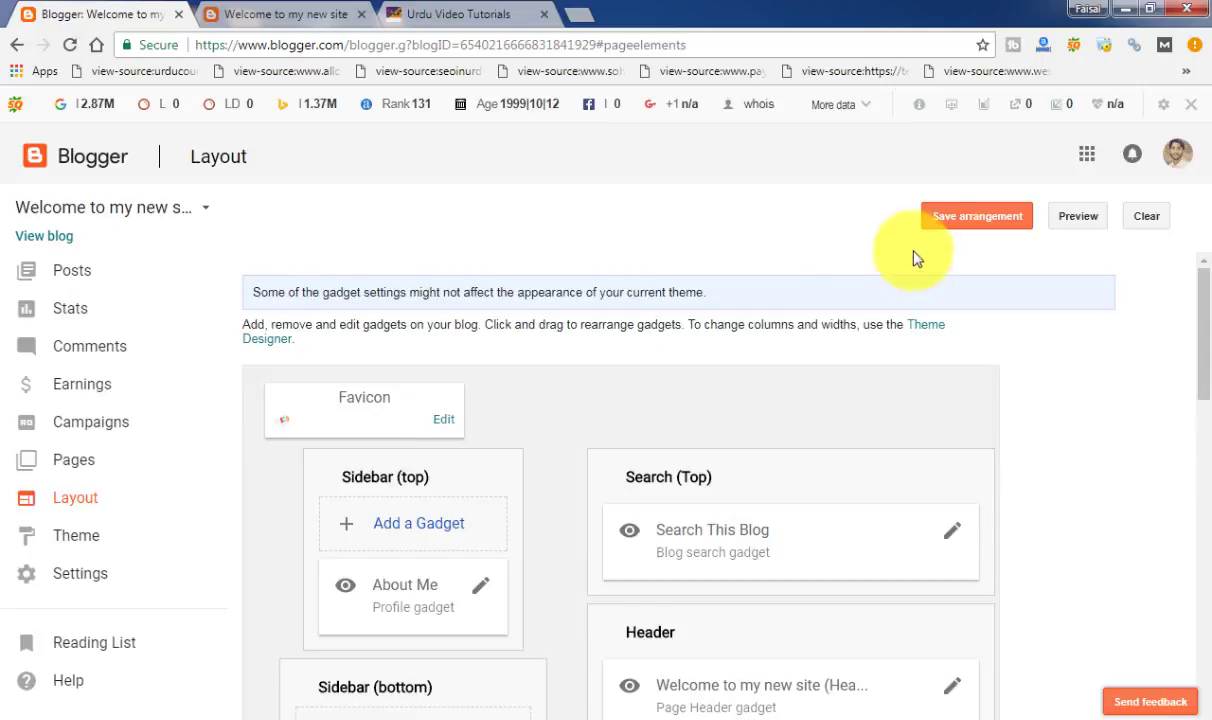
left_click(951, 220)
Reload the blog's home page to check its favicon, and return to the Blogger Layout page
left_click(268, 14)
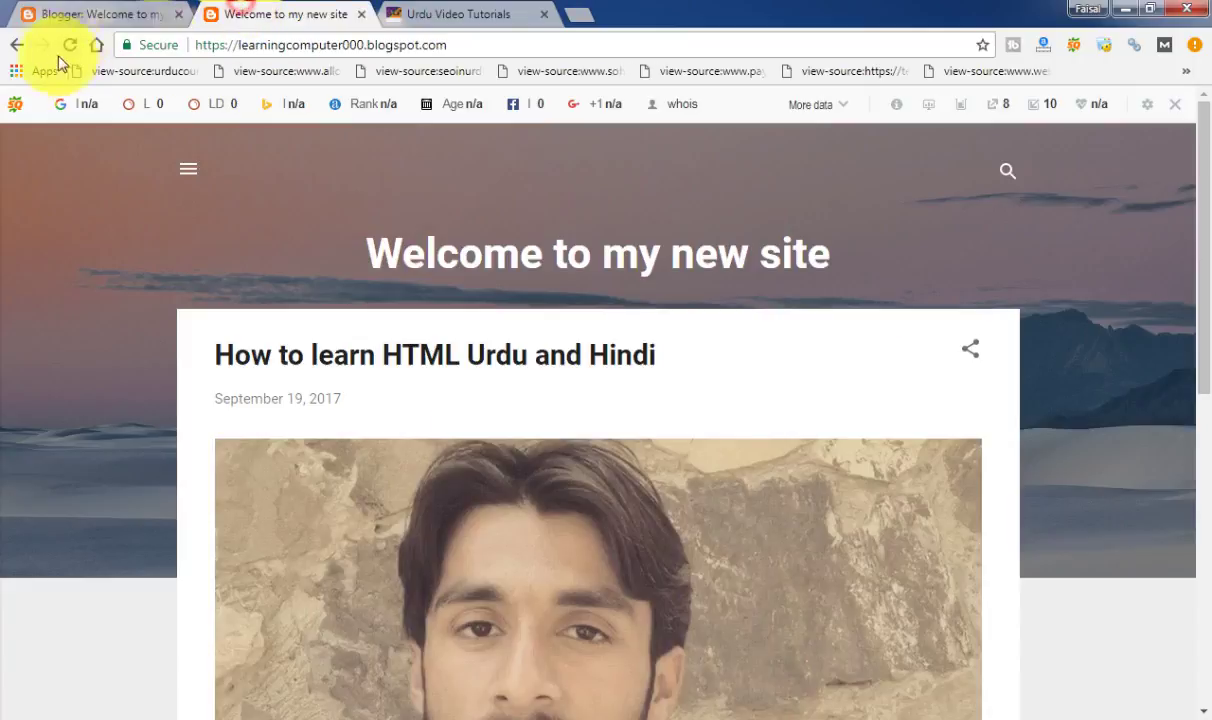
left_click(72, 46)
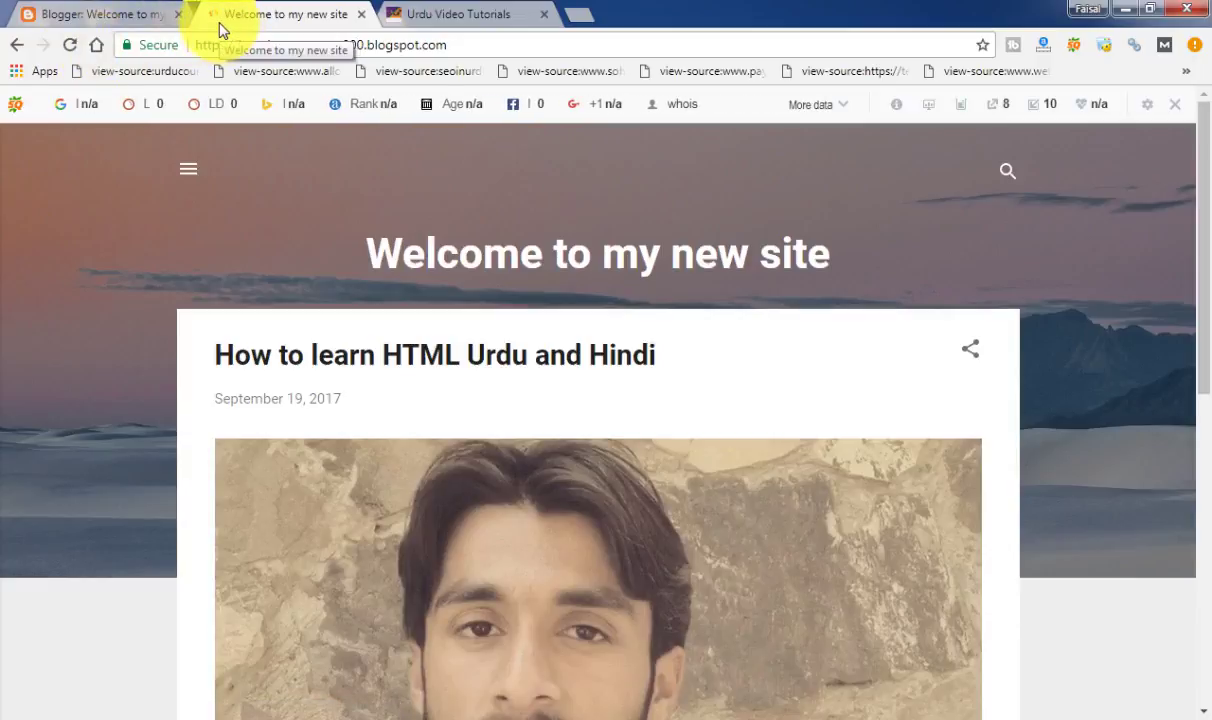
left_click(100, 12)
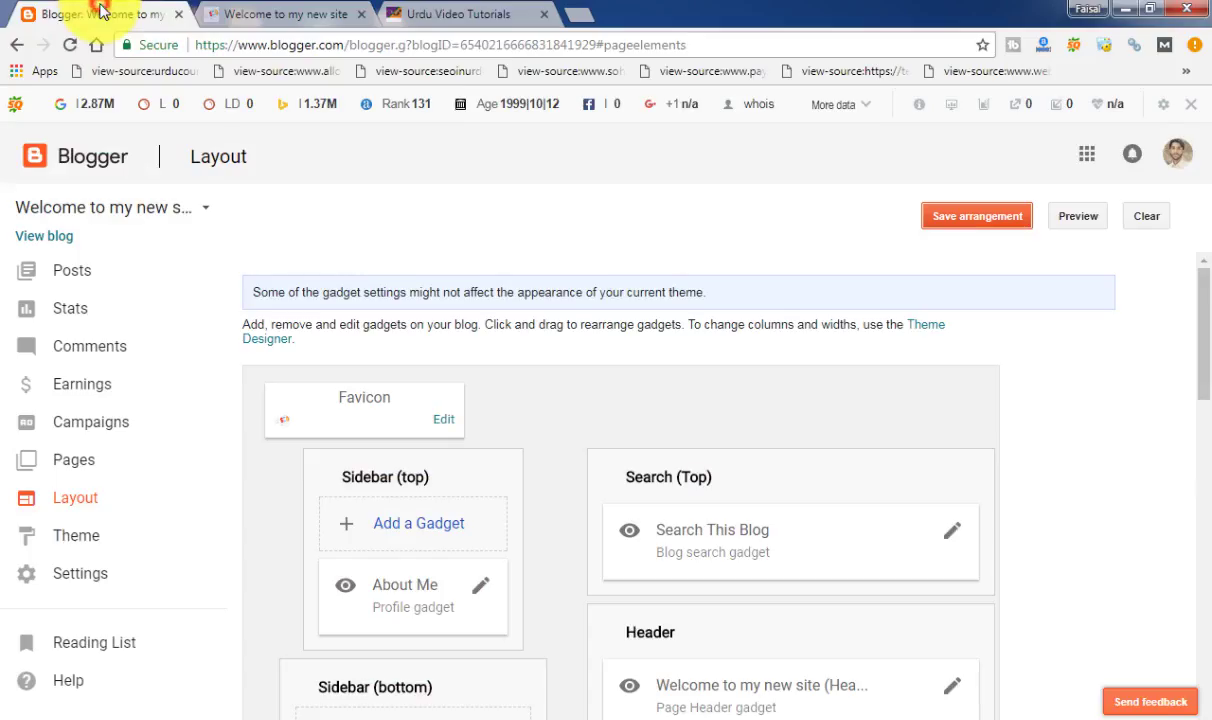
Retitle the blog search gadget in the Search (Top) section to "Search Here", and save the gadget and the layout arrangement
left_click_drag(1203, 300, 1207, 343)
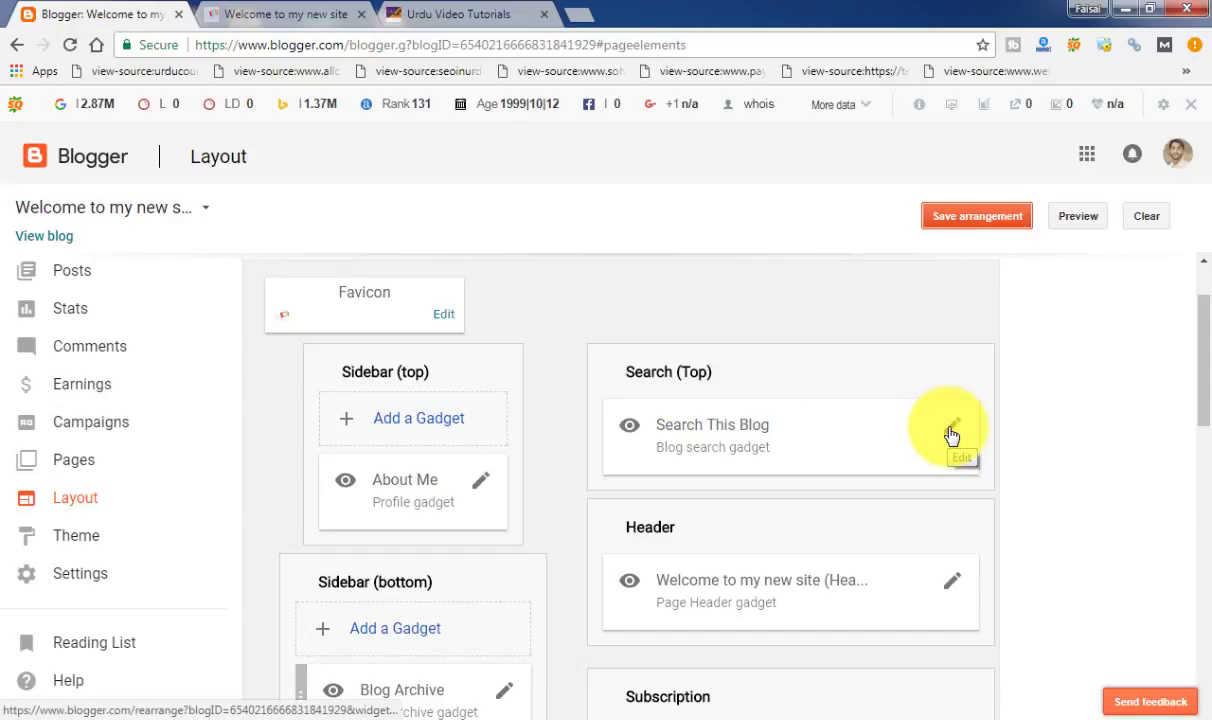
left_click(314, 12)
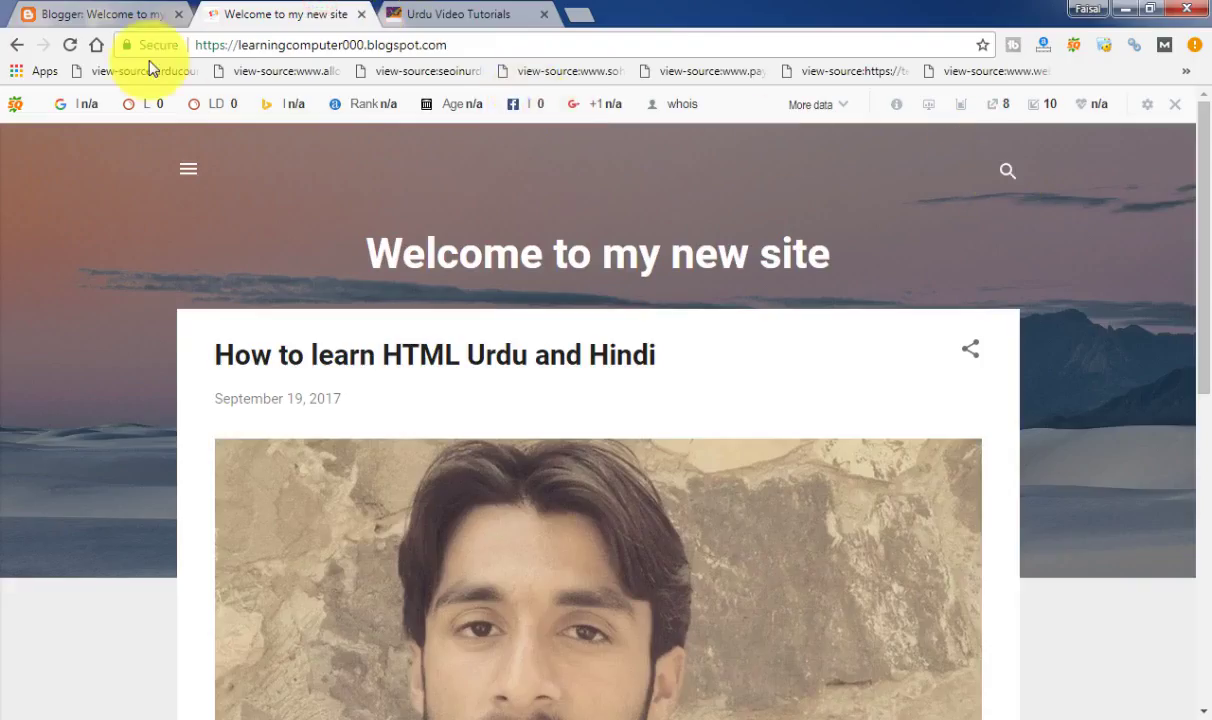
left_click(100, 14)
left_click(953, 428)
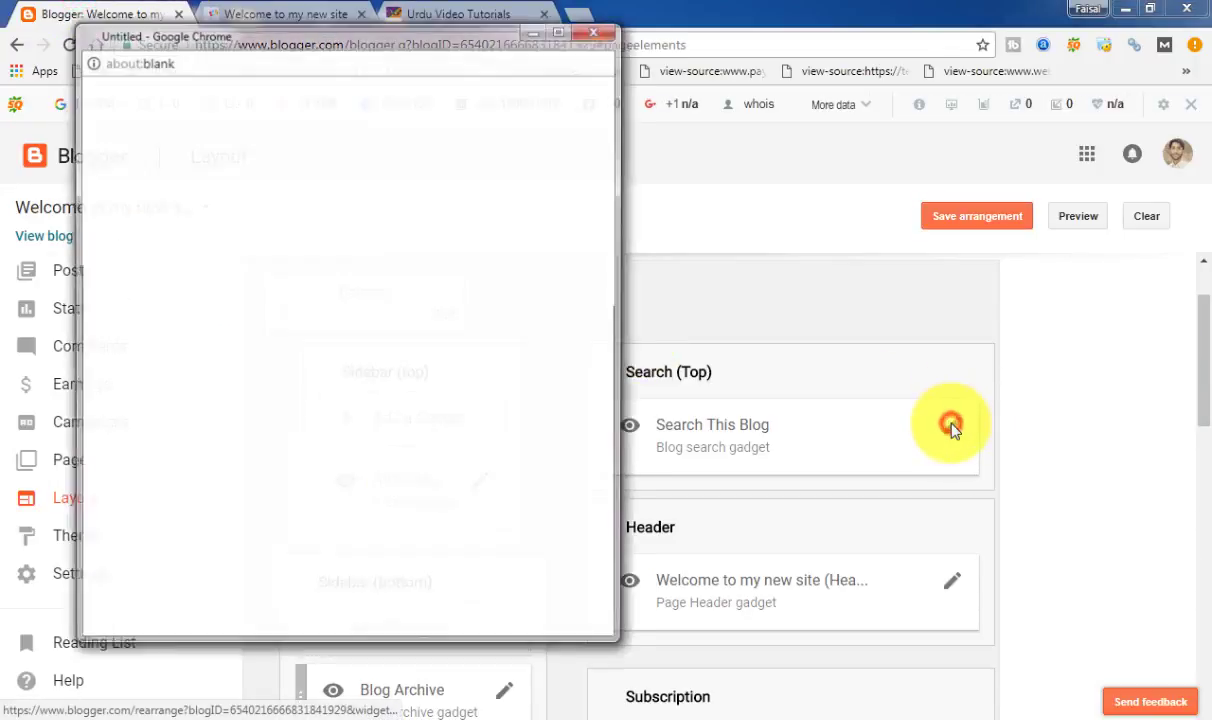
left_click(287, 233)
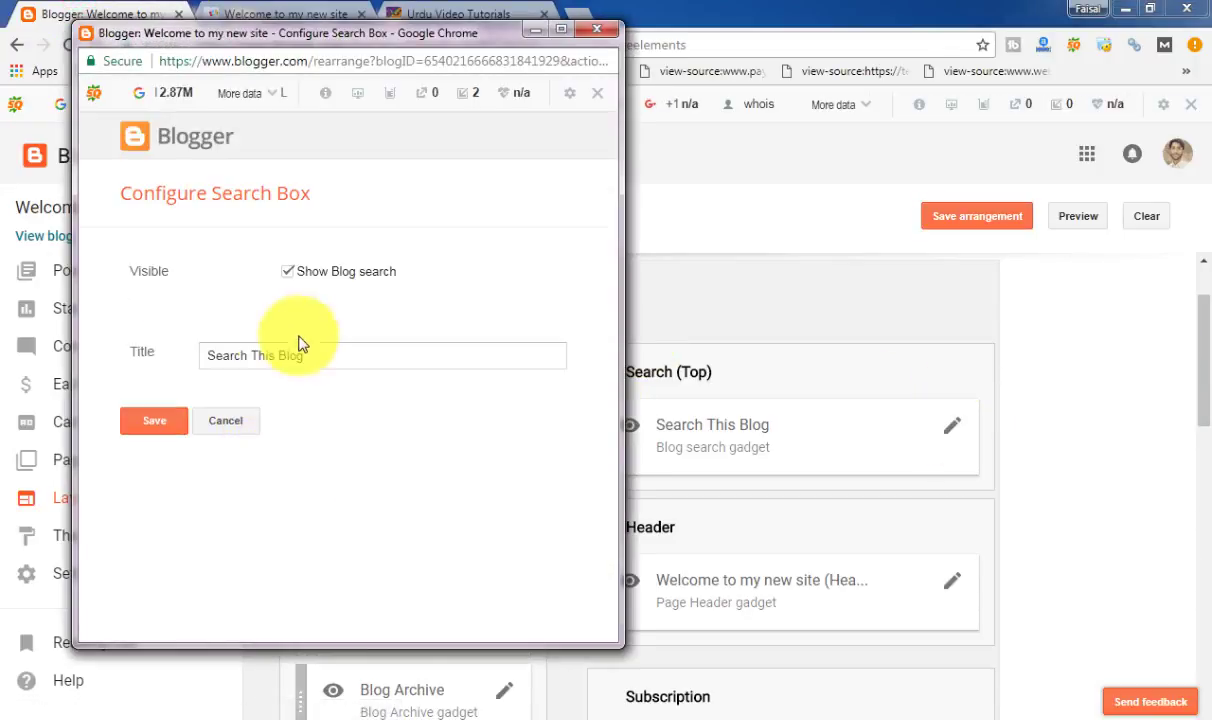
left_click(318, 358)
left_click_drag(309, 355, 203, 352)
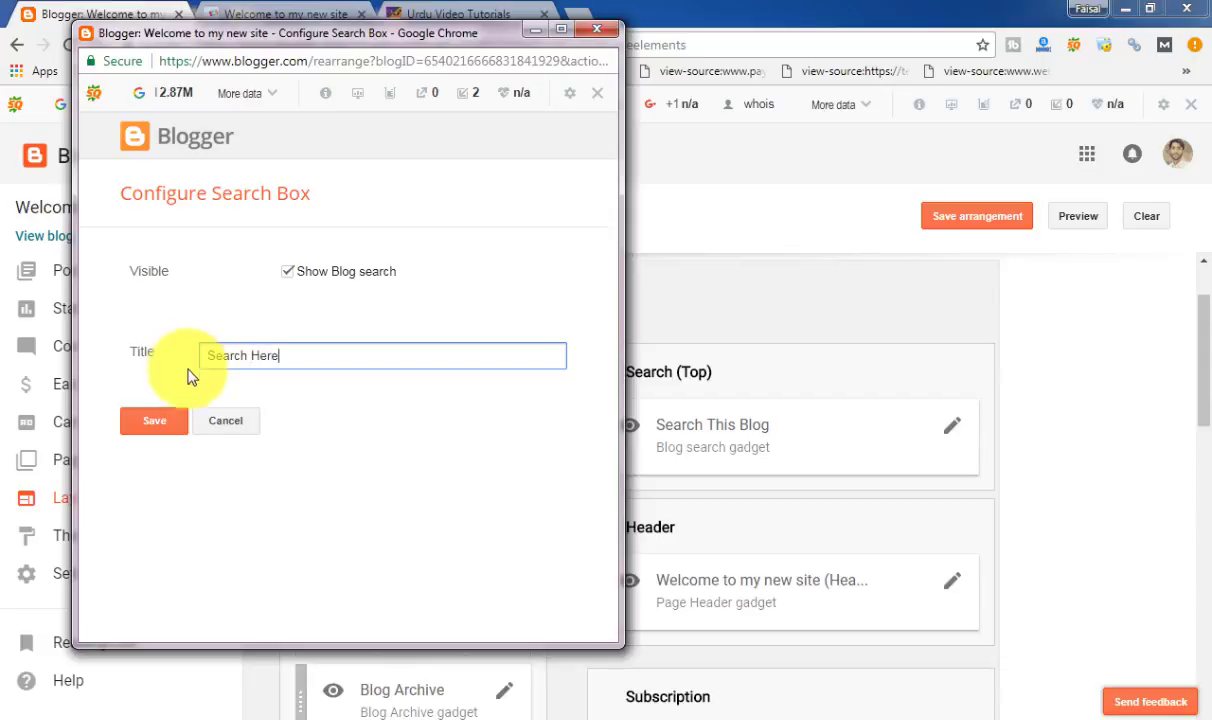
left_click(165, 421)
left_click(988, 218)
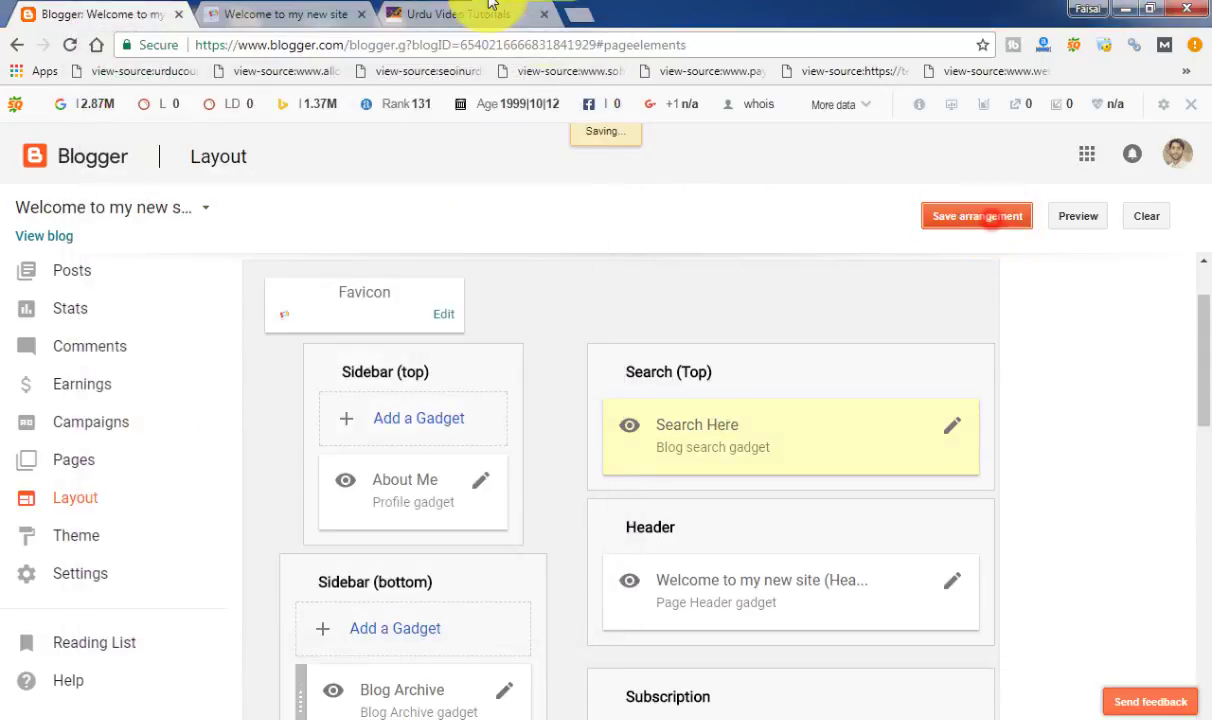
Reload the blog's home page and expand its search box to check the search text
left_click(315, 12)
key("F5")
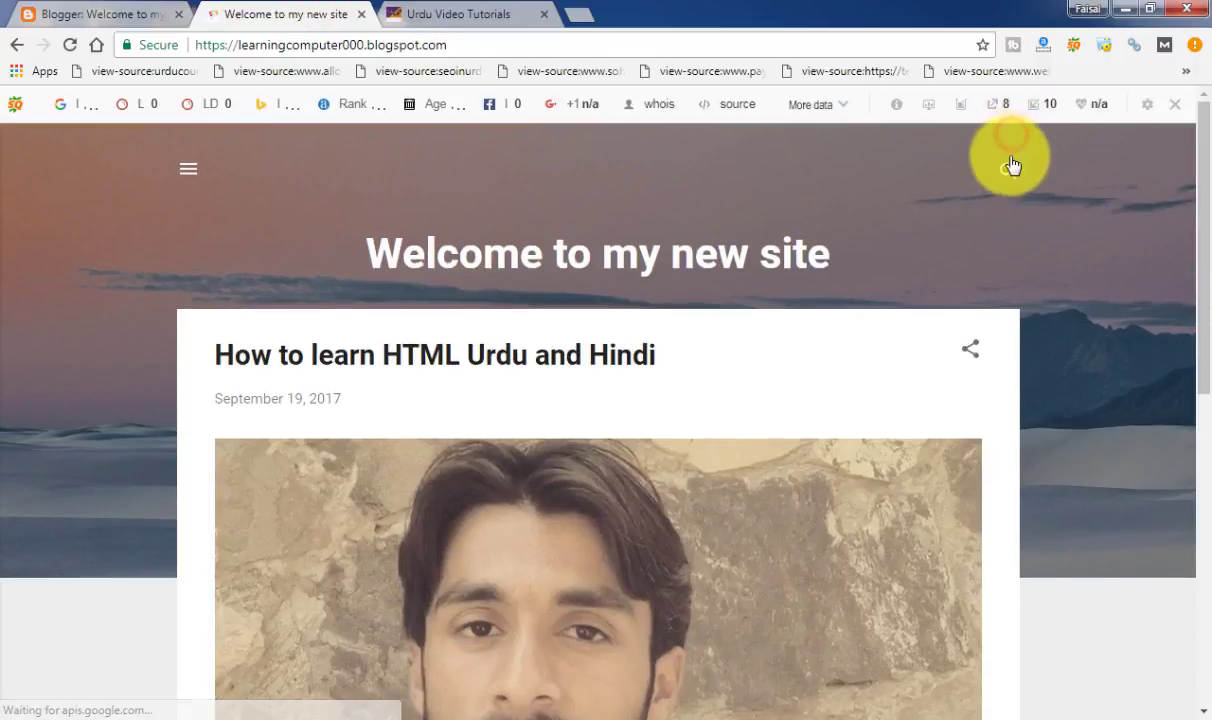
left_click(1010, 167)
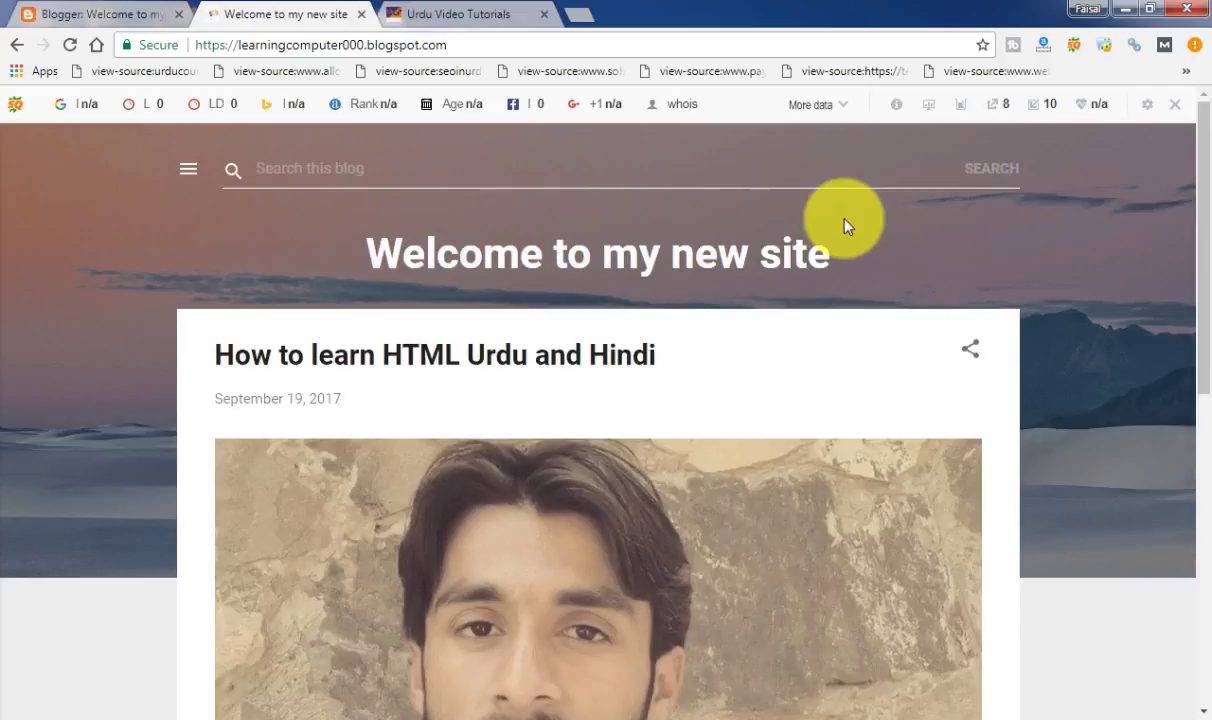
key("F5")
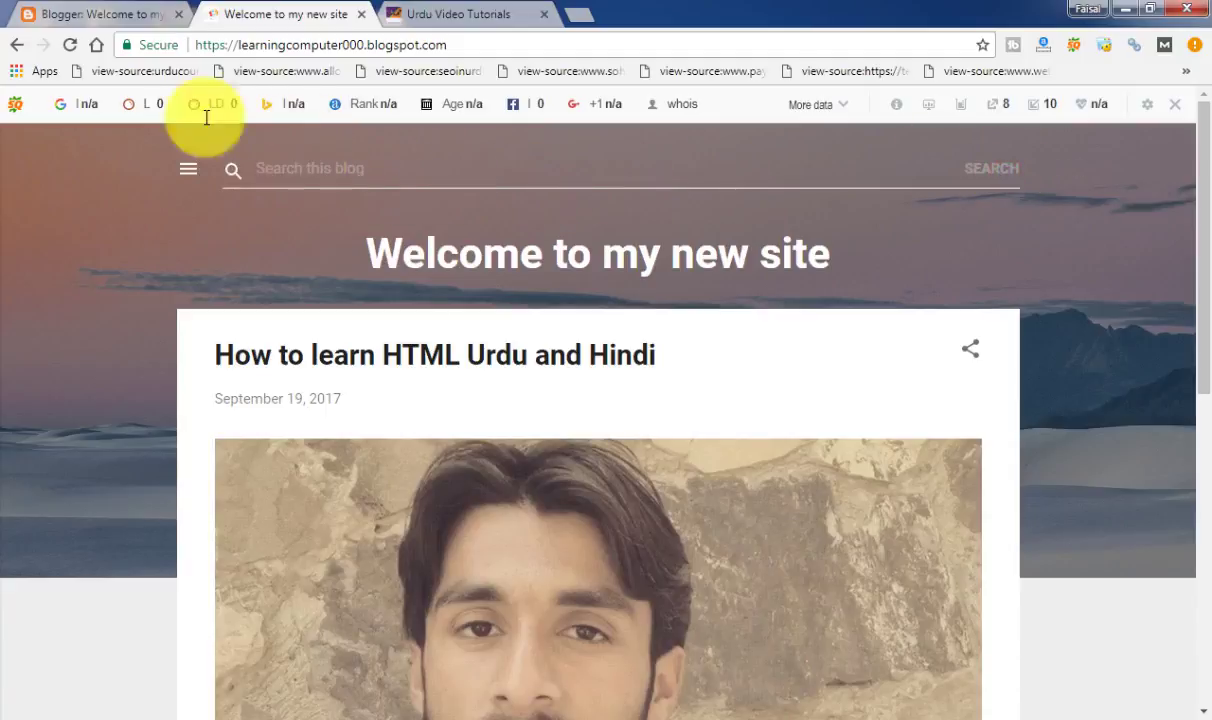
Reopen the blog search gadget's configuration, keep the title "Search Here", and save the gadget and the layout arrangement again
left_click(110, 14)
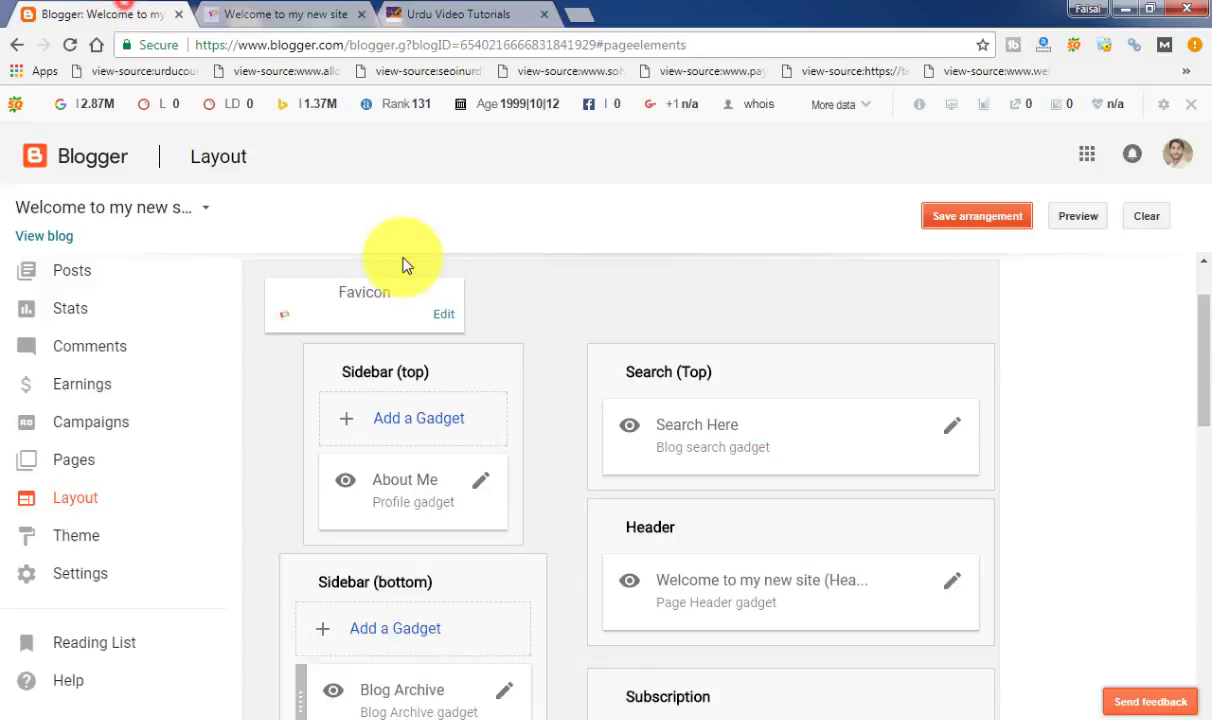
left_click(953, 430)
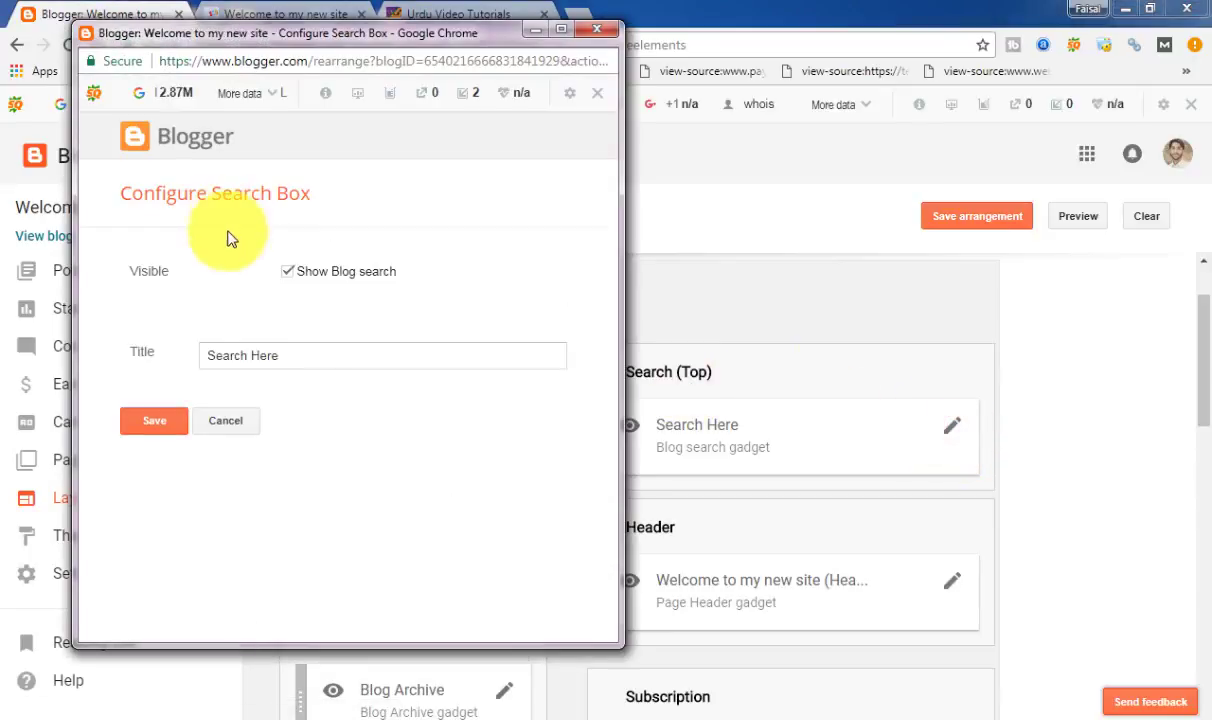
left_click_drag(290, 362, 180, 335)
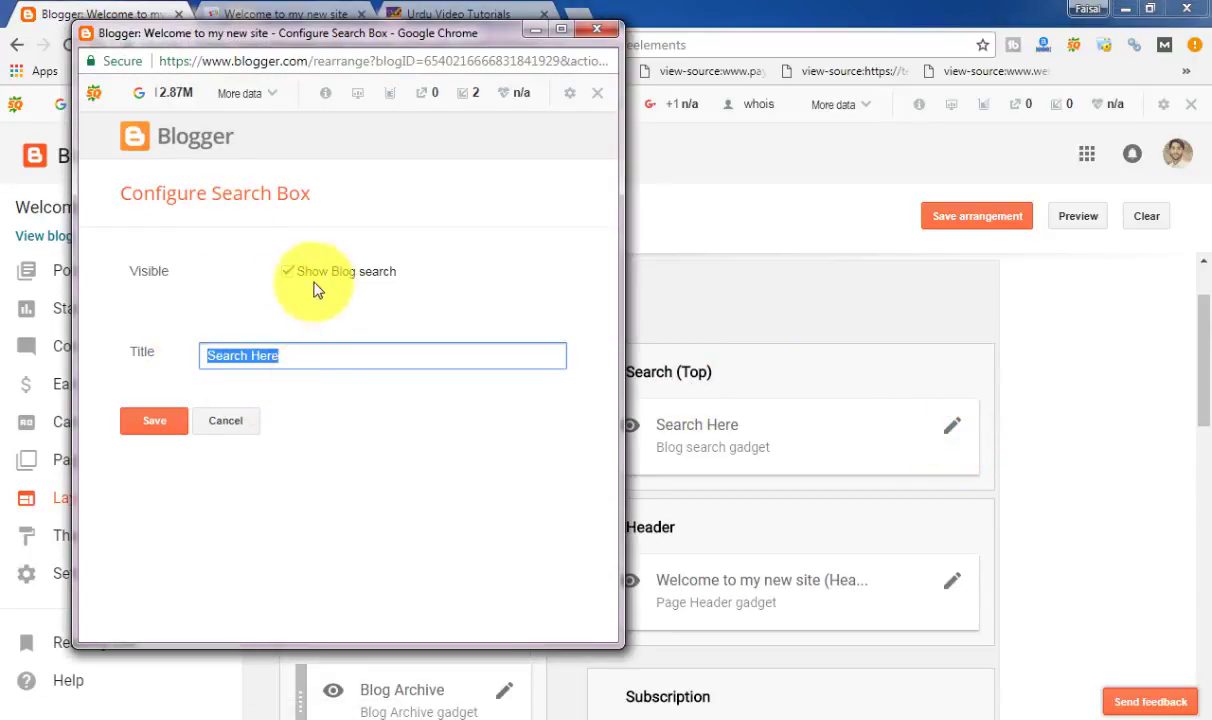
left_click(178, 422)
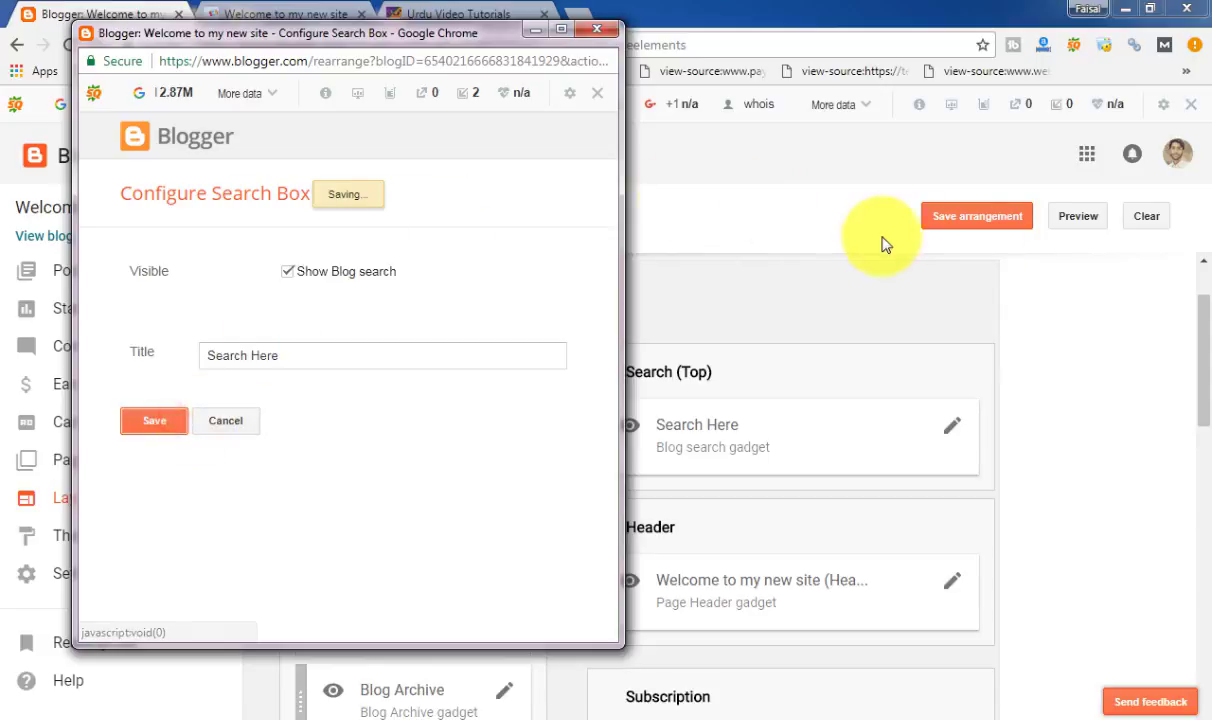
left_click(1000, 229)
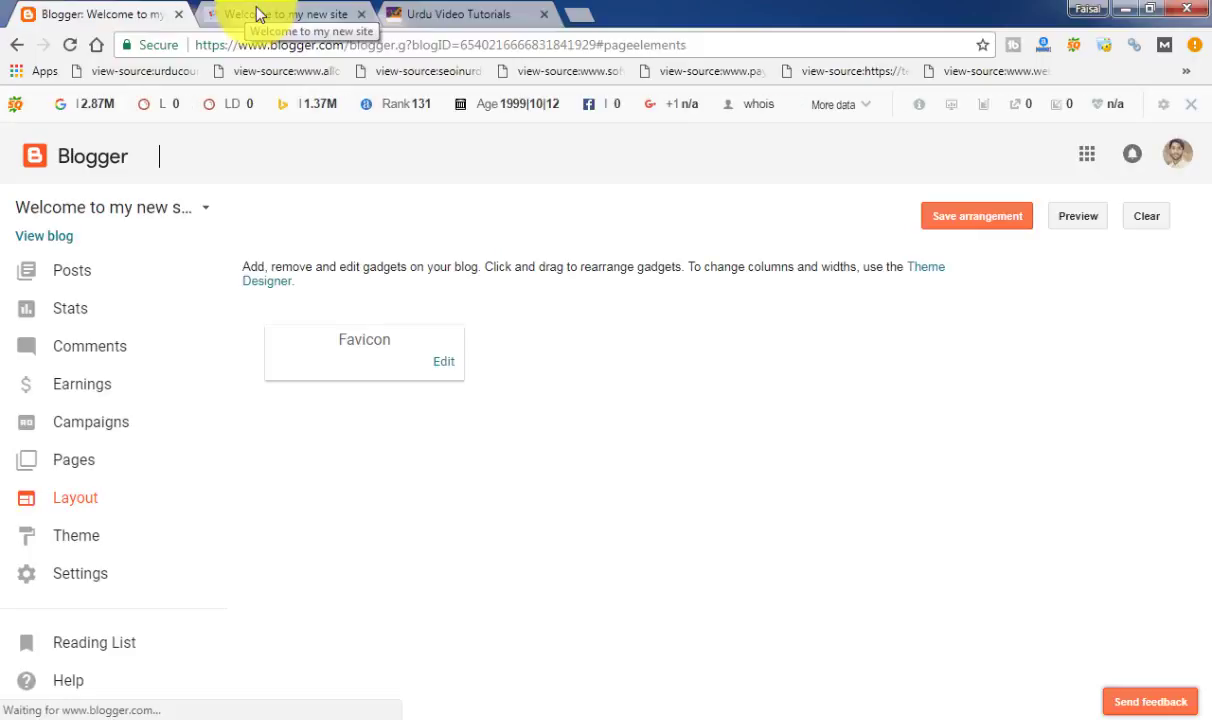
Reload the blog's home page to check its search box text, and return to the Blogger Layout page
left_click(258, 14)
key("F5")
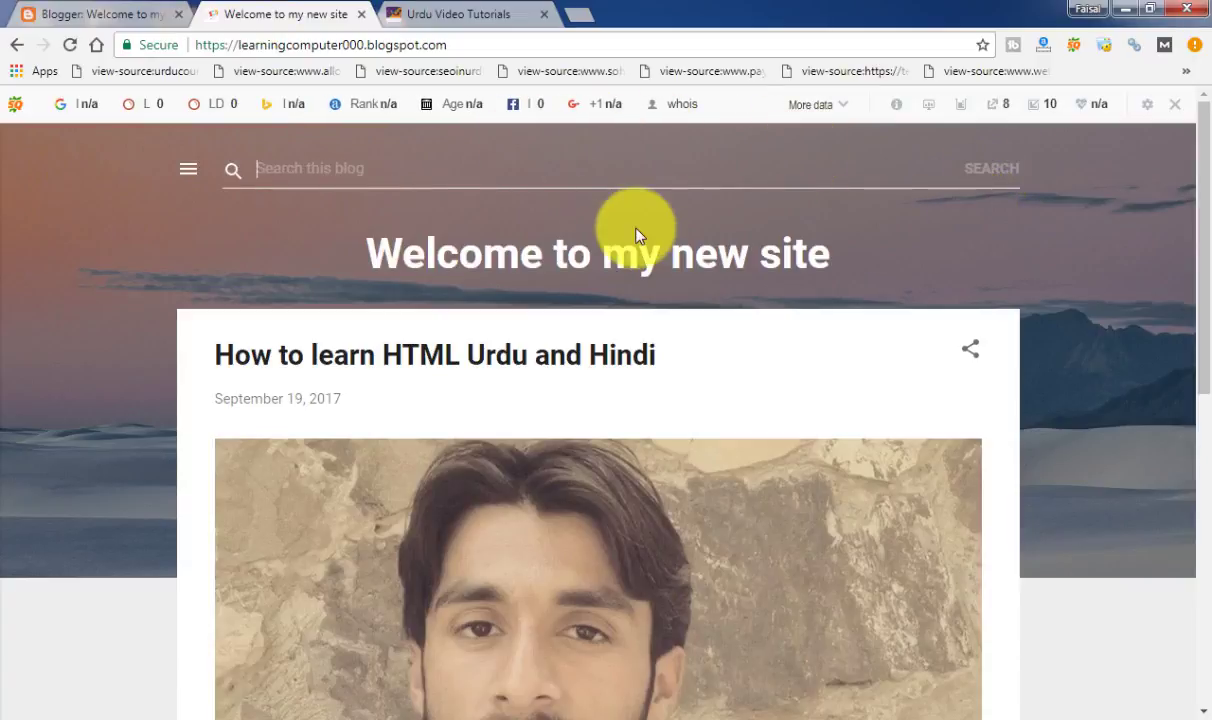
left_click(100, 10)
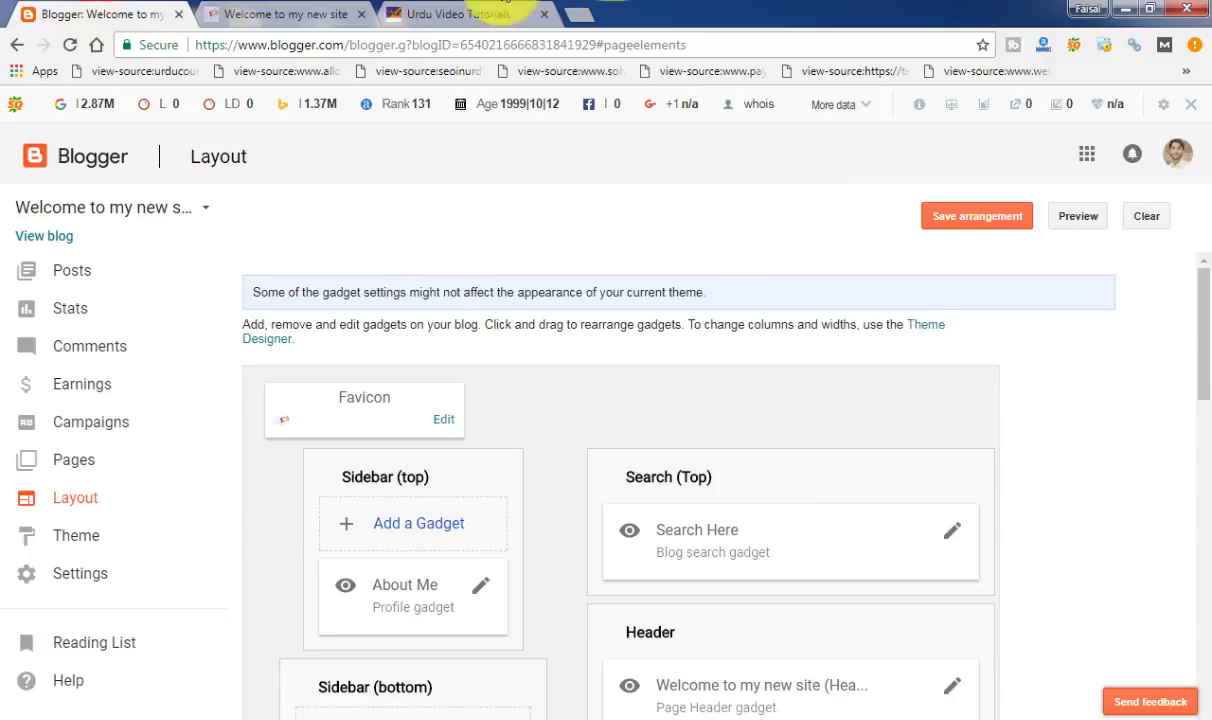
left_click(289, 12)
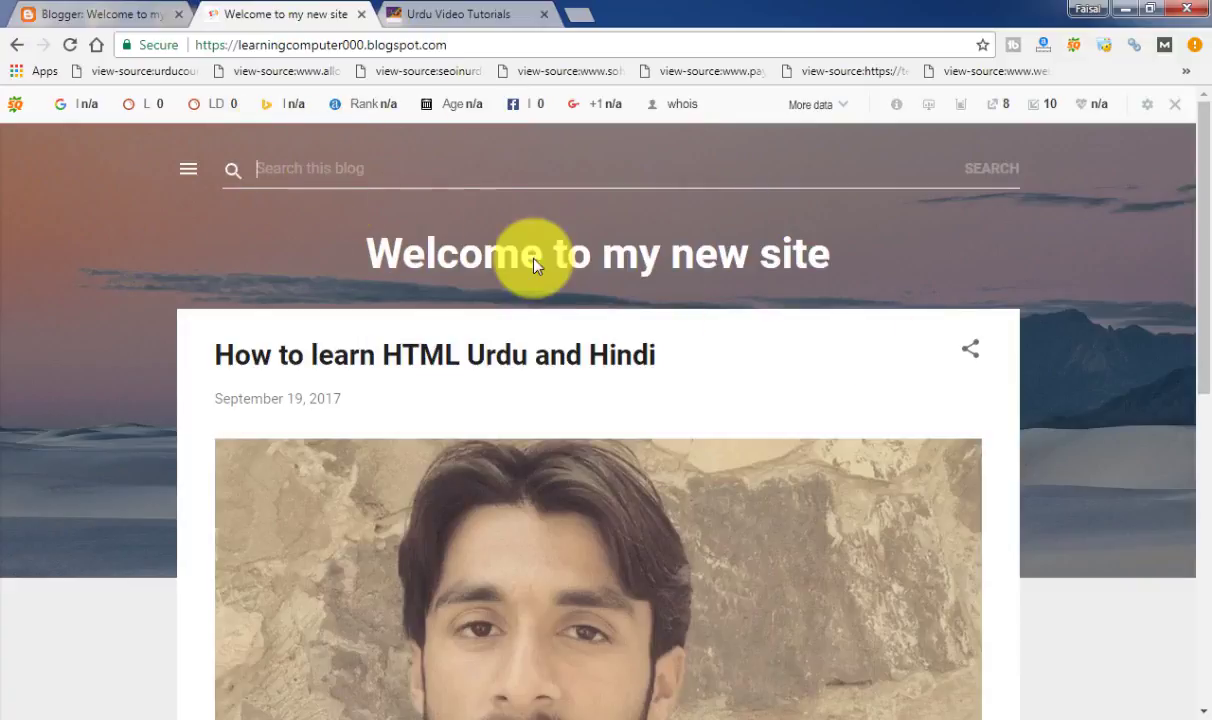
left_click(148, 20)
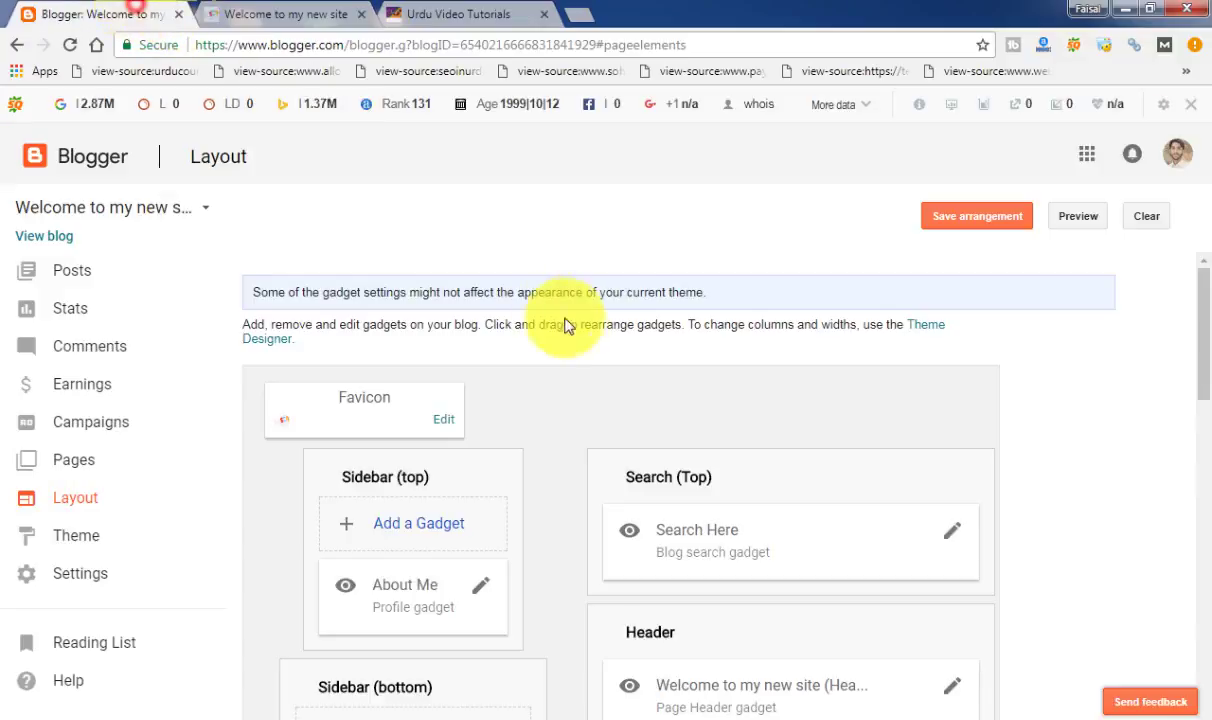
Turn off Show Blog search for the Search (Top) gadget, and save the gadget and the layout arrangement
left_click(951, 530)
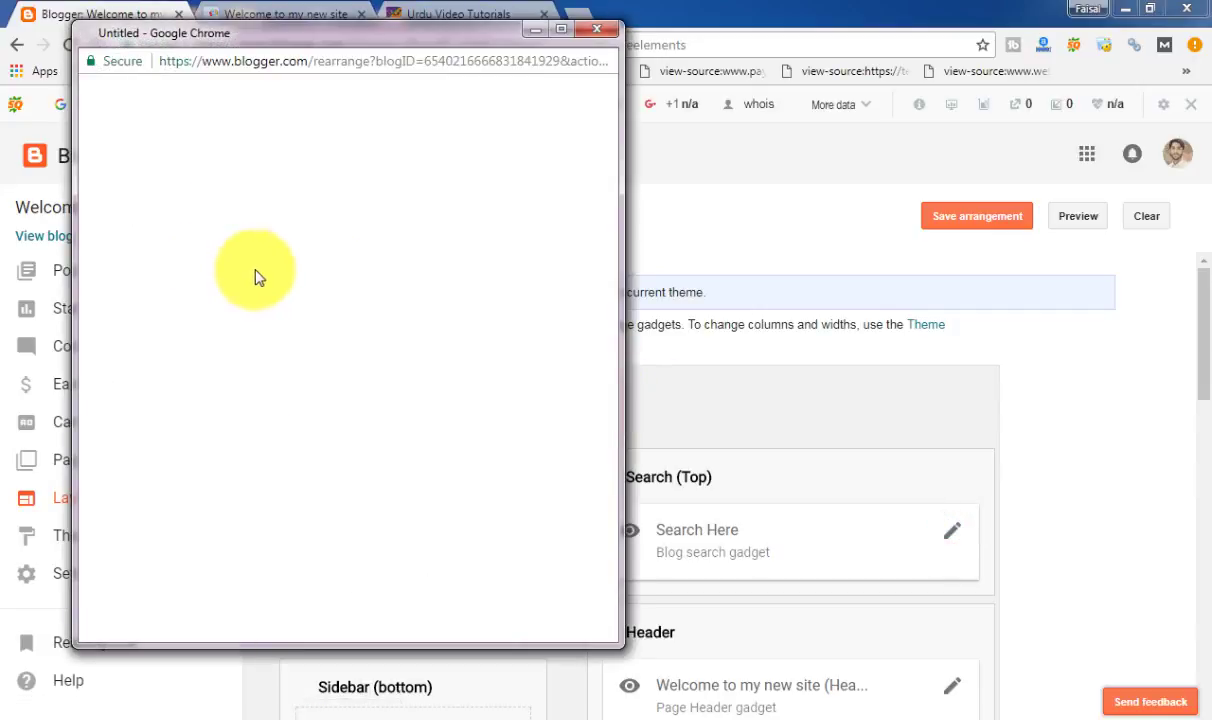
left_click(288, 271)
left_click(154, 422)
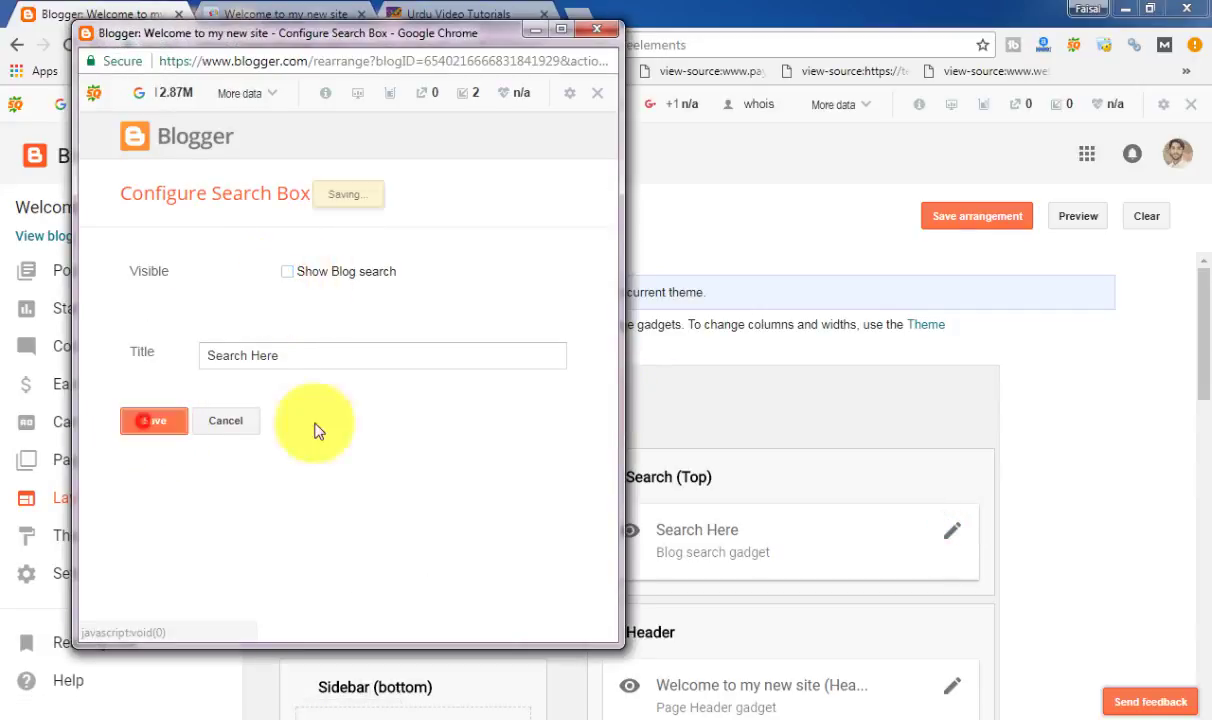
left_click(970, 216)
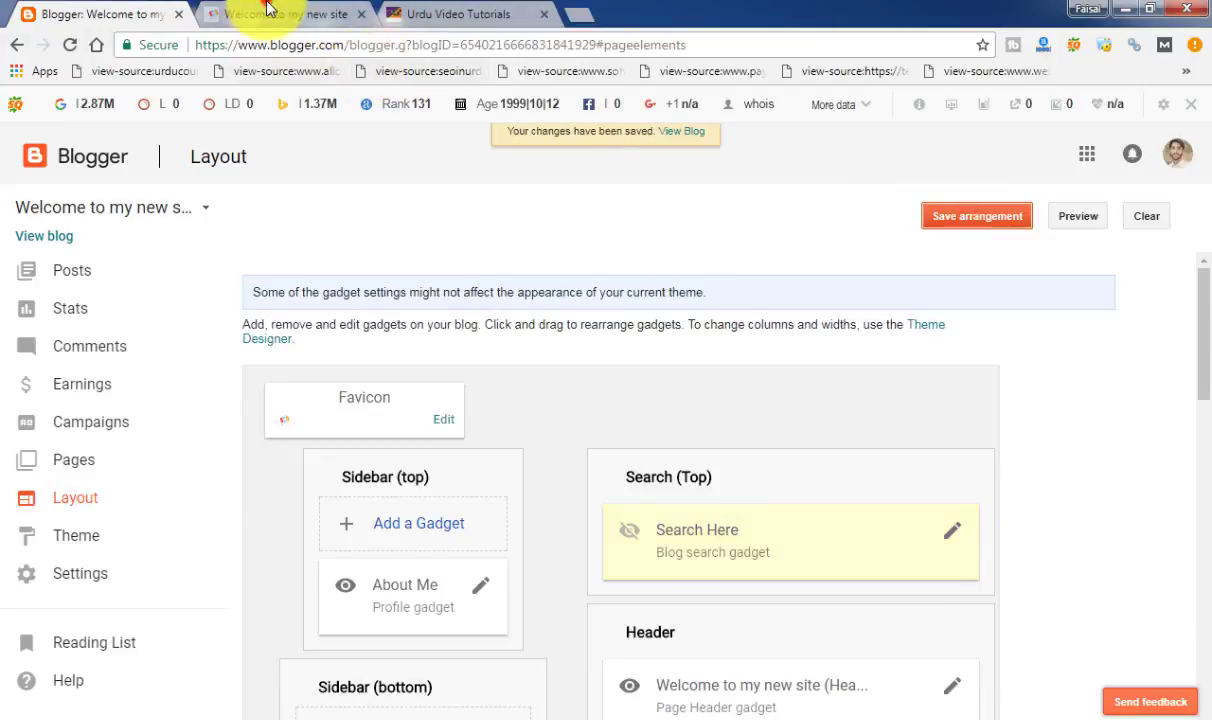
Reload the blog's home page to check the search area and header title, and return to the Header section of the layout
left_click(250, 14)
left_click(70, 47)
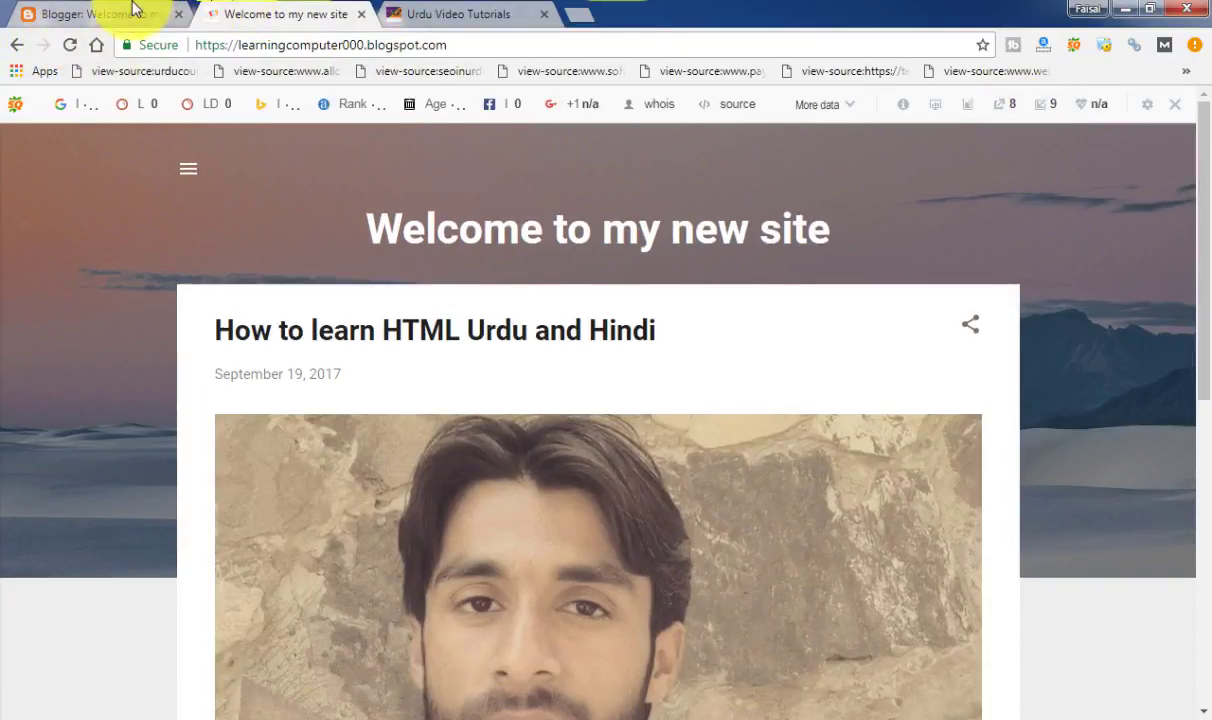
left_click(120, 14)
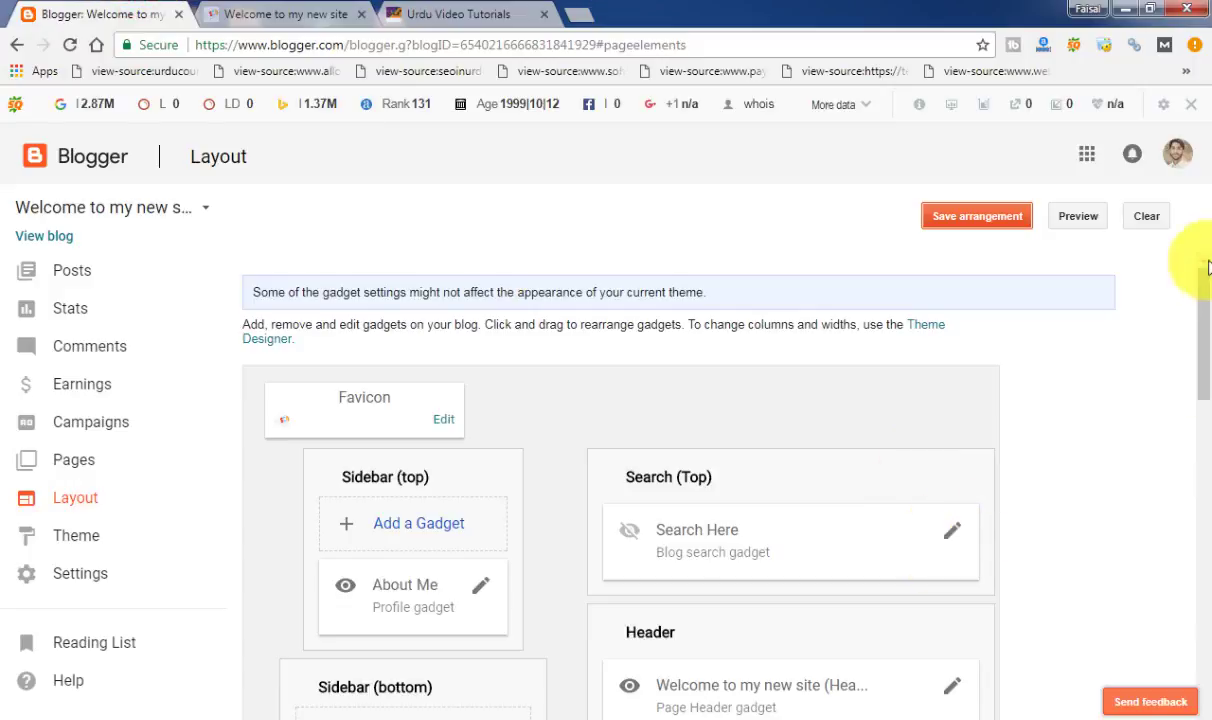
left_click_drag(1205, 302, 1206, 379)
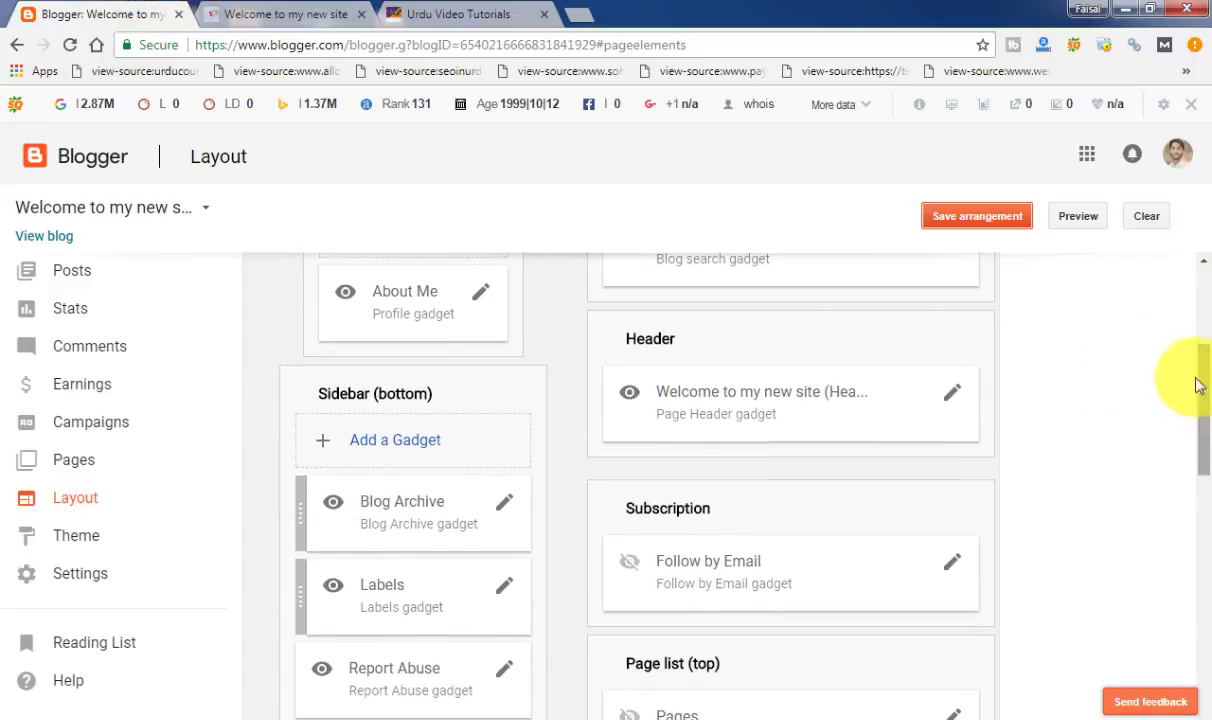
left_click(290, 14)
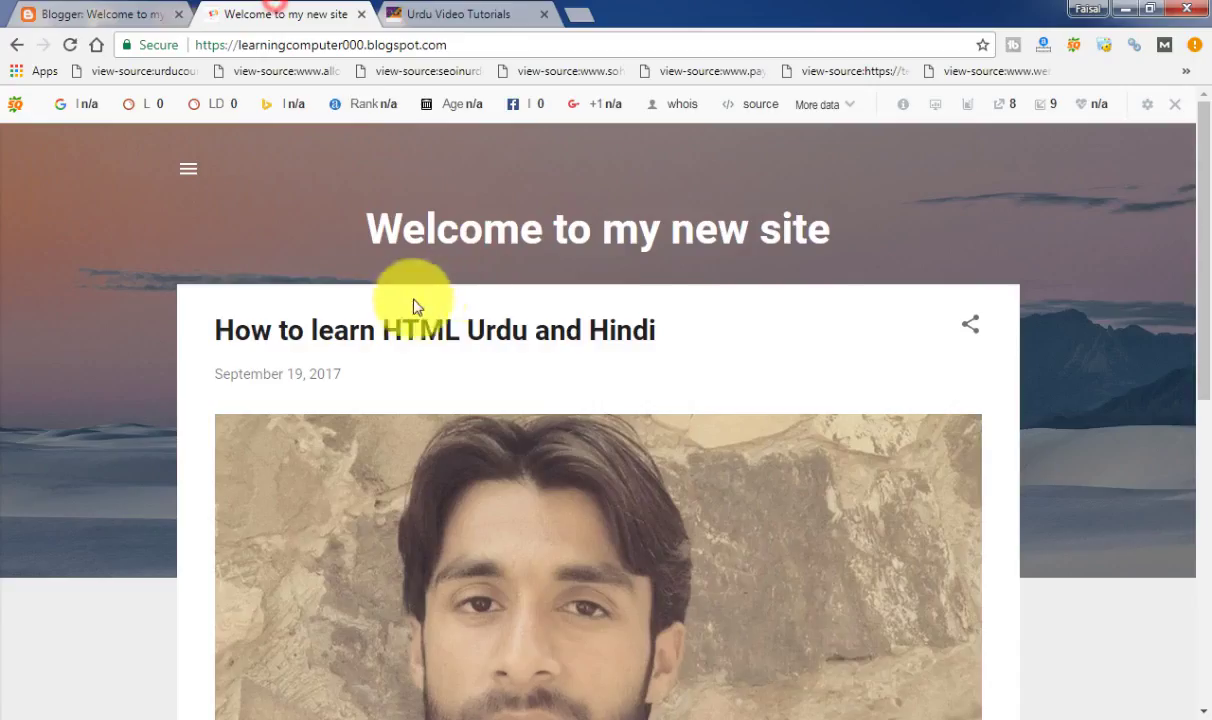
left_click(95, 14)
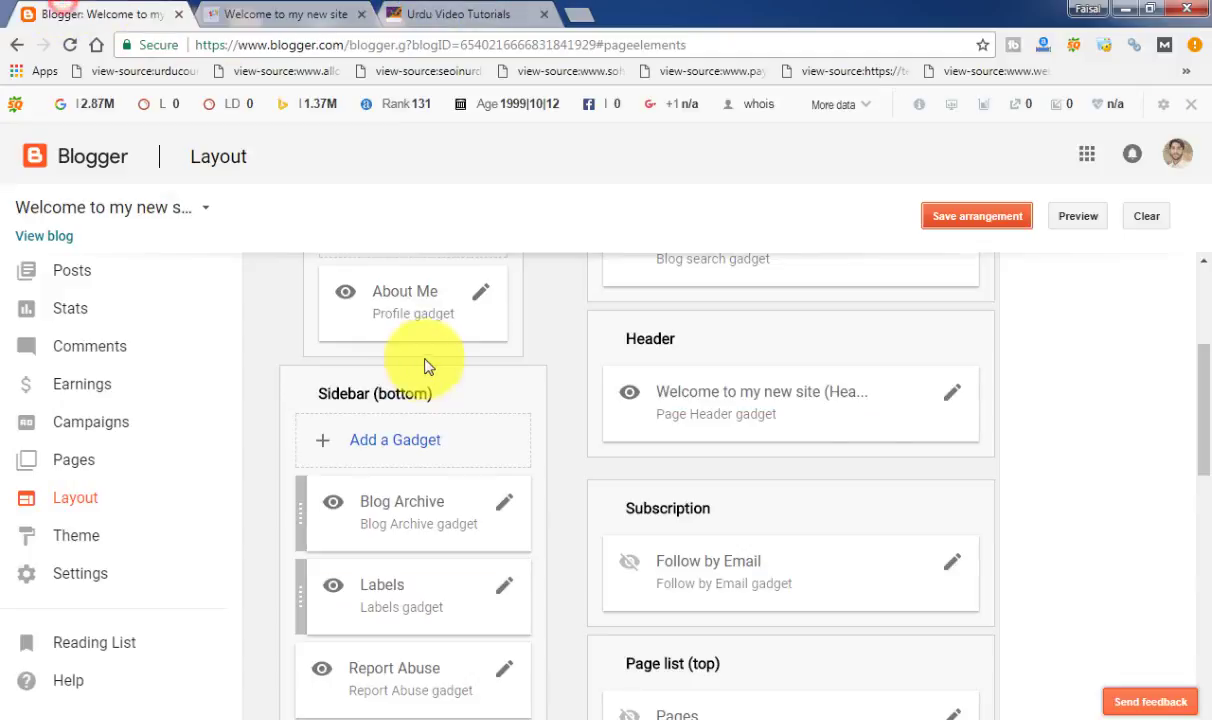
Open the Page Header gadget's configuration and change the blog title to "Learning Computers courses"
left_click(951, 398)
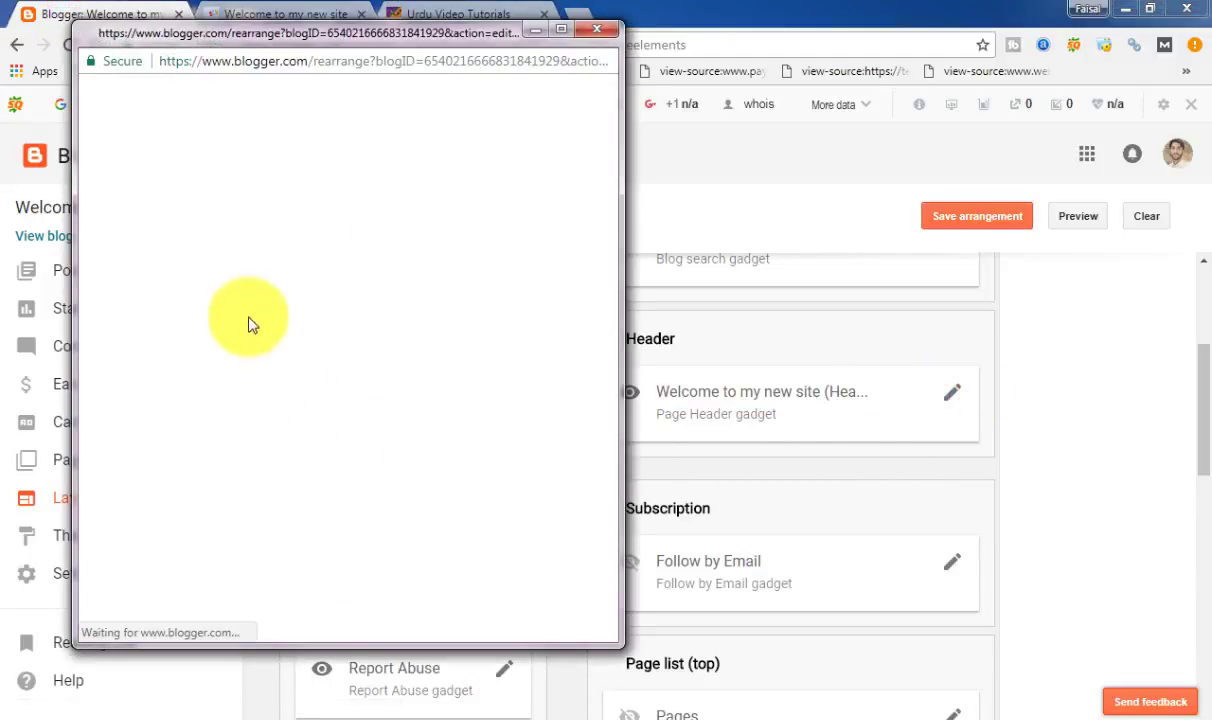
triple_click(430, 337)
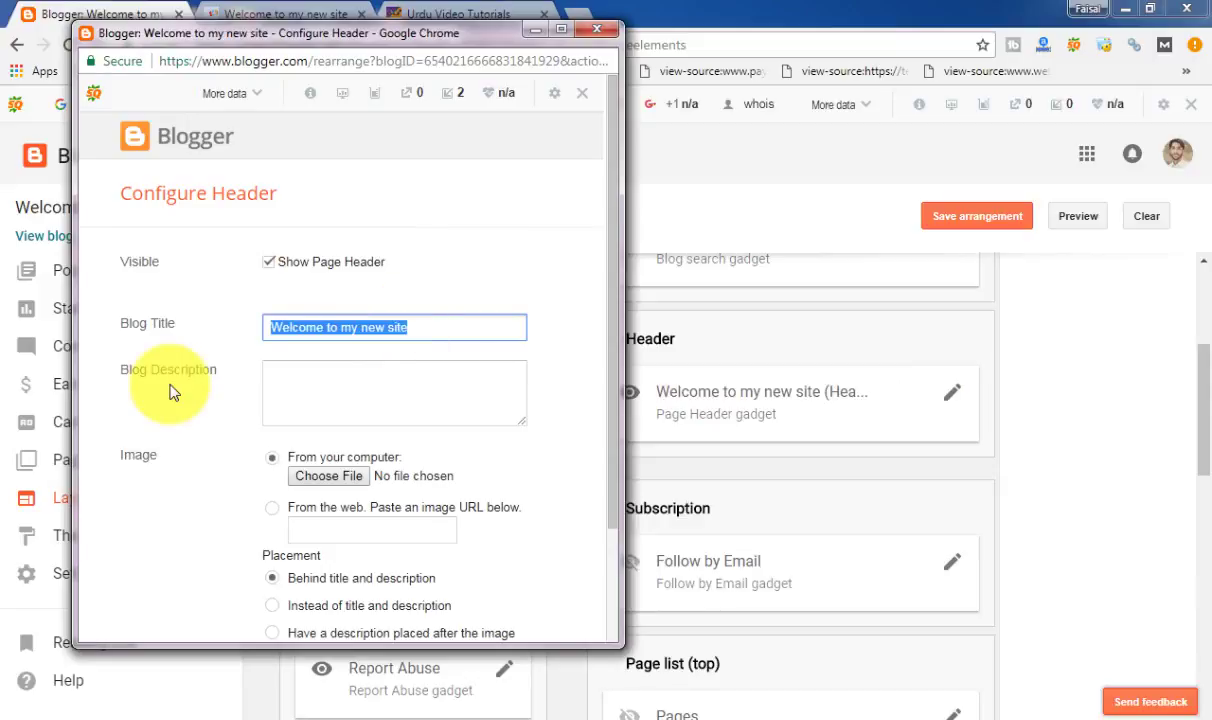
type("H")
key("BackSpace")
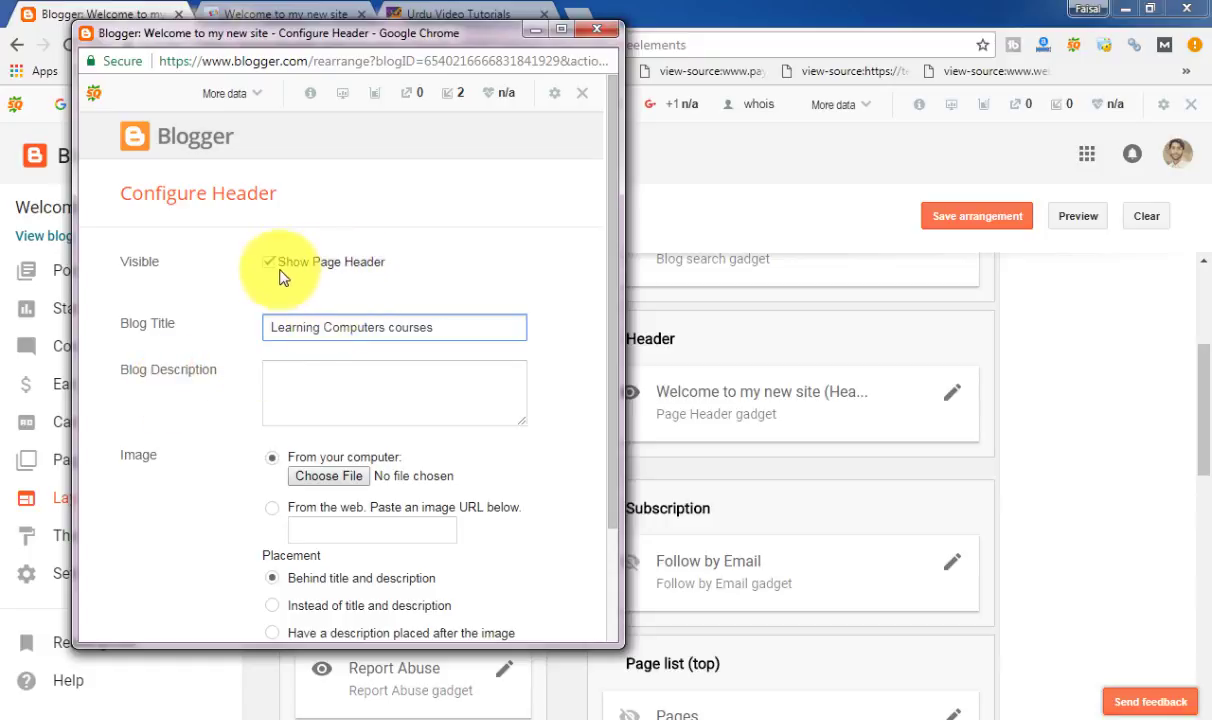
Start choosing a header image from the computer and select the portrait photo in the HTML Test folder
scroll(593, 296, "down", 3)
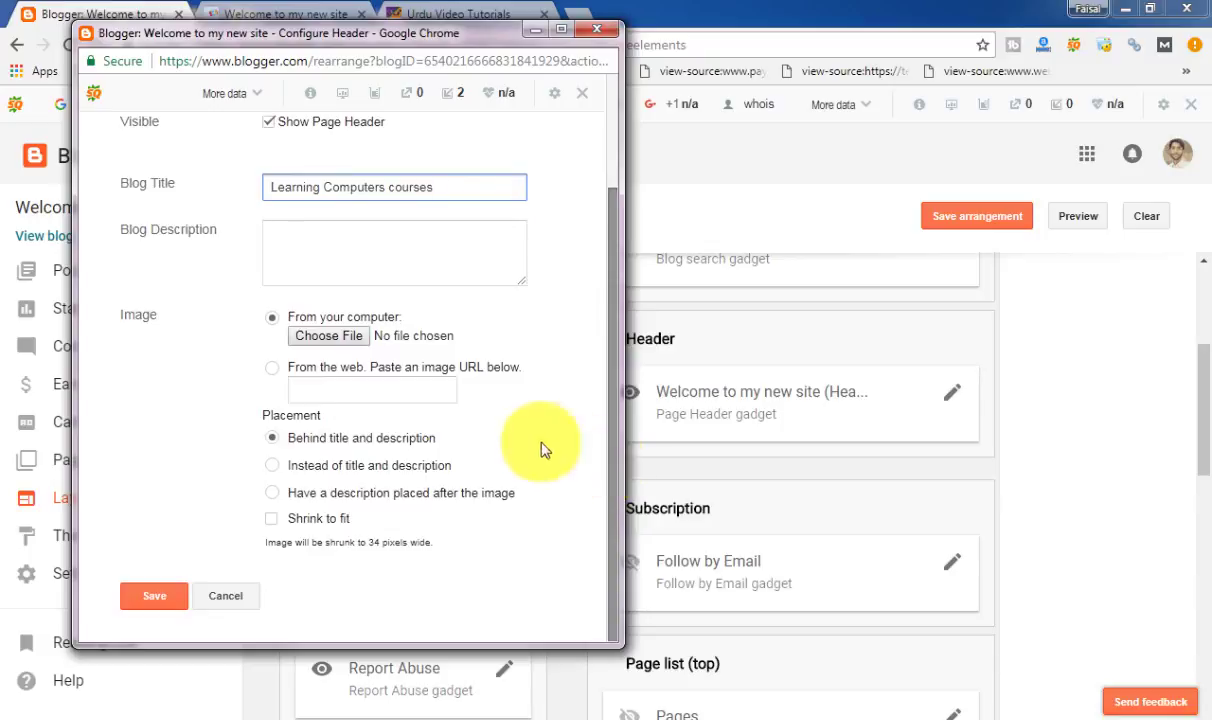
left_click(325, 336)
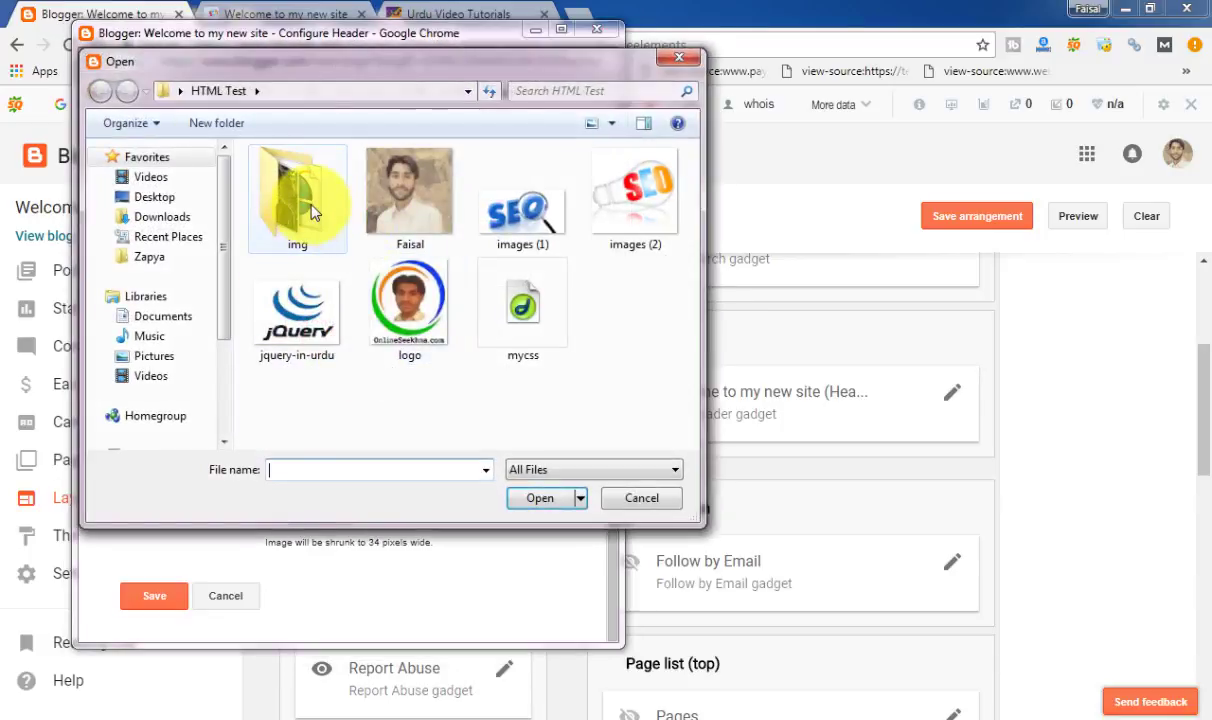
left_click(385, 238)
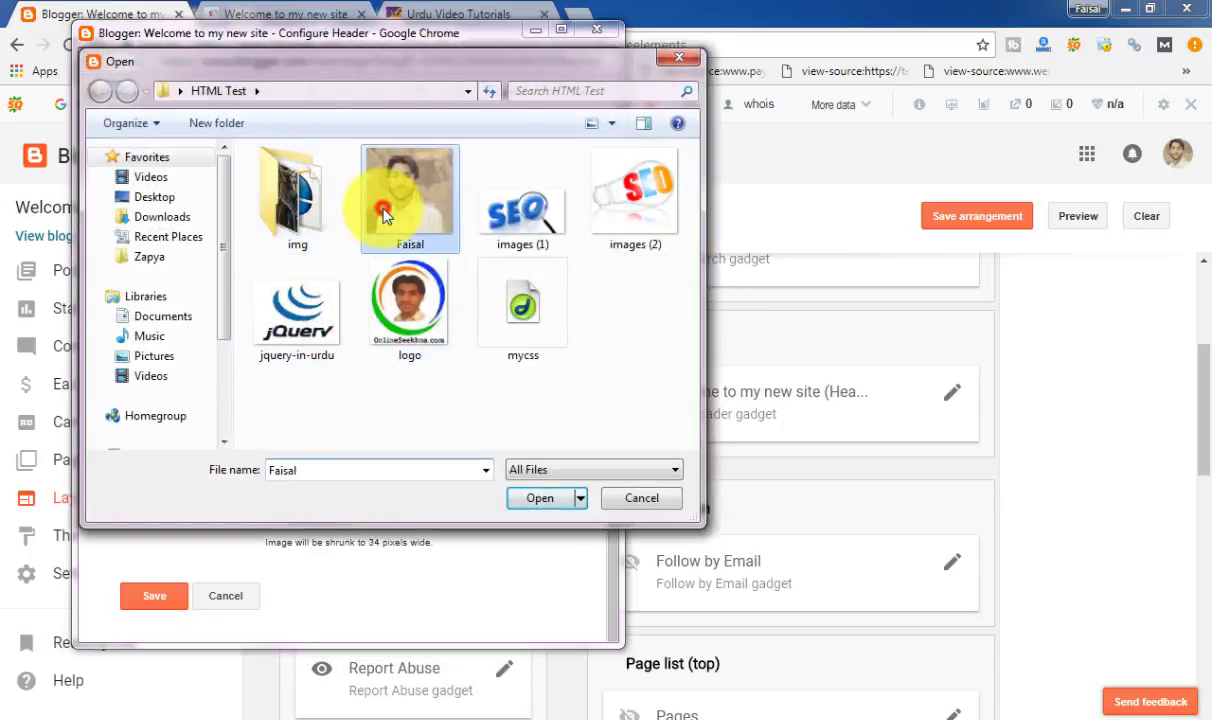
Browse the img and img1 folders and the Desktop contents for a header image
double_click(310, 218)
double_click(320, 222)
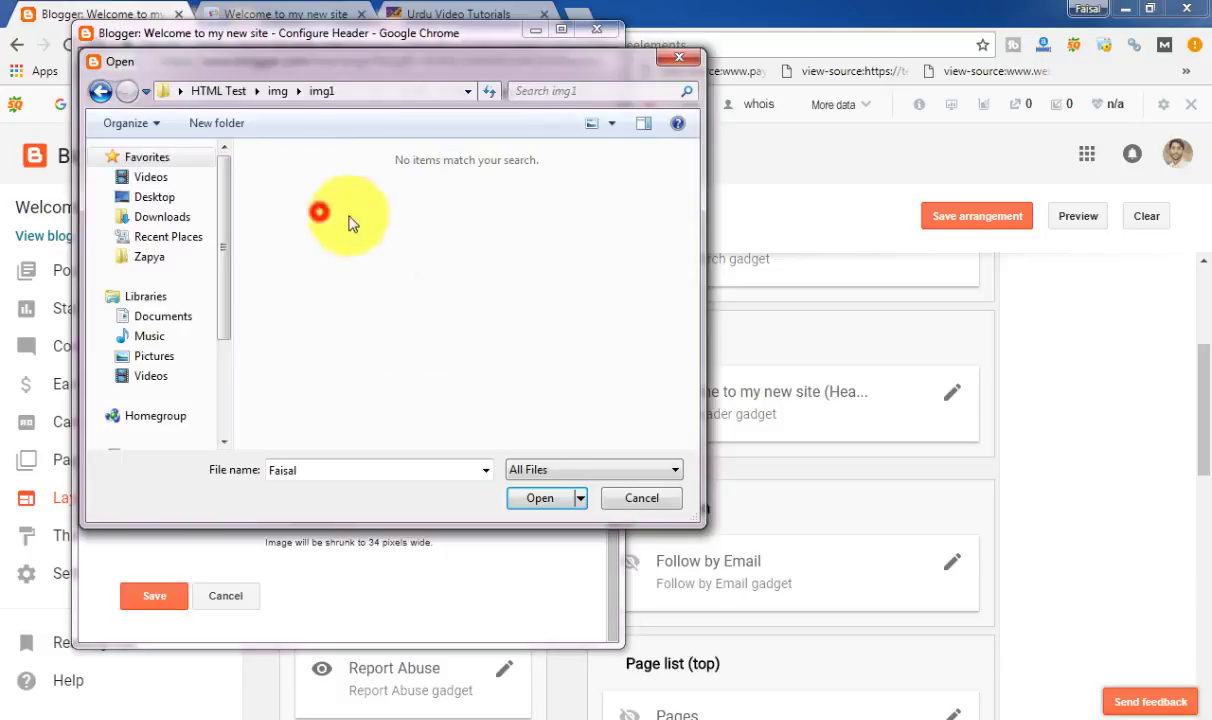
key("BackSpace")
key("BackSpace")
key("BackSpace")
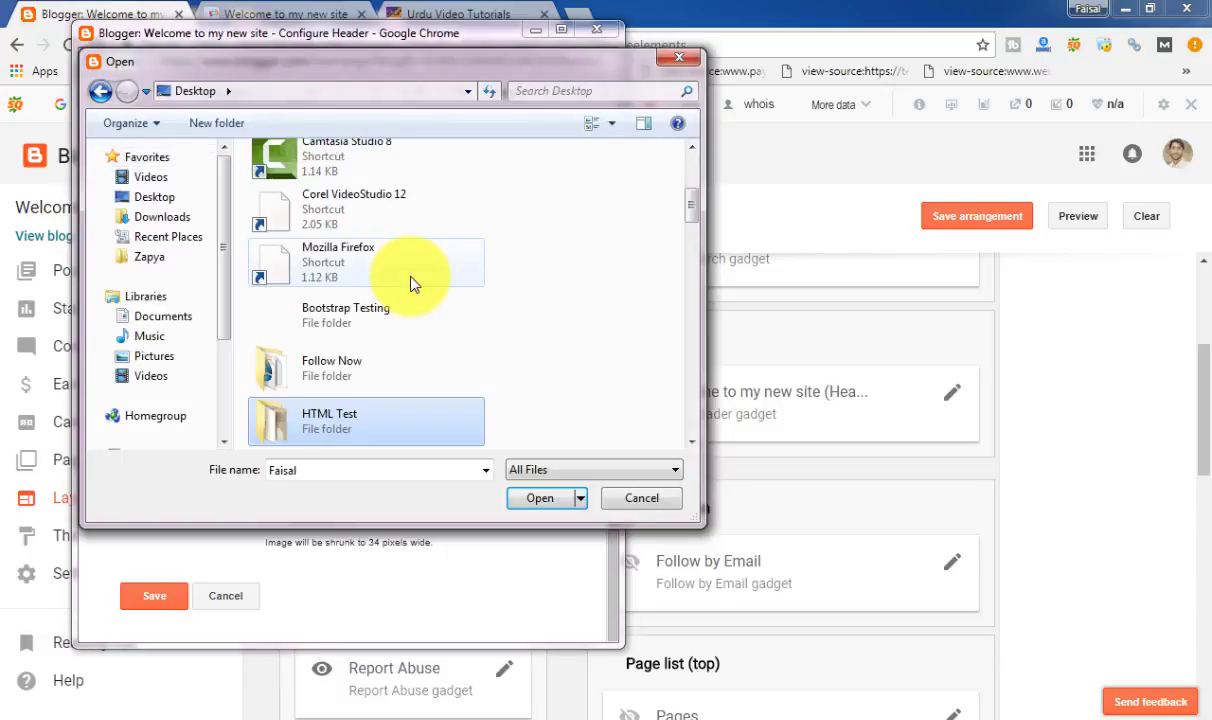
key("Up")
key("Down")
key("Down")
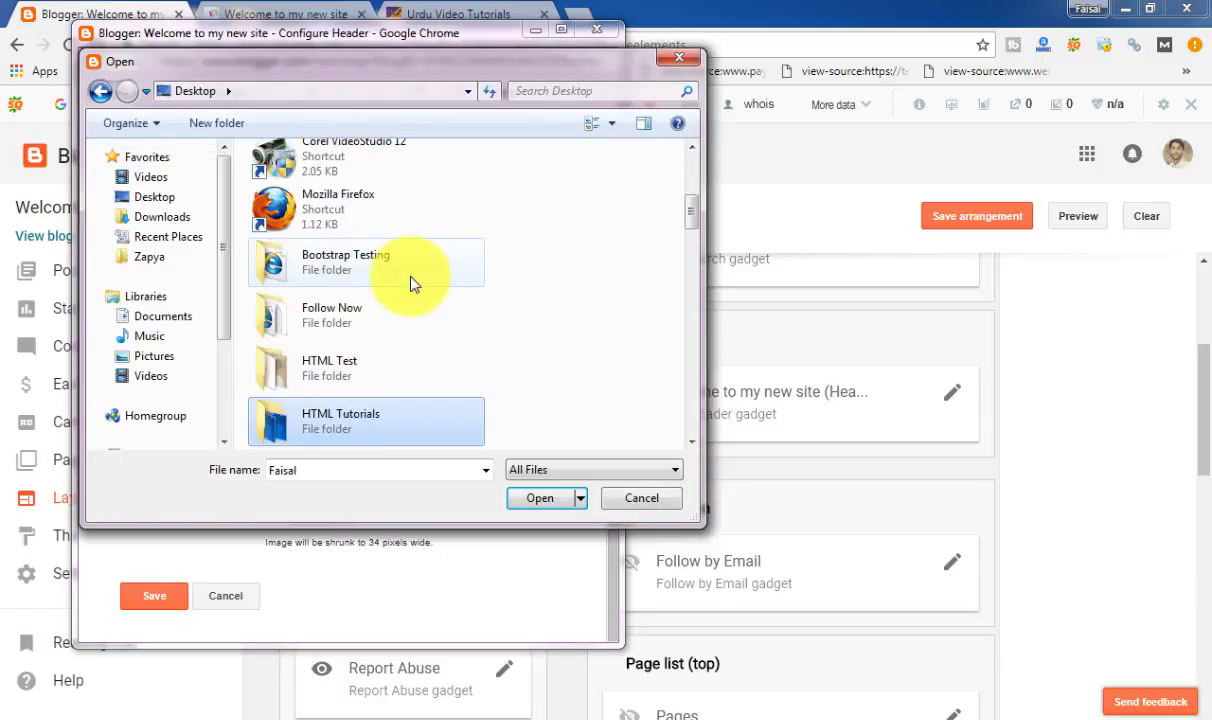
key("Down")
key("Down")
key("Up")
key("Down")
key("Down")
key("Down")
key("Up")
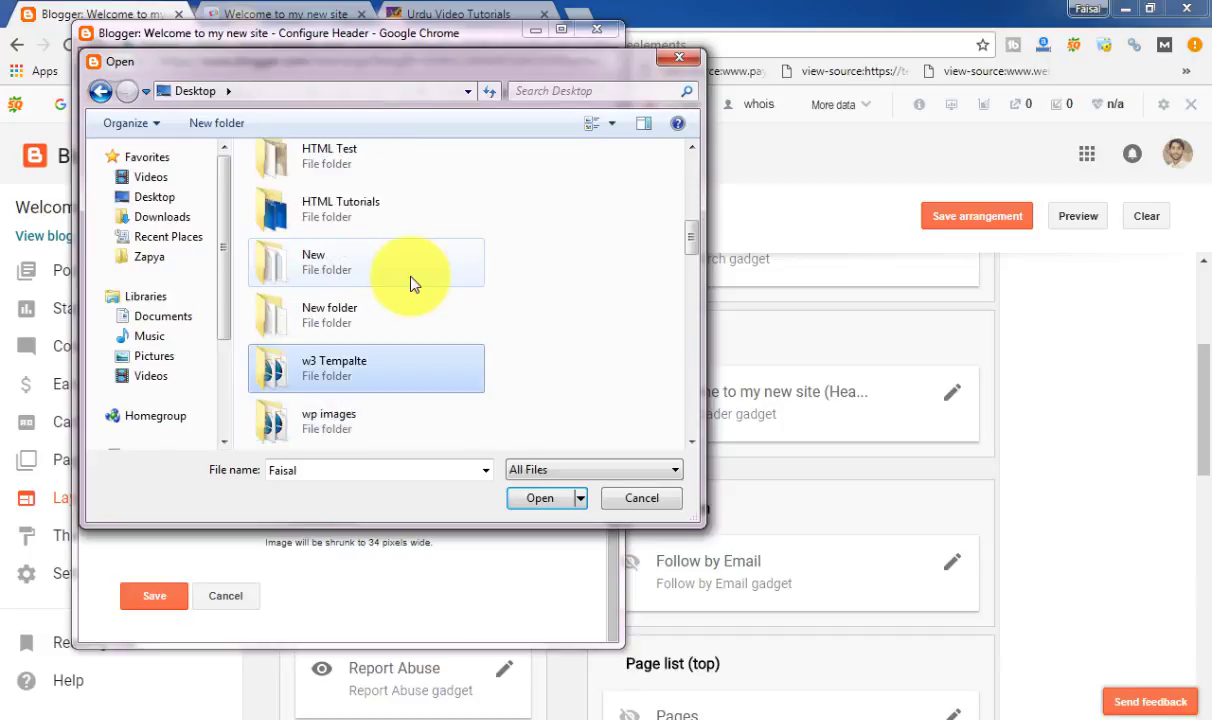
key("Down")
key("Down")
key("Down")
key("Down")
key("Down")
key("Down")
key("Down")
key("Down")
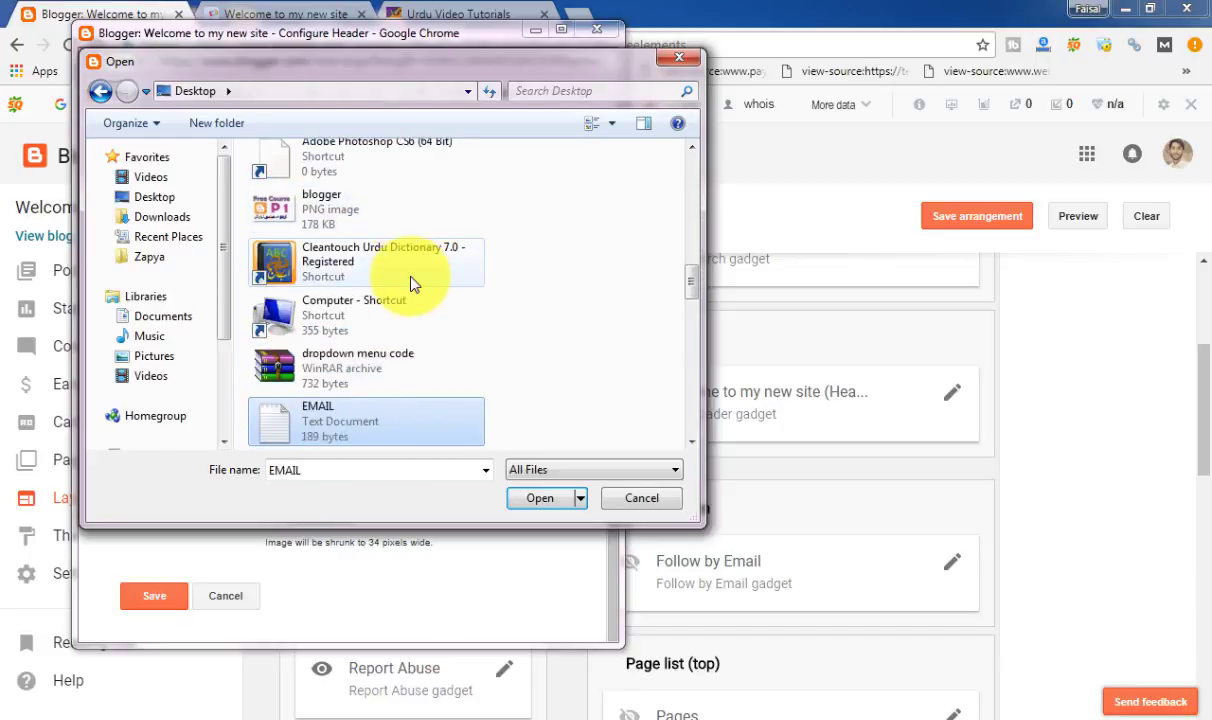
key("Down")
key("Up")
key("Up")
key("Up")
key("Up")
key("Up")
key("Up")
key("Up")
key("Up")
key("Up")
key("Up")
key("Up")
key("Up")
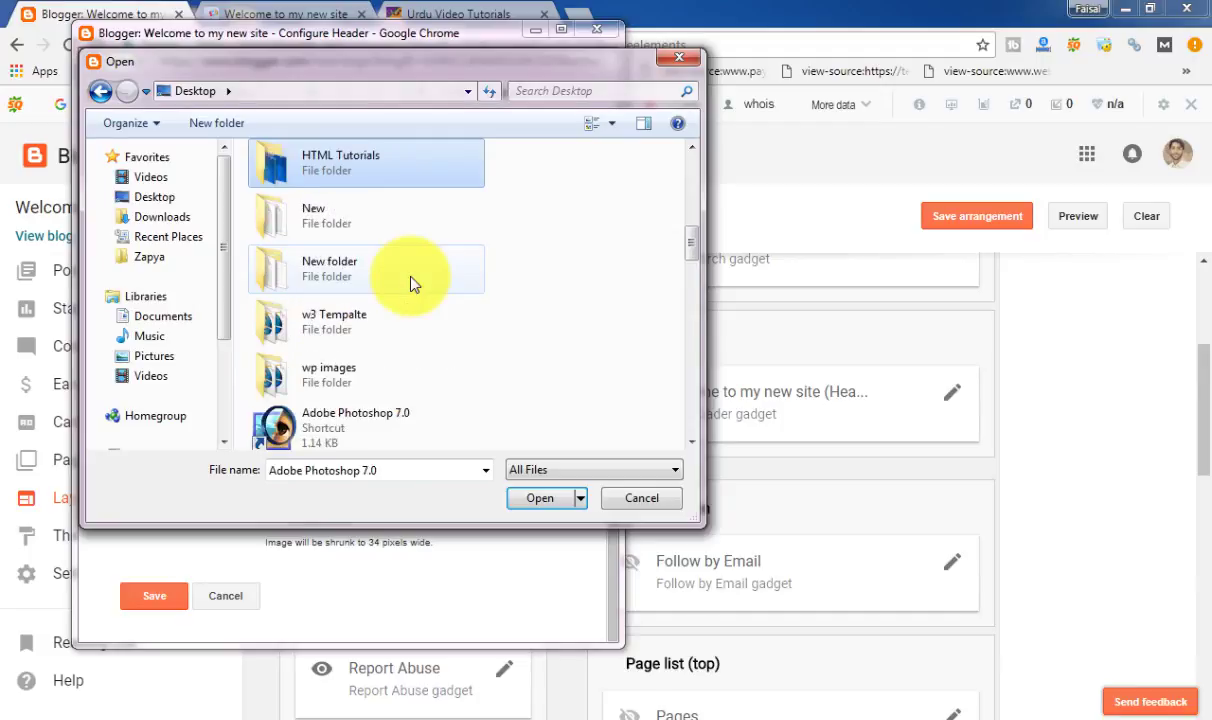
key("Up")
key("Up")
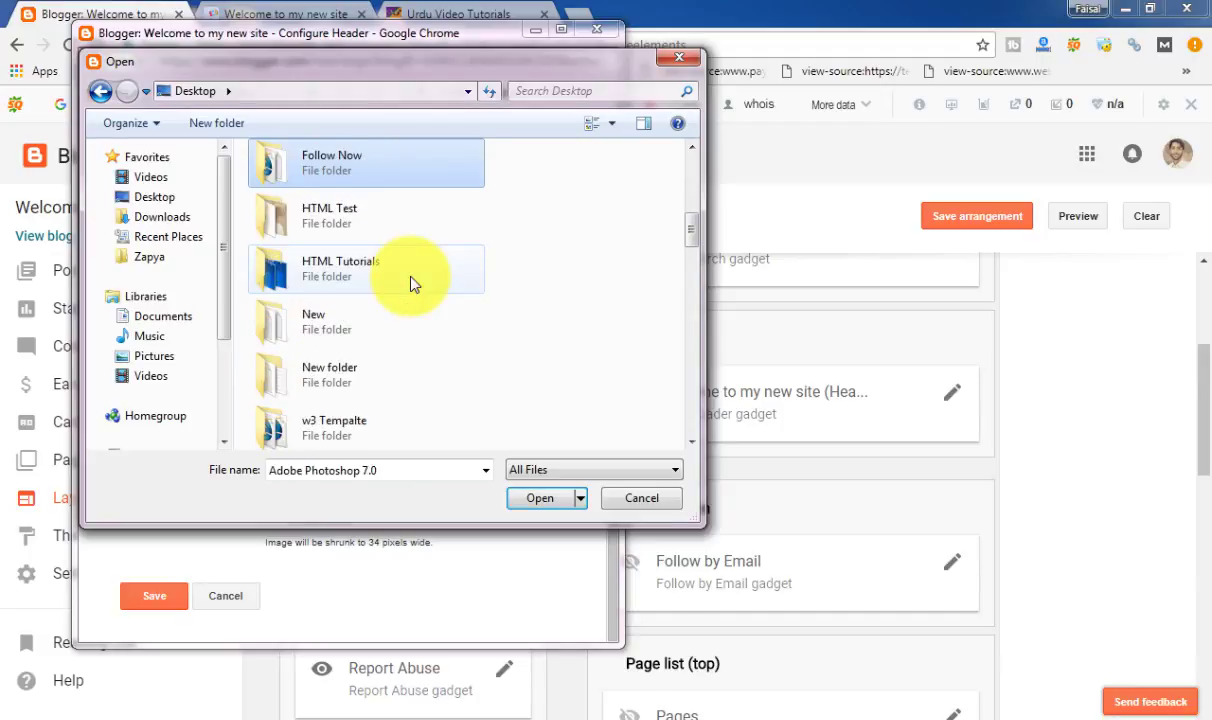
Upload the portrait photo from the Desktop's HTML Test folder as the header image
key("Down")
key("Return")
key("Right")
key("Return")
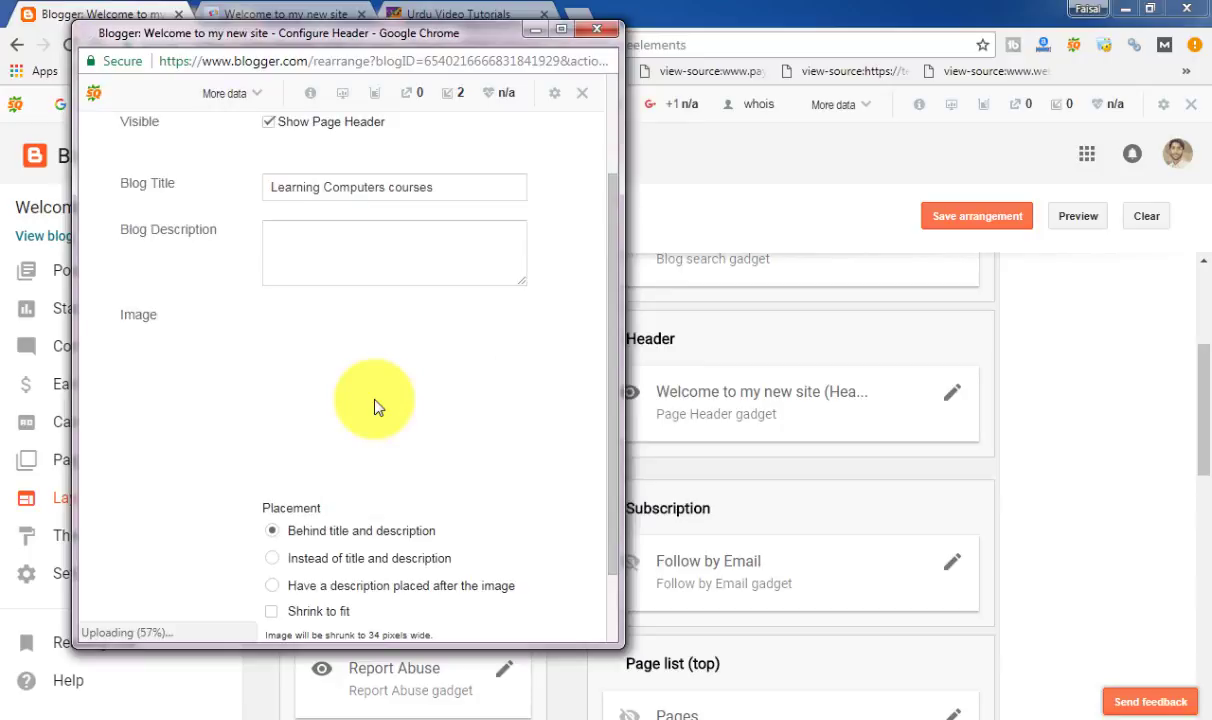
Review the uploaded header image, its placement options and the blog title, and place the cursor in the blog description
left_click_drag(611, 405, 613, 486)
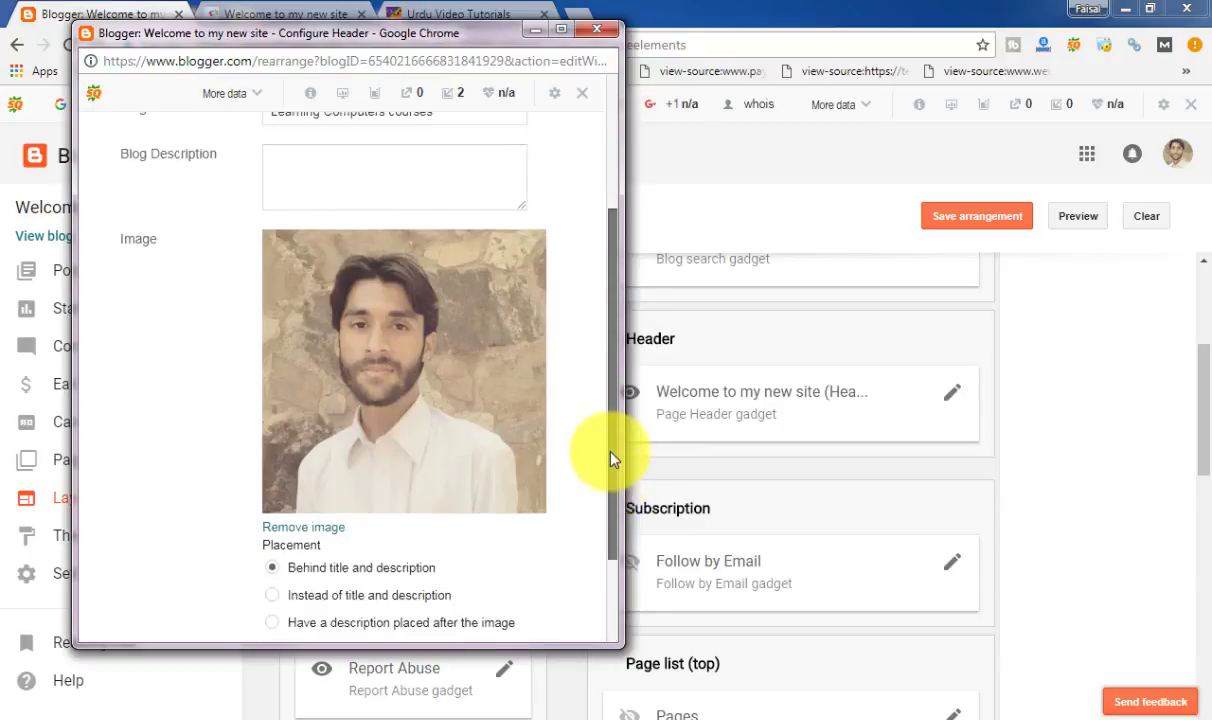
scroll(600, 503, "down", 1)
scroll(600, 503, "down", 1)
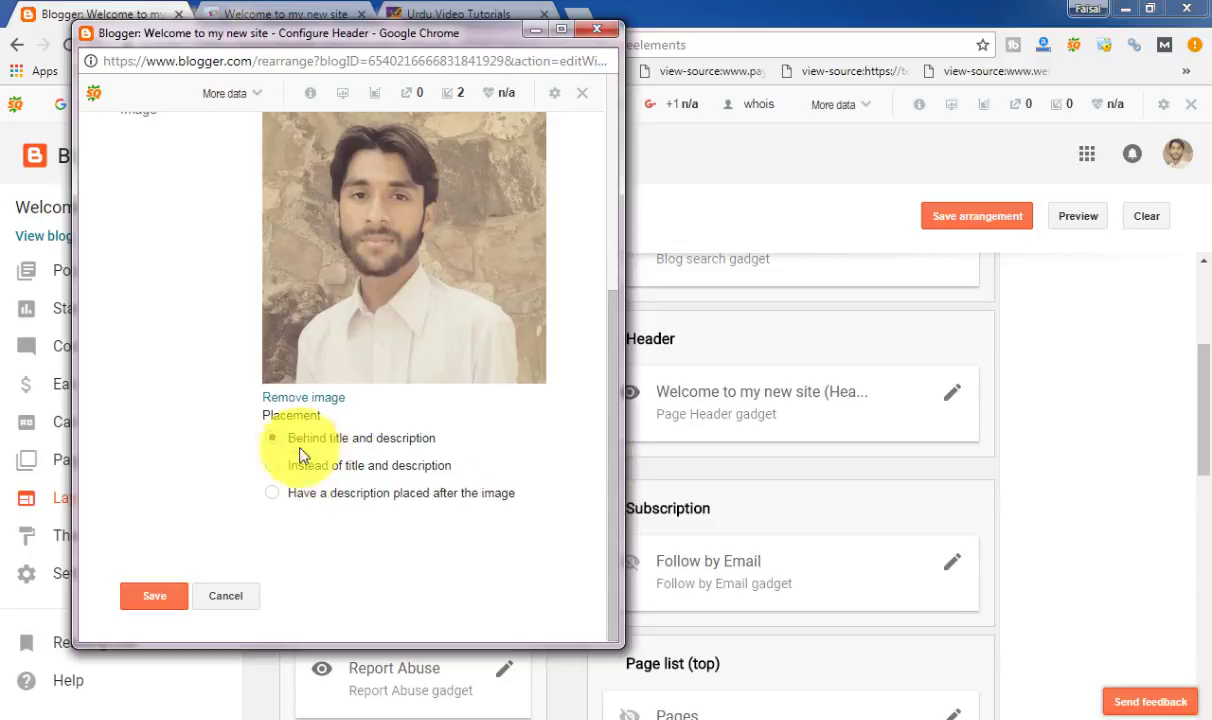
left_click_drag(610, 397, 590, 245)
left_click_drag(466, 238, 250, 238)
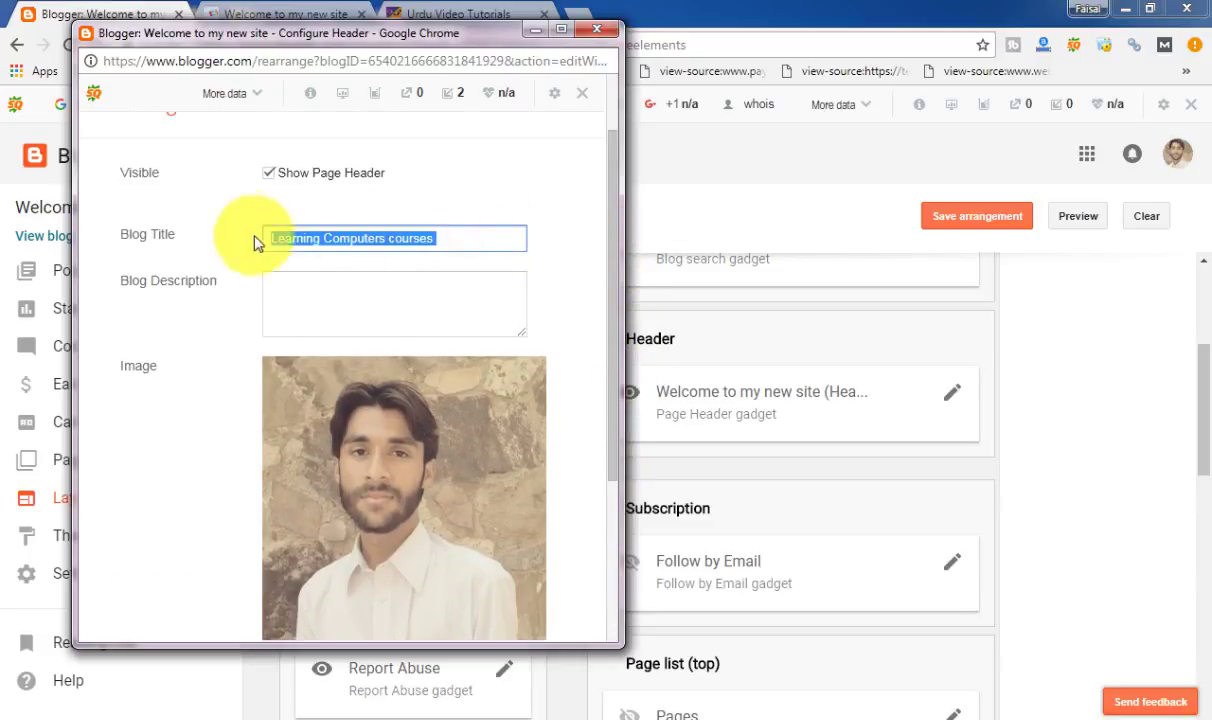
left_click(316, 303)
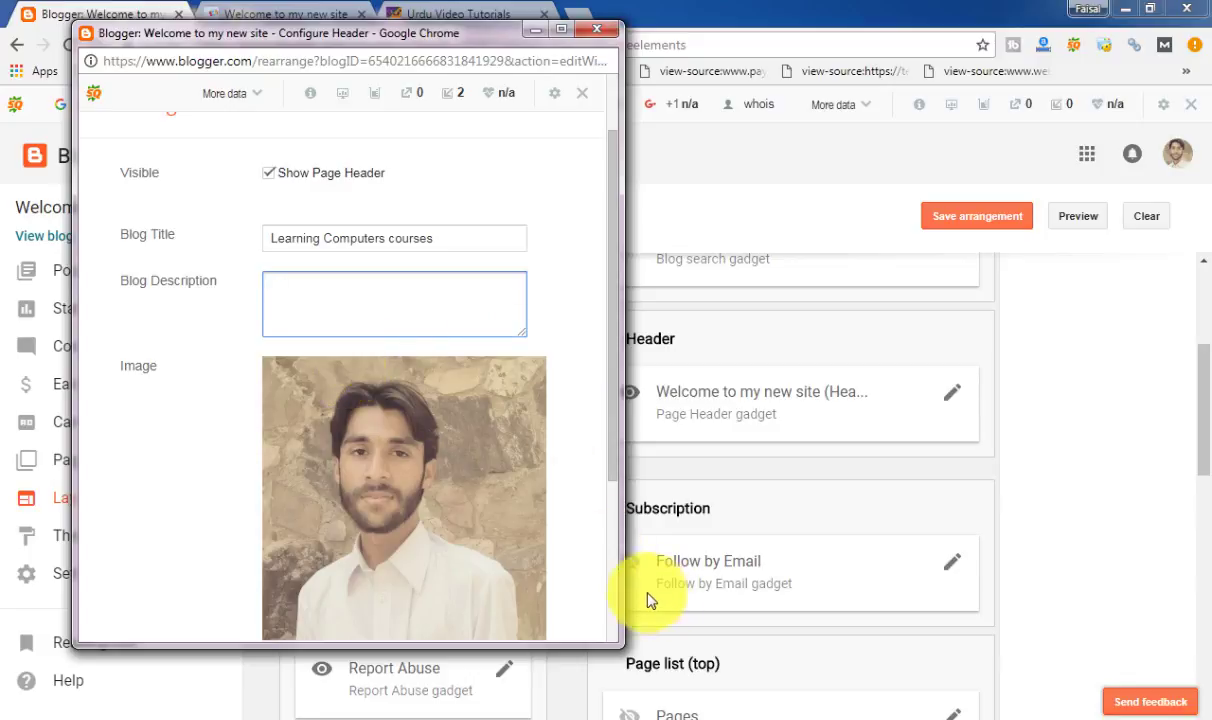
Save the page header's configuration and save the layout arrangement
scroll(578, 540, "down", 3)
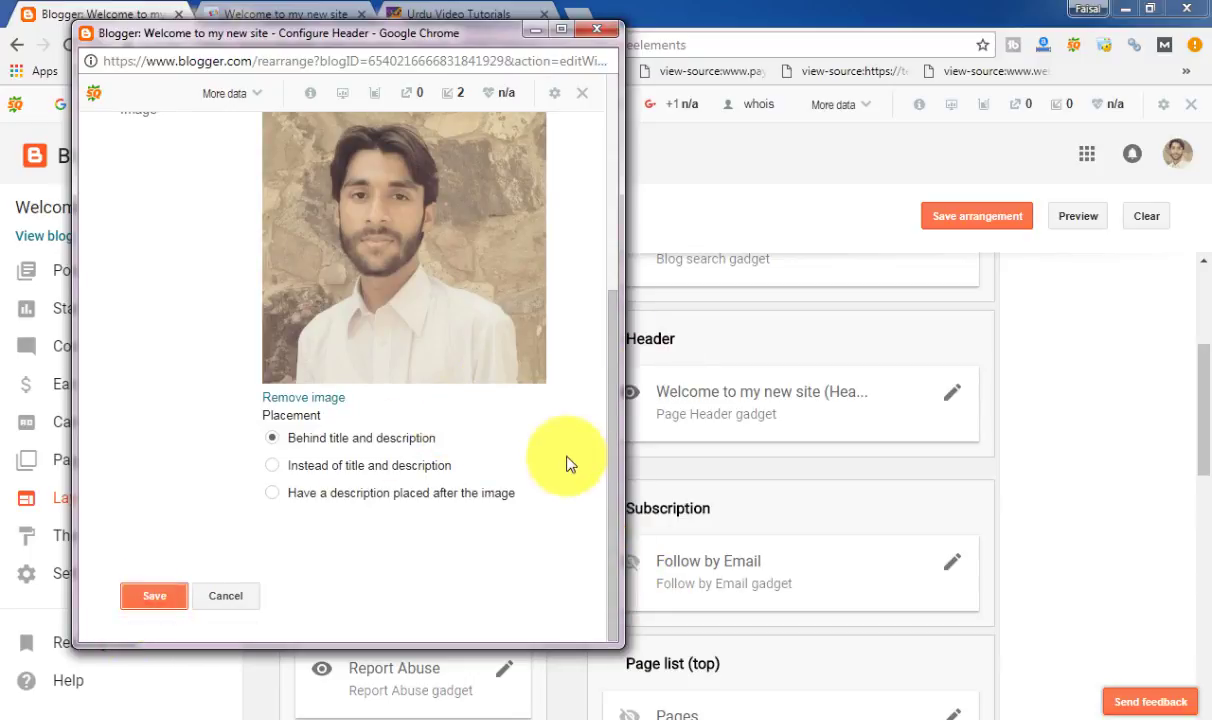
left_click(174, 598)
left_click(946, 219)
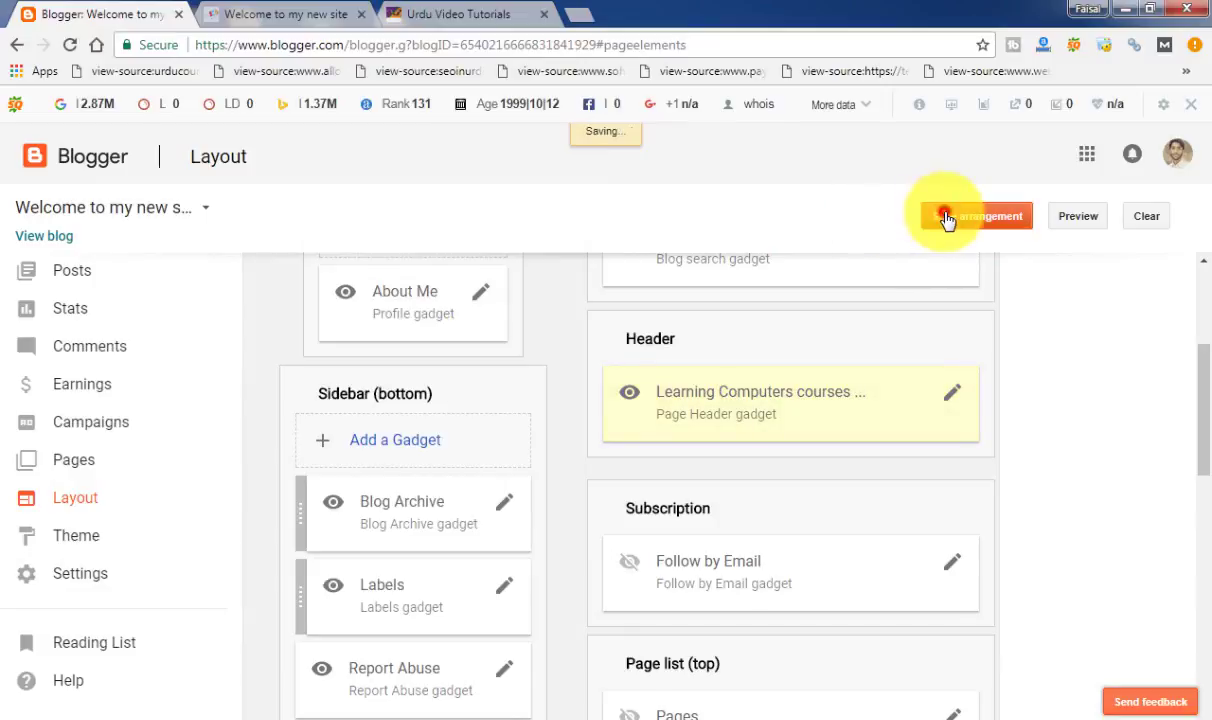
Reload the live blog to check its header title and image, and return to the layout editor
left_click(313, 9)
key("F5")
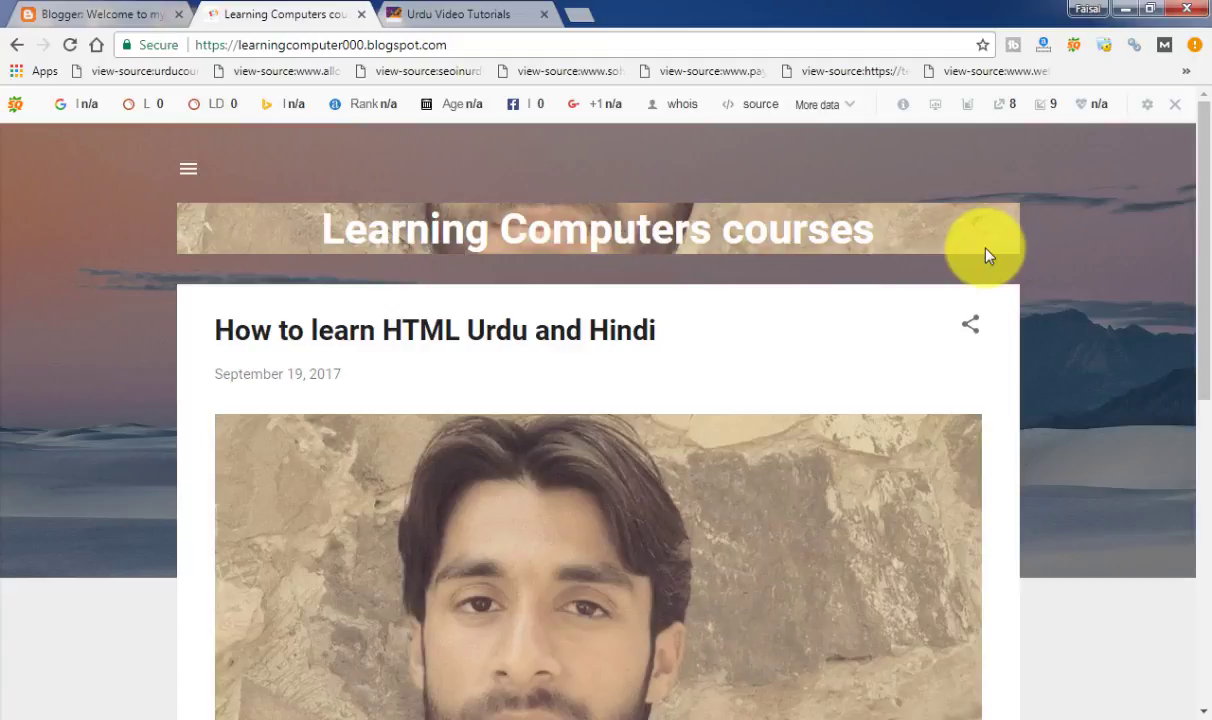
left_click(132, 13)
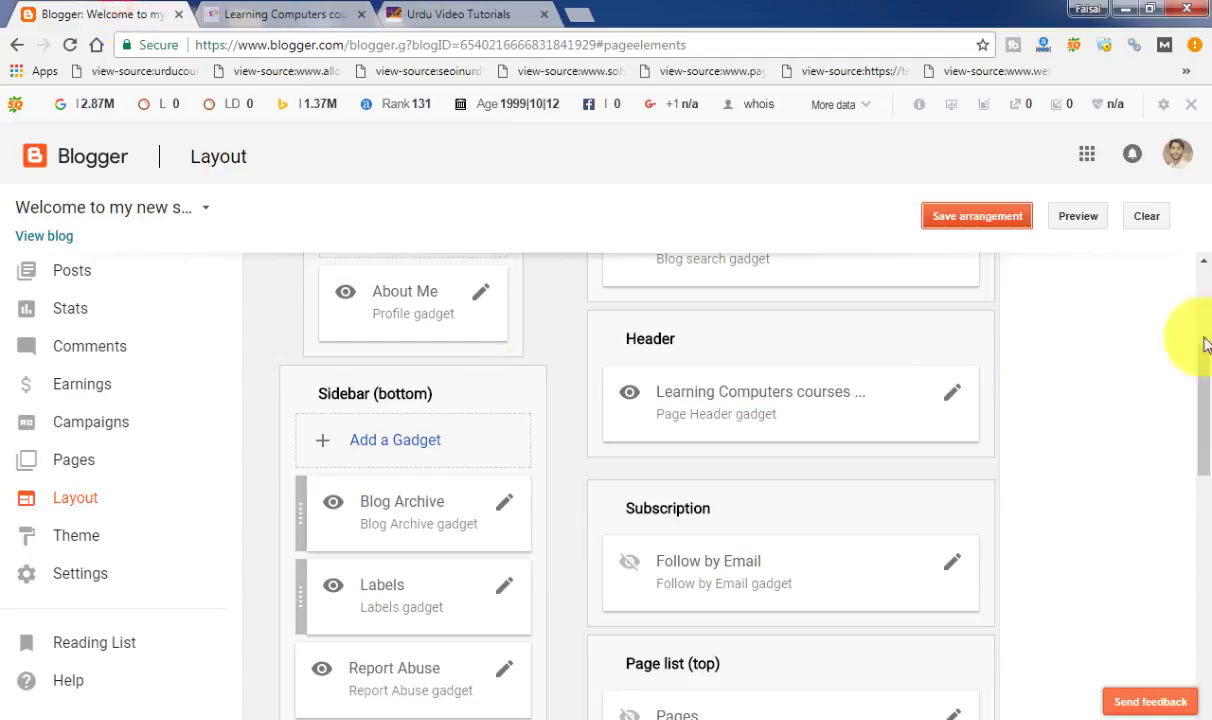
Look over the Follow by Email gadget's settings in the Subscription section and close them without changes
scroll(1205, 380, "down", 2)
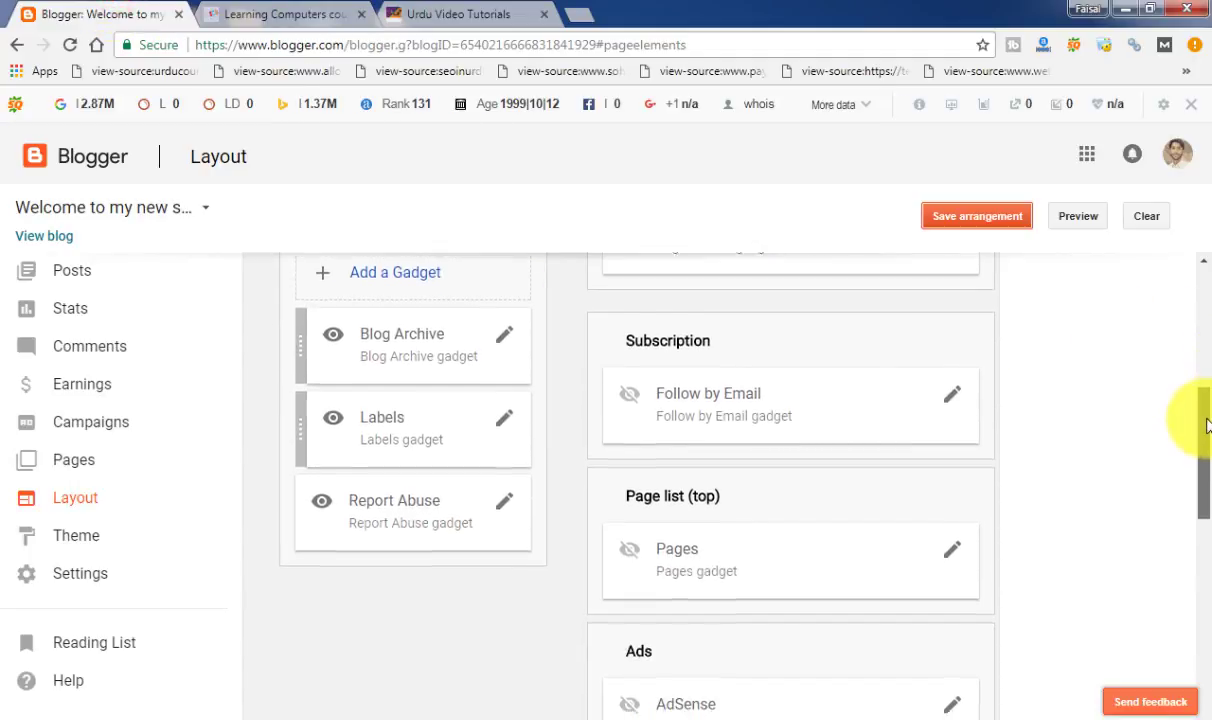
left_click(952, 393)
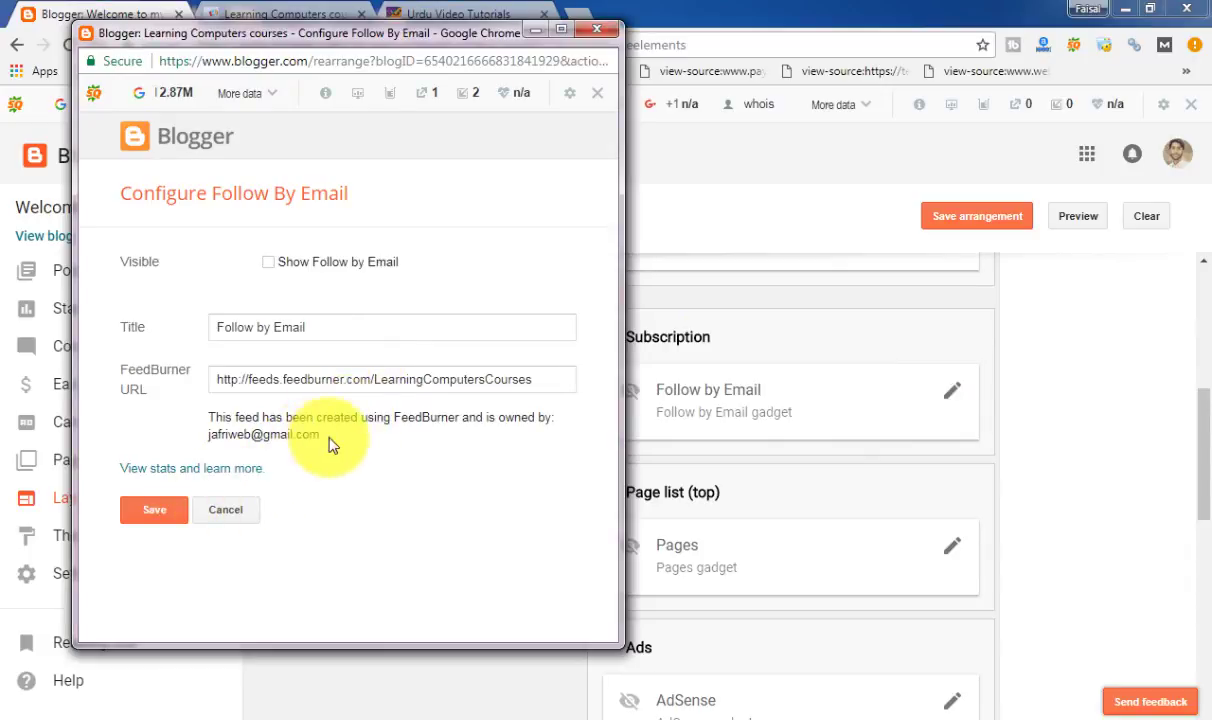
left_click(230, 507)
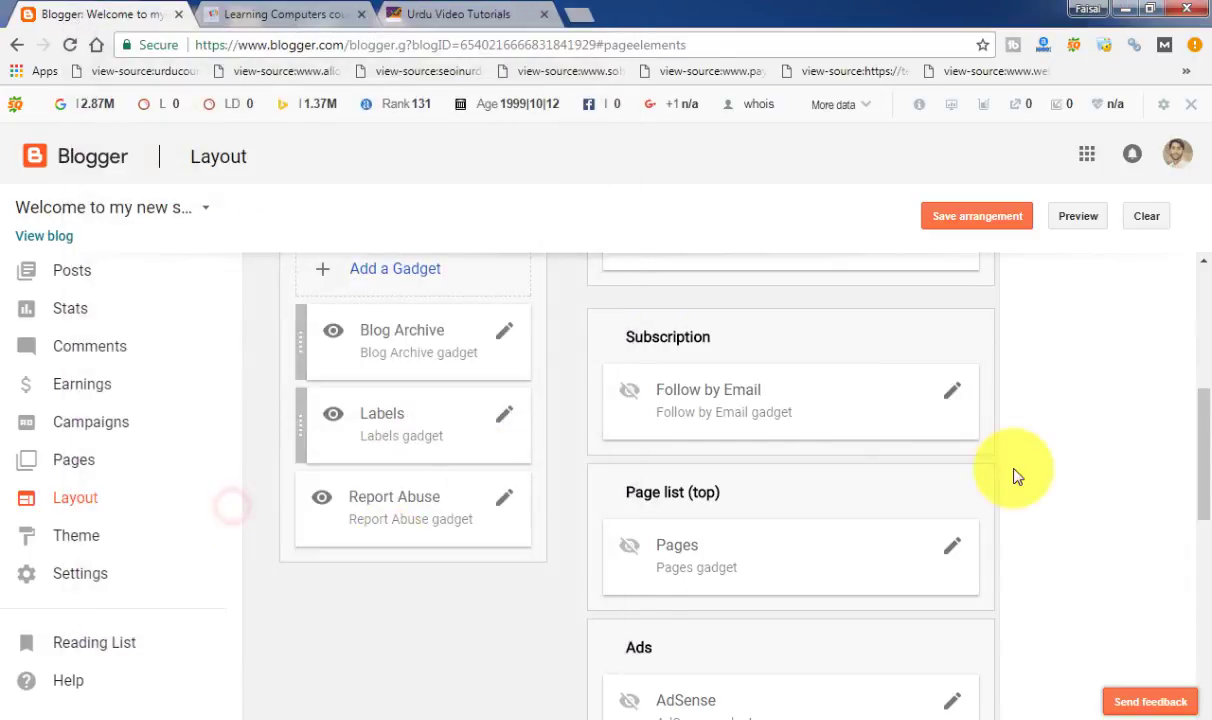
Open the Blog Posts gadget's settings in the Page body section and review the post page link text and author byline
left_click_drag(1205, 440, 1203, 512)
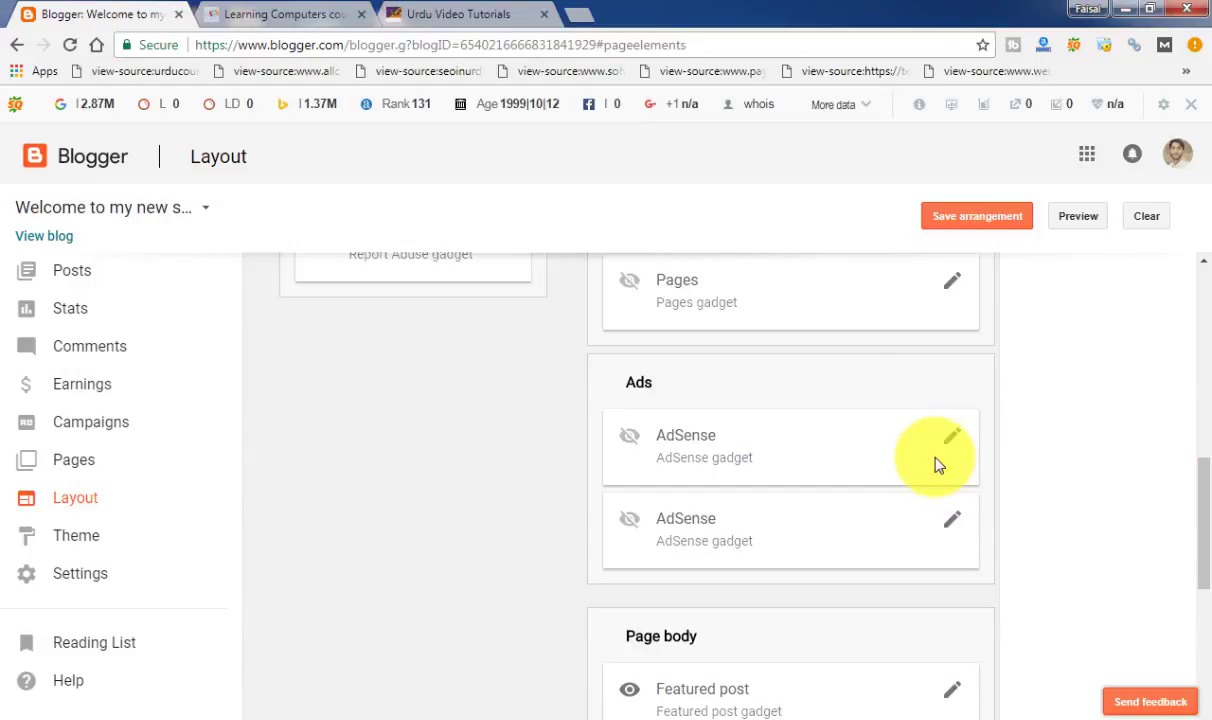
left_click_drag(1205, 484, 1204, 574)
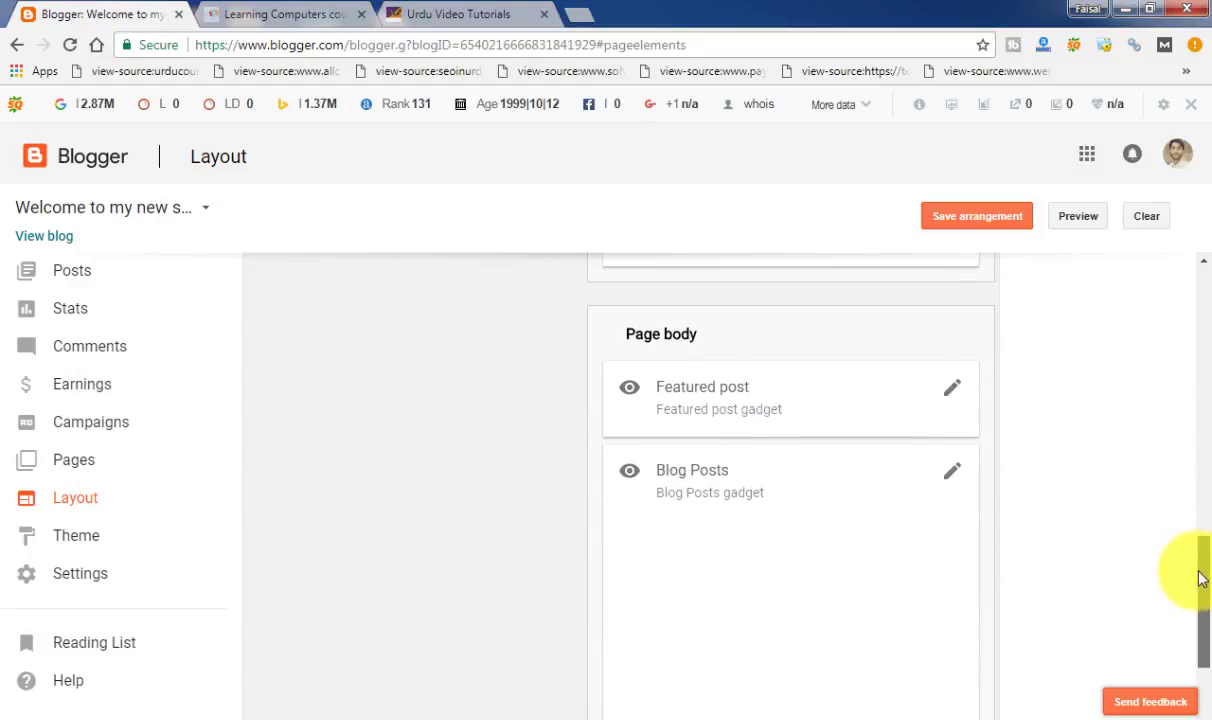
left_click(953, 469)
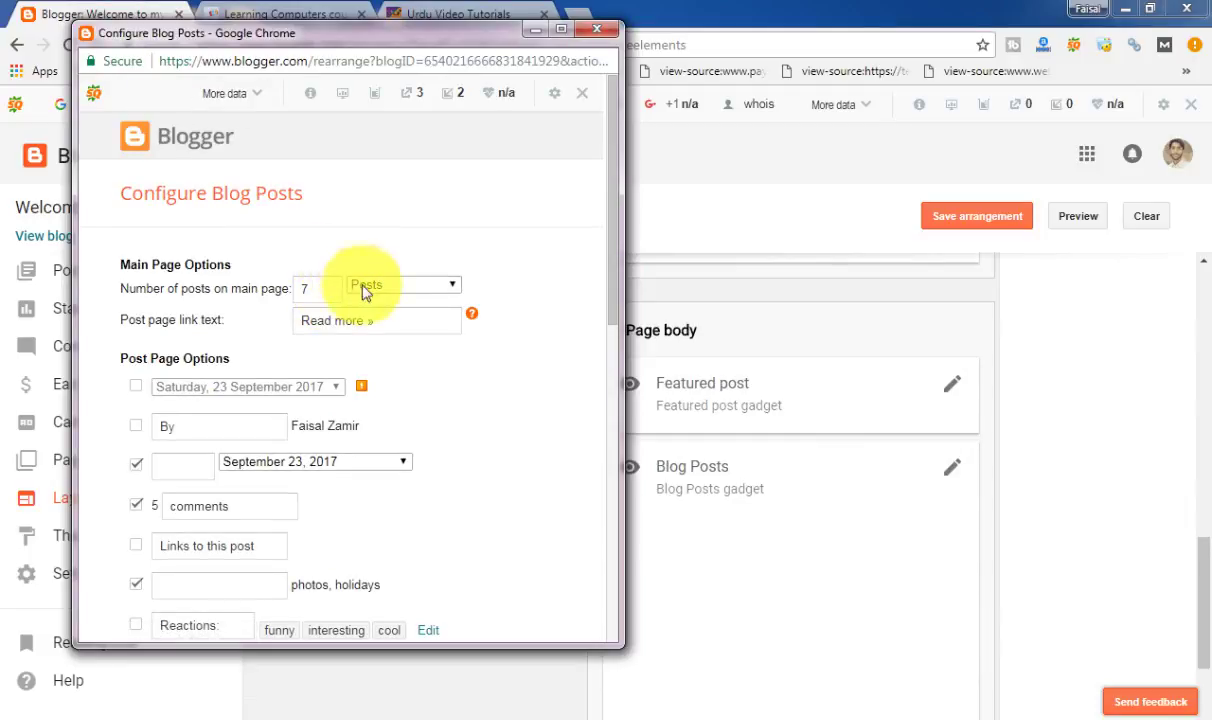
left_click_drag(422, 322, 300, 321)
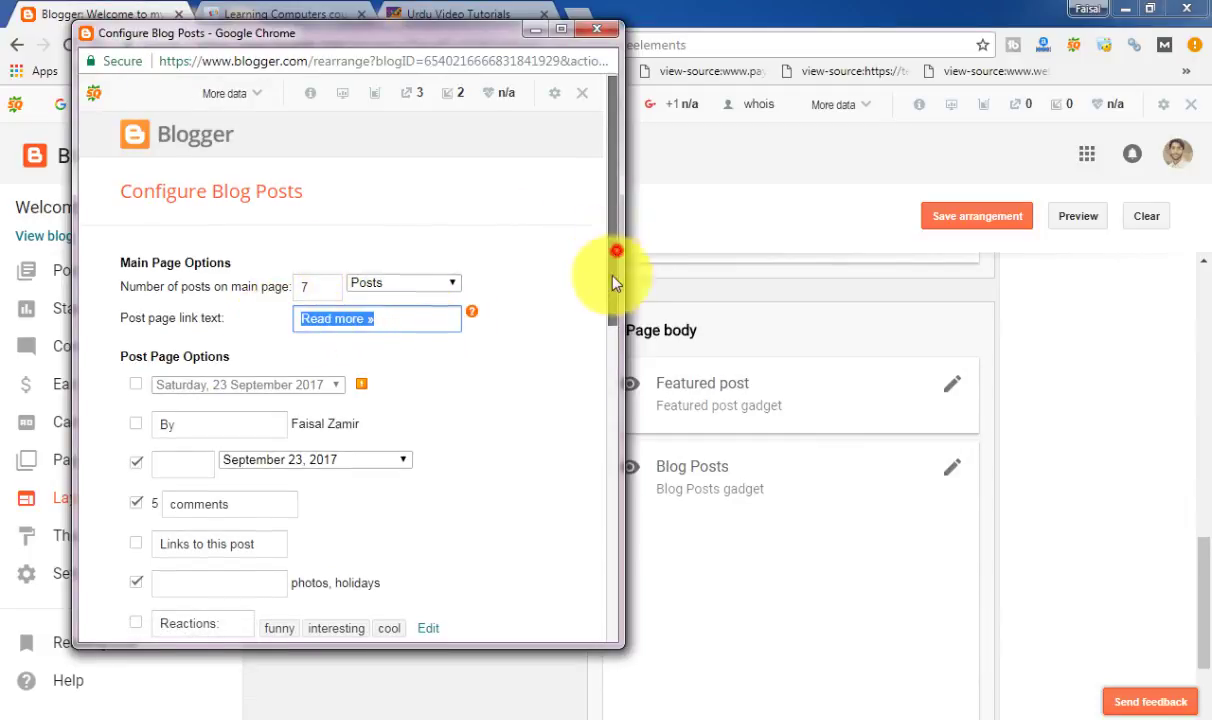
mouse_move(614, 279)
left_mouse_down()
mouse_move(617, 518)
mouse_move(611, 273)
left_mouse_up()
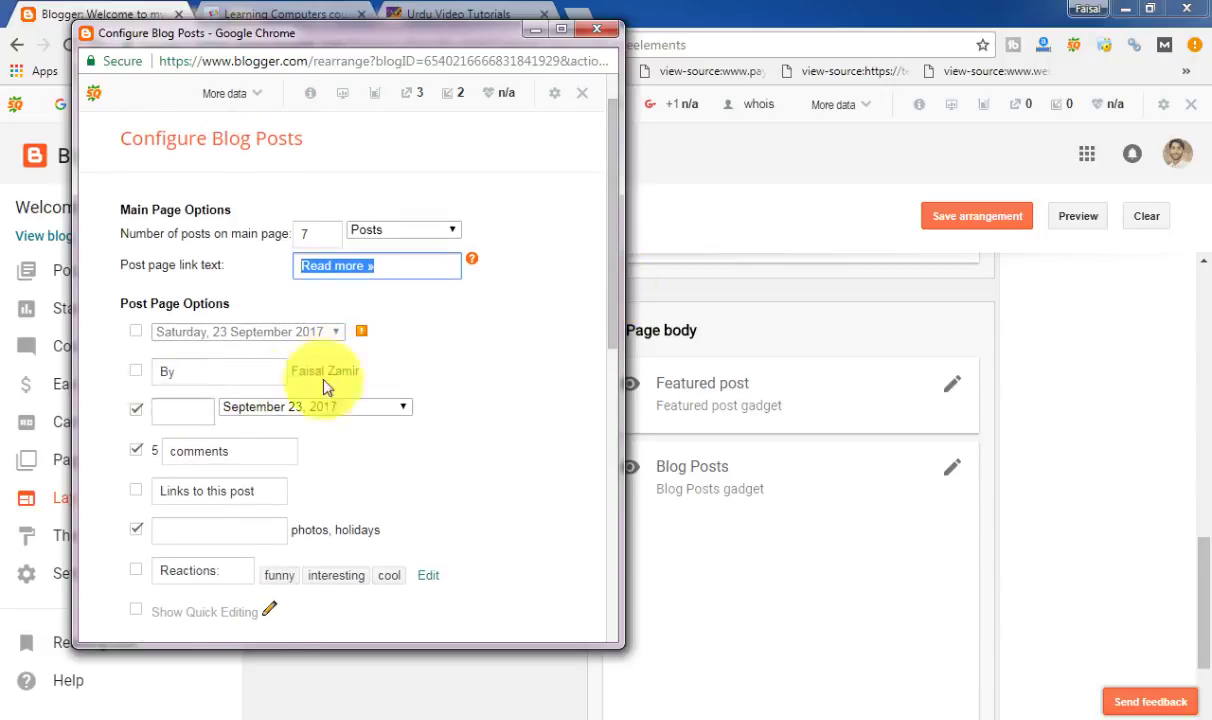
left_click_drag(243, 370, 141, 373)
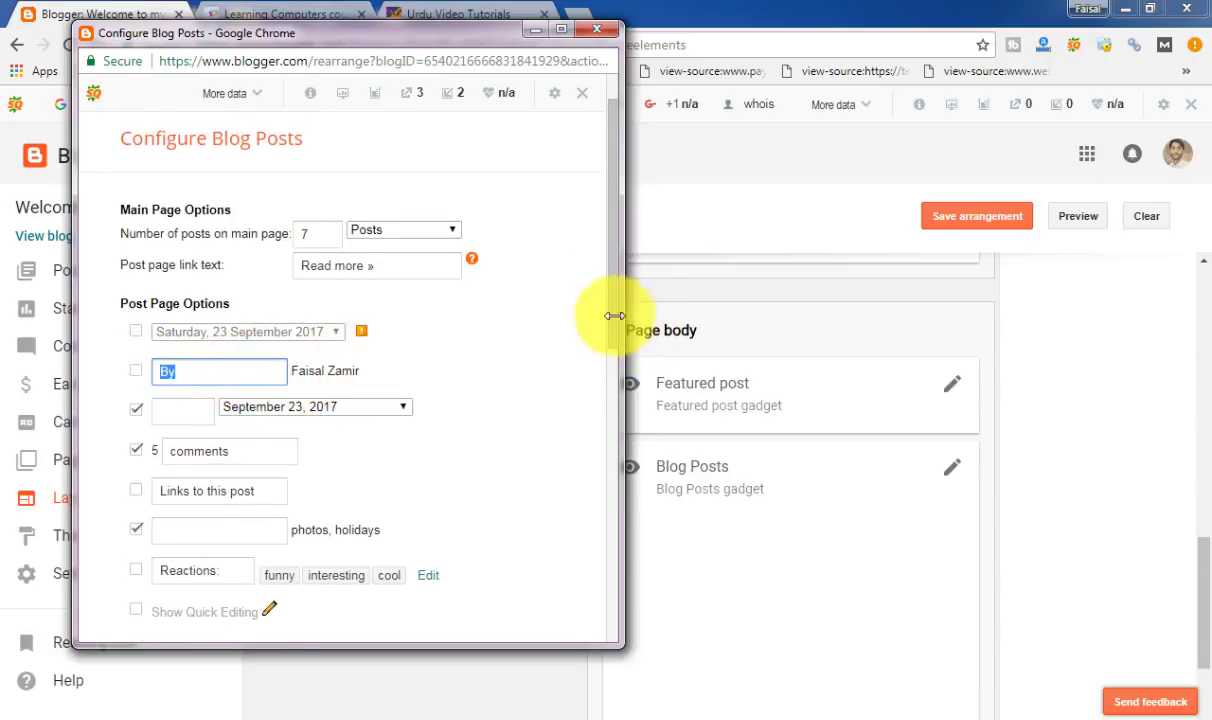
Enable the "By" author byline in the post page options and save the Blog Posts settings
scroll(612, 322, "down", 1)
left_click(136, 344)
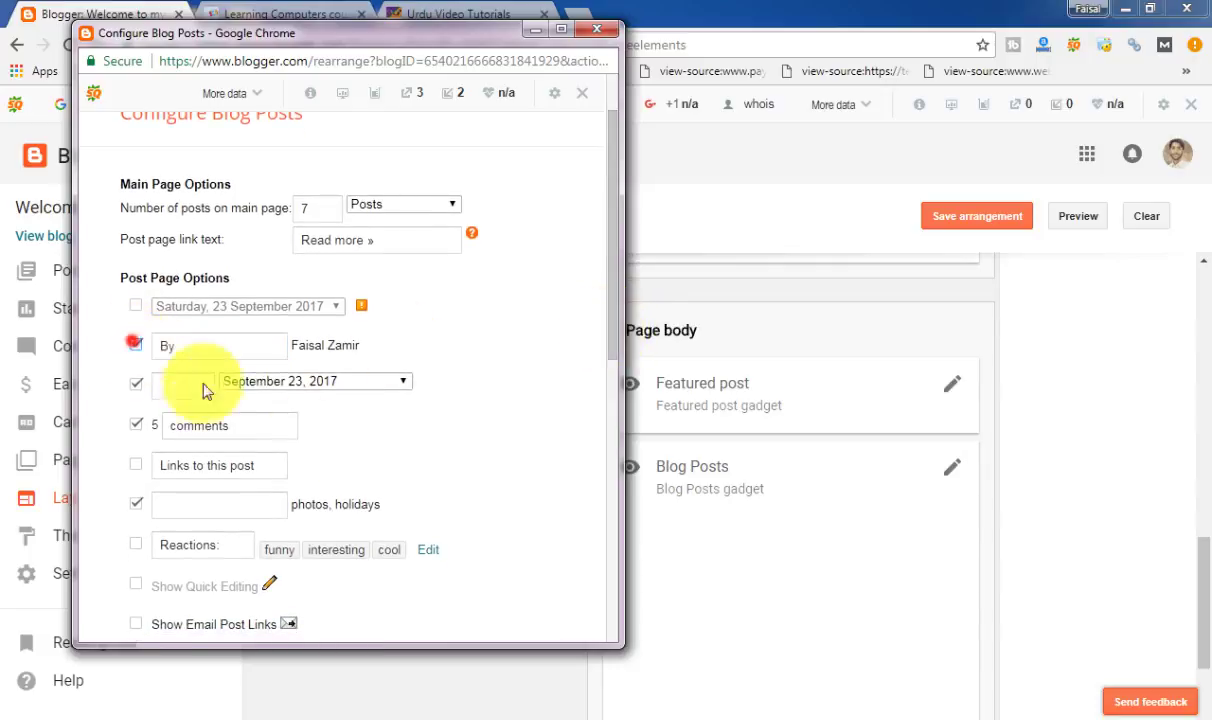
left_click_drag(611, 335, 609, 506)
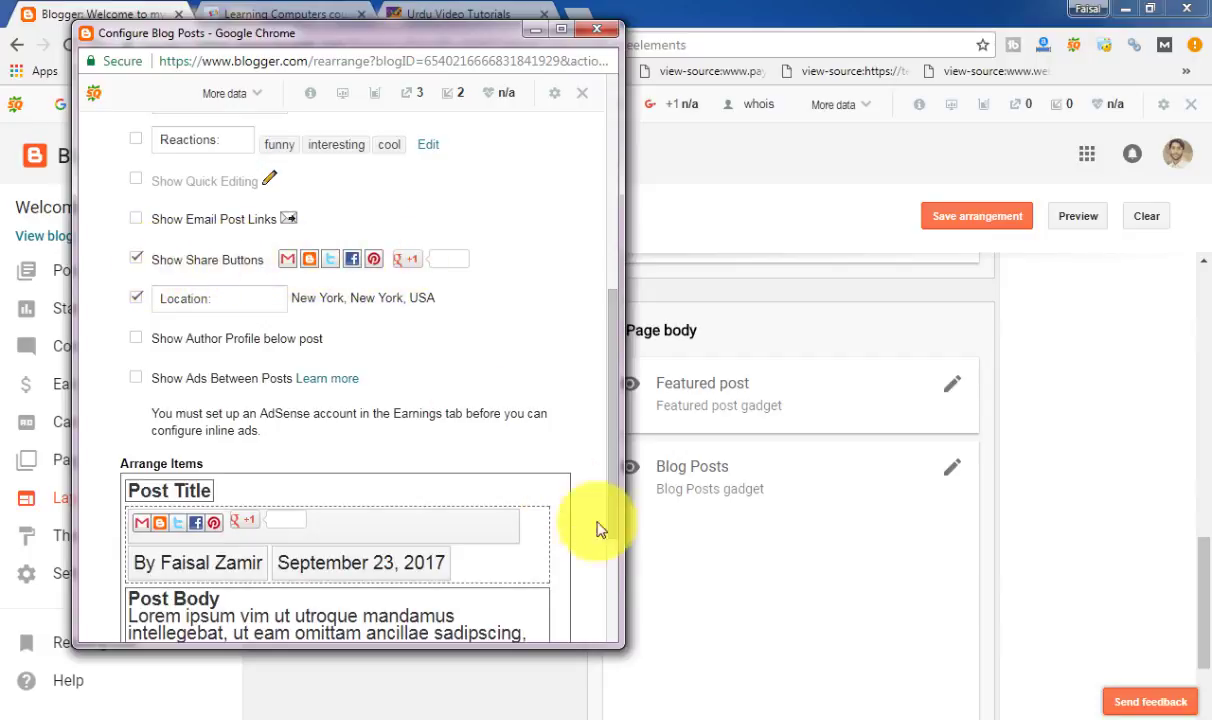
left_click(609, 562)
left_click(160, 600)
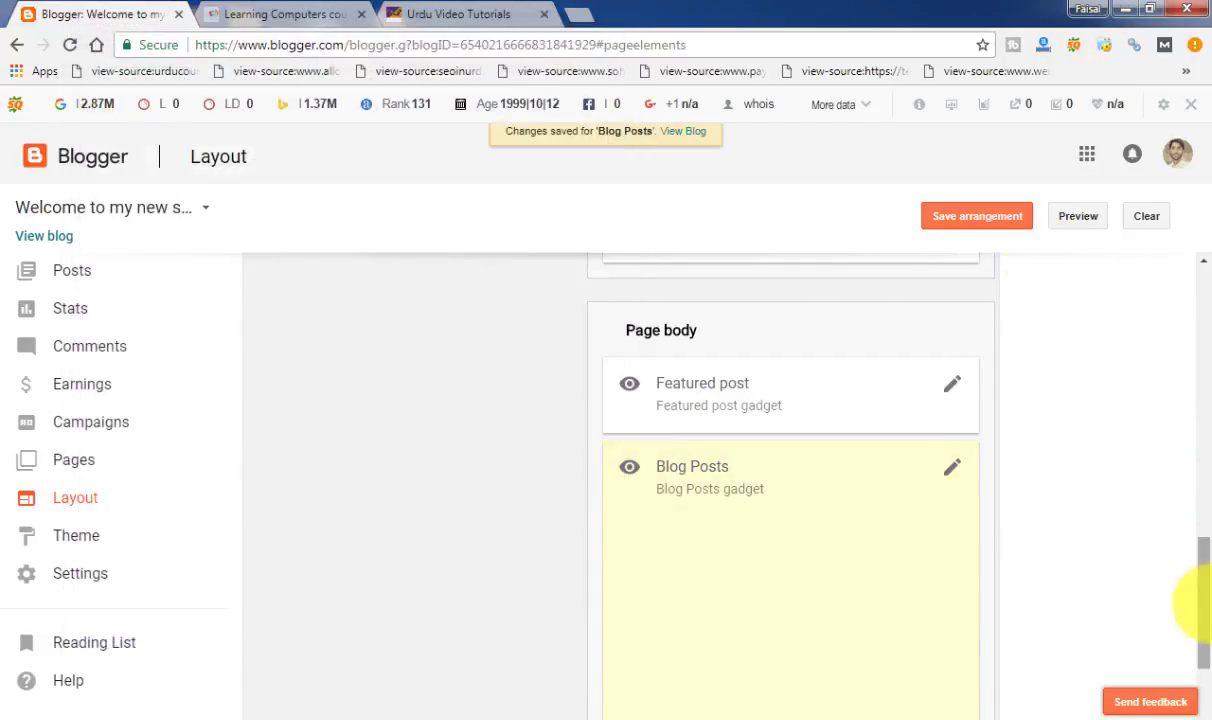
left_click_drag(1198, 582, 1205, 297)
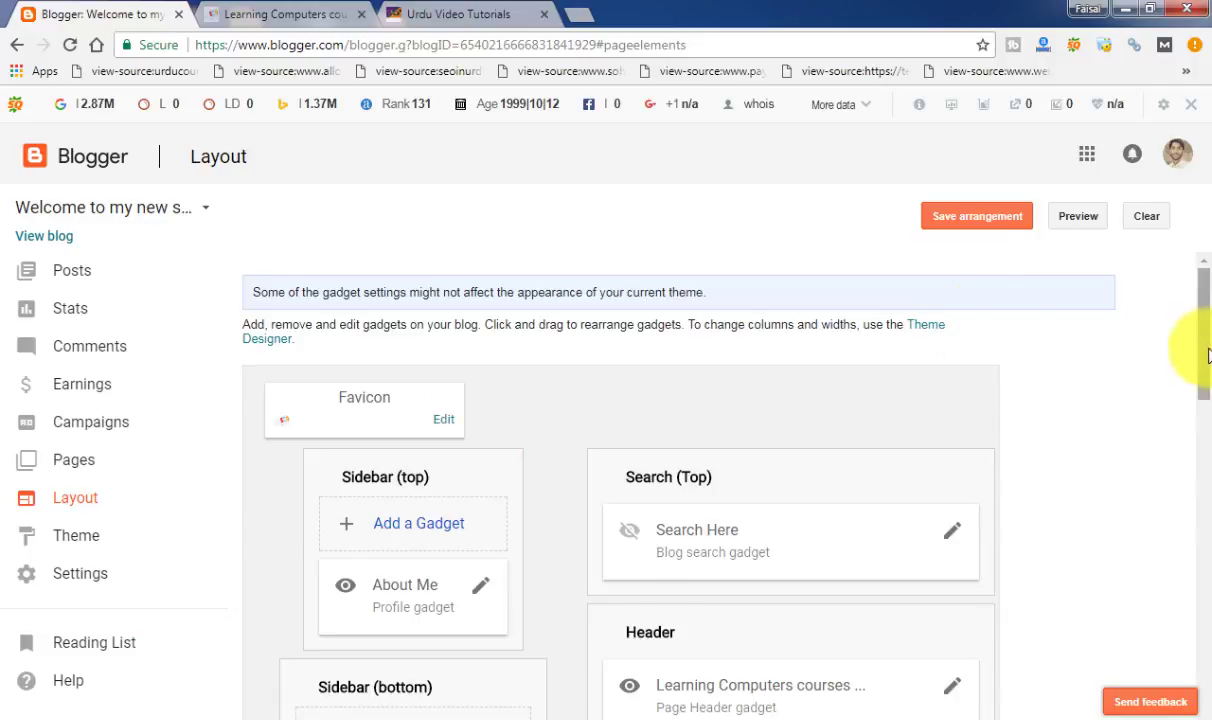
mouse_move(1203, 346)
left_mouse_down()
mouse_move(1198, 460)
mouse_move(1205, 365)
left_mouse_up()
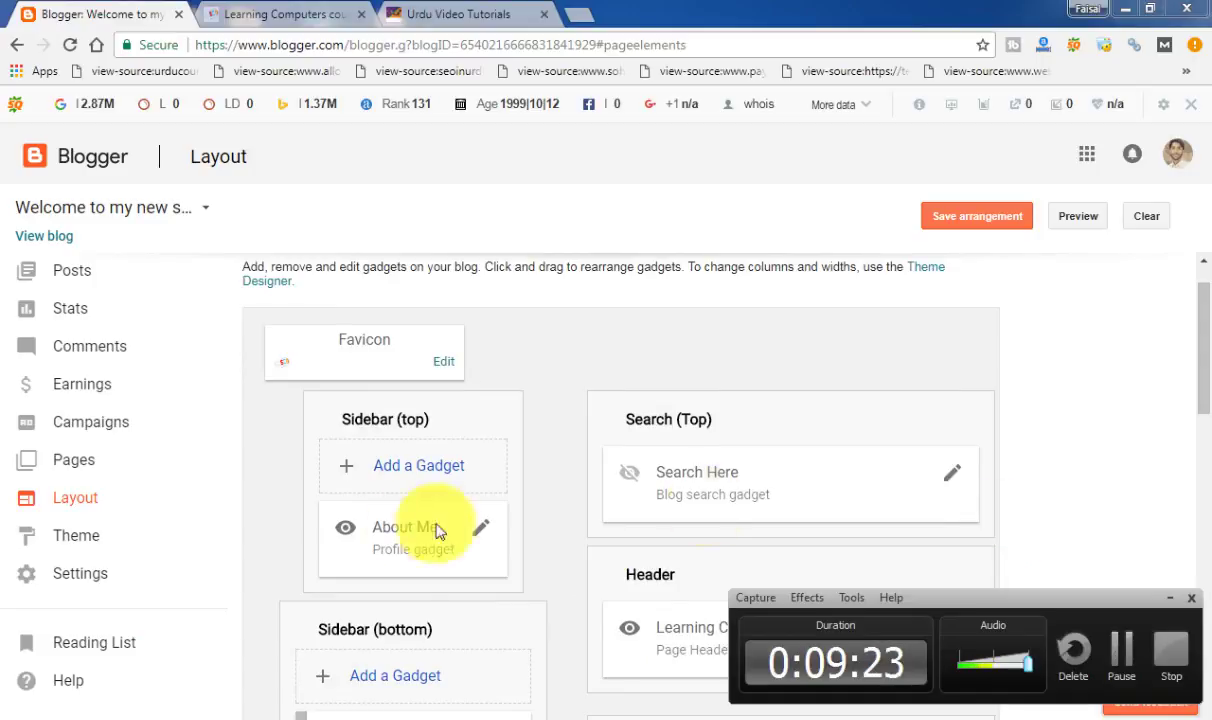
left_click(1124, 12)
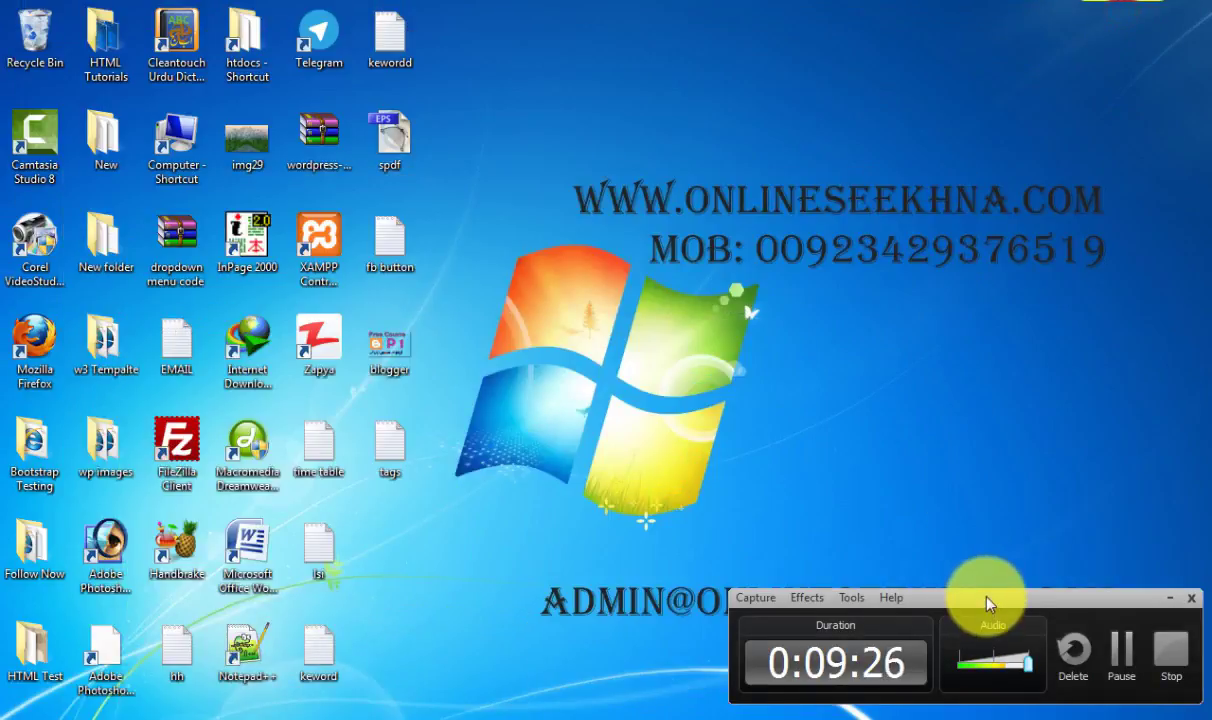
left_click_drag(990, 600, 798, 162)
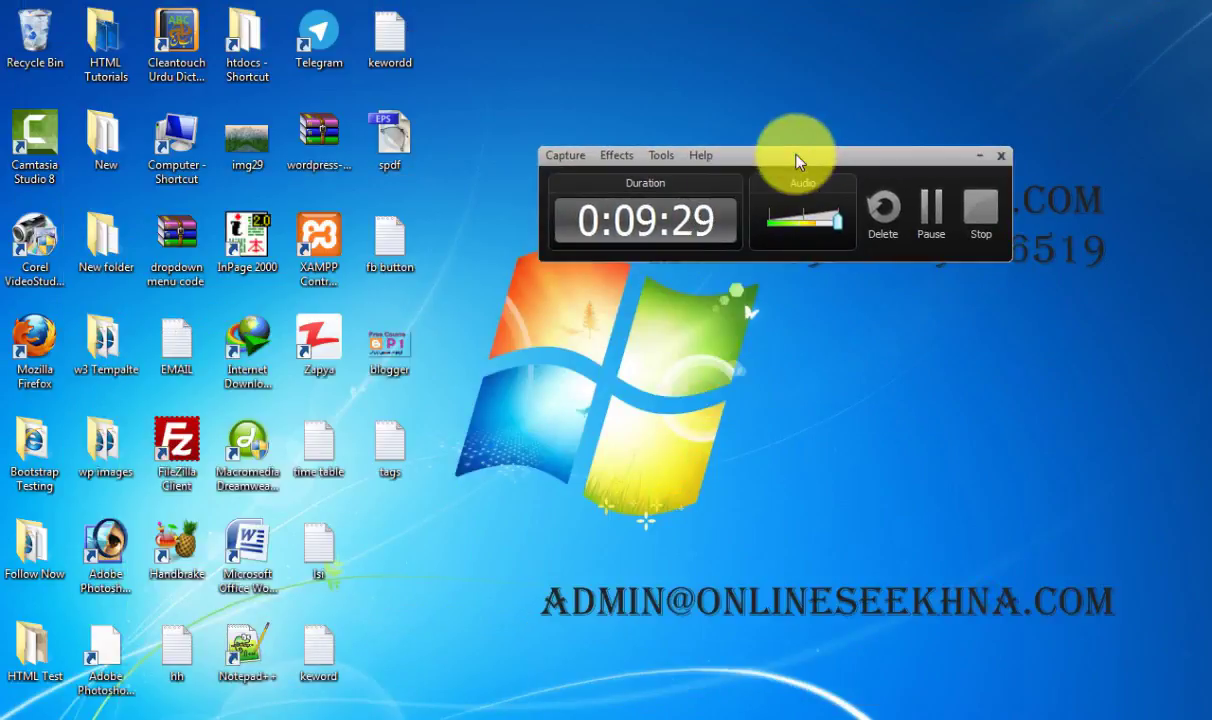